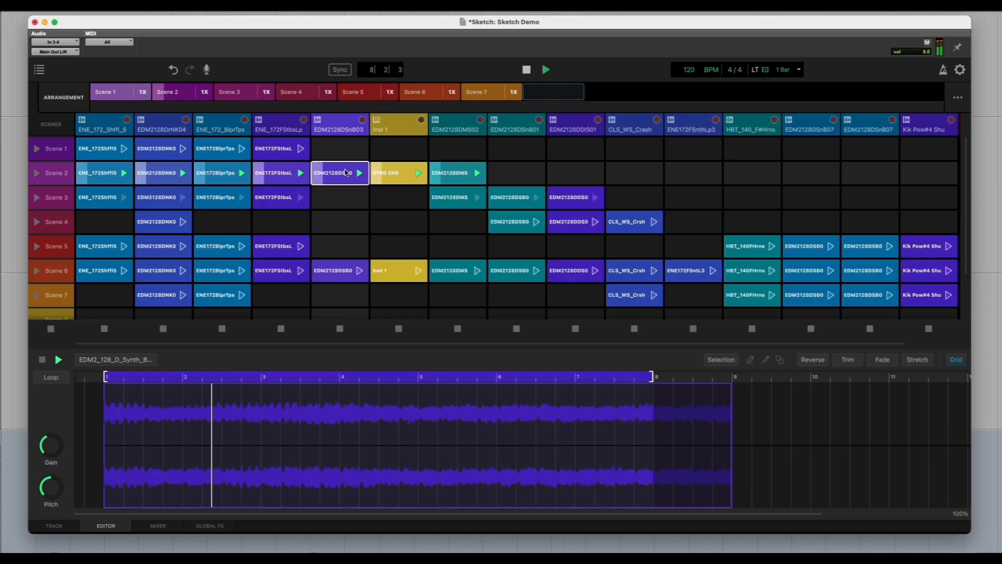
Step: Inspect the EDM2128DMS and STRG ENS clips of Scene 2 in the clip editor while the scene plays
click(454, 173)
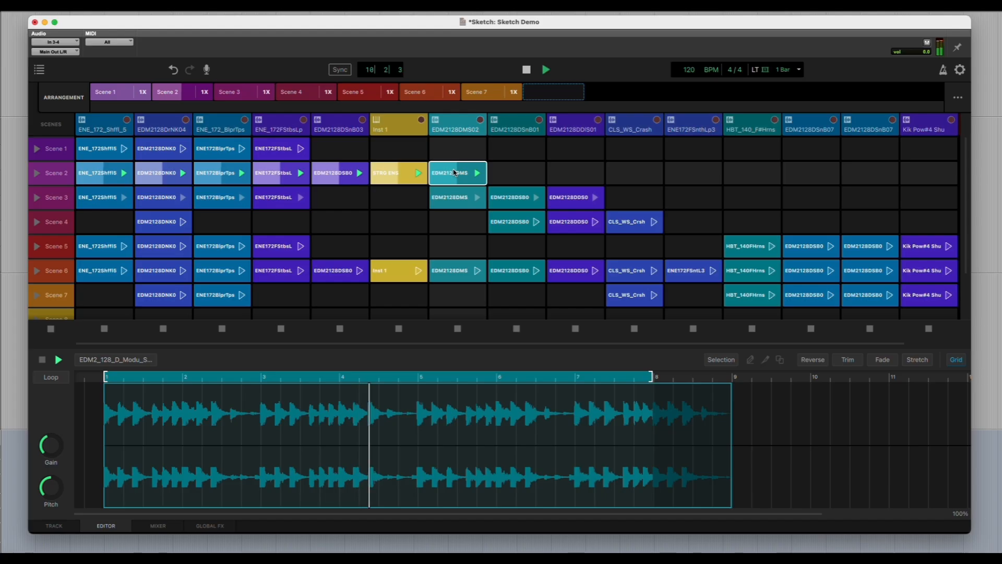
click(395, 178)
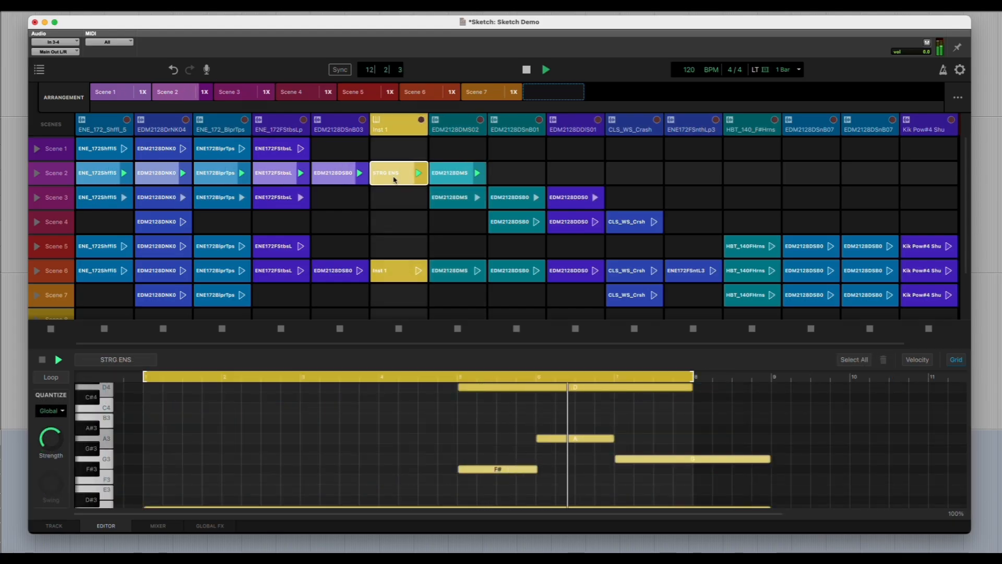
click(453, 177)
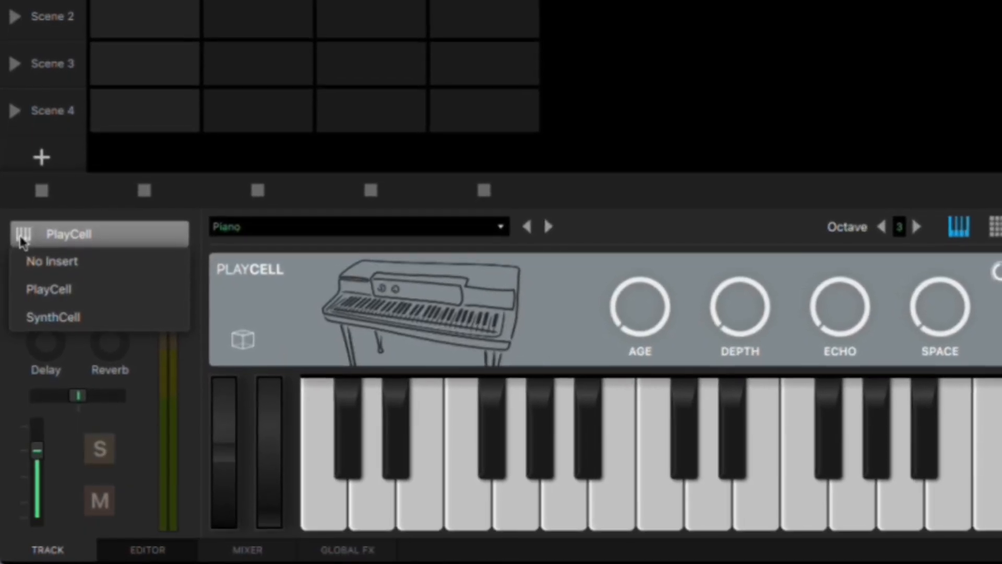
Step: Switch the instrument track's plug-in from PlayCell to SynthCell
click(47, 314)
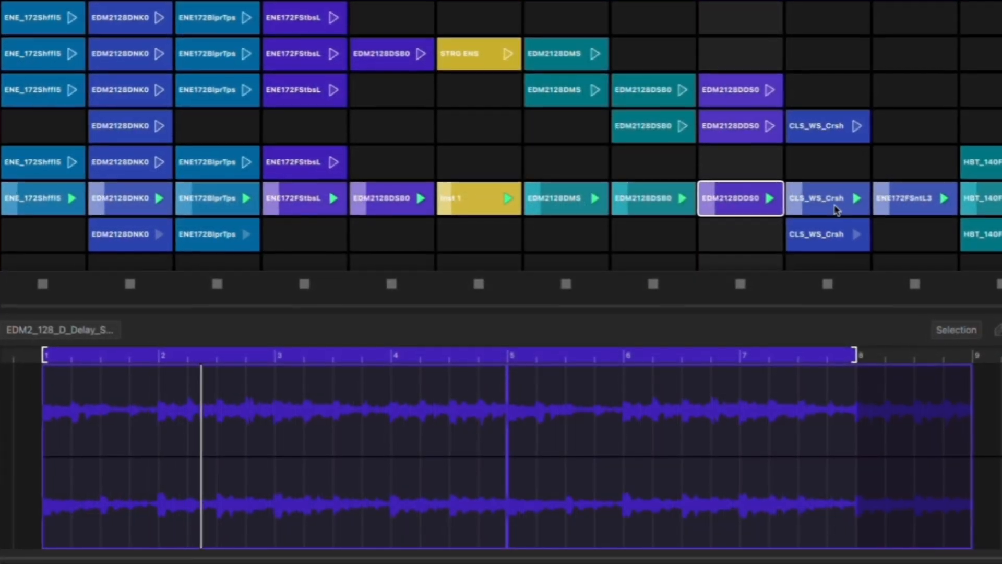
Step: Inspect the Inst 1, ENE172FSntL3 and CLS_WS_Crsh clips of the playing Scene 6 in the clip editor
click(478, 198)
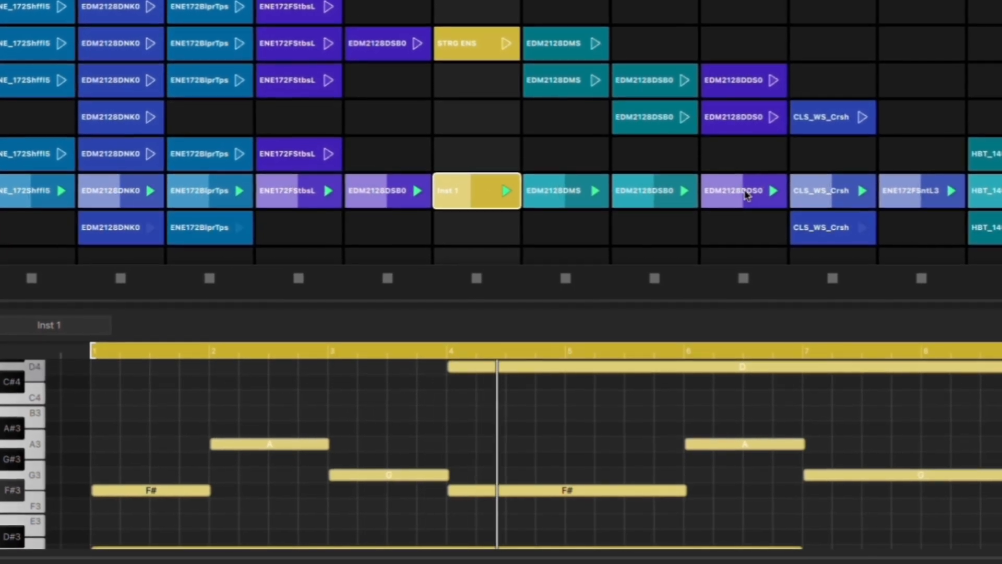
click(920, 195)
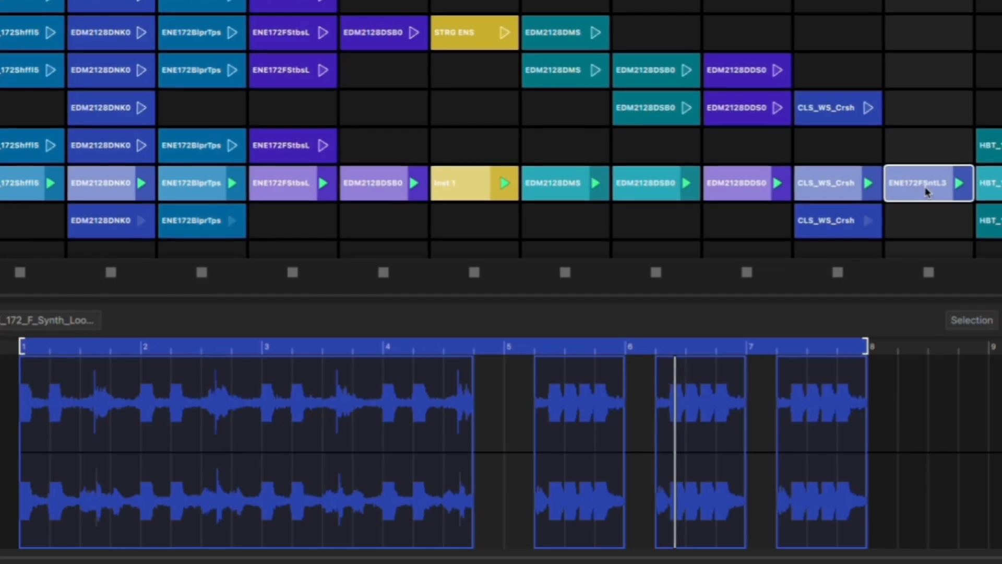
click(840, 184)
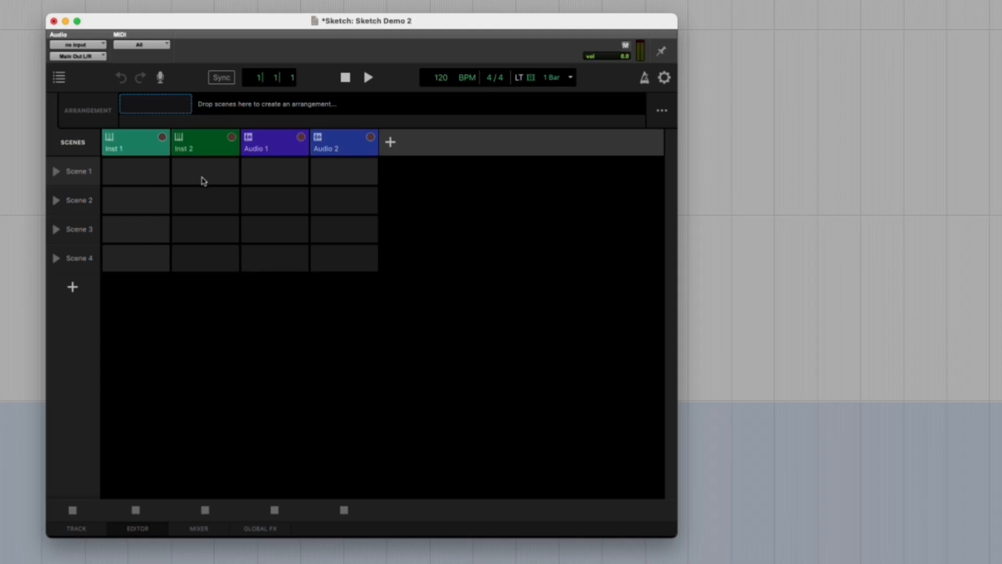
Step: Show the Inst 1 track's PlayCell instrument and look through its preset list
click(130, 150)
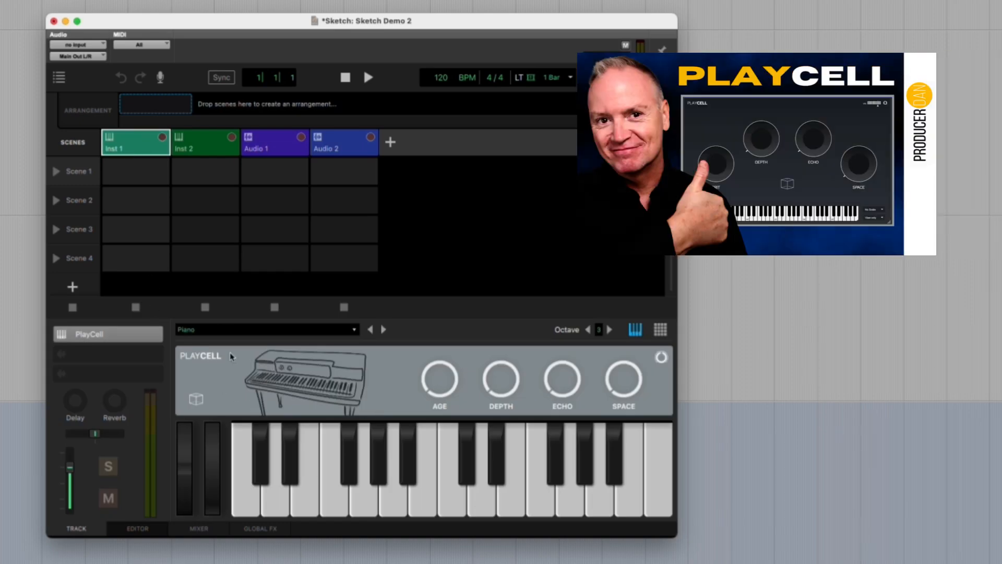
click(226, 335)
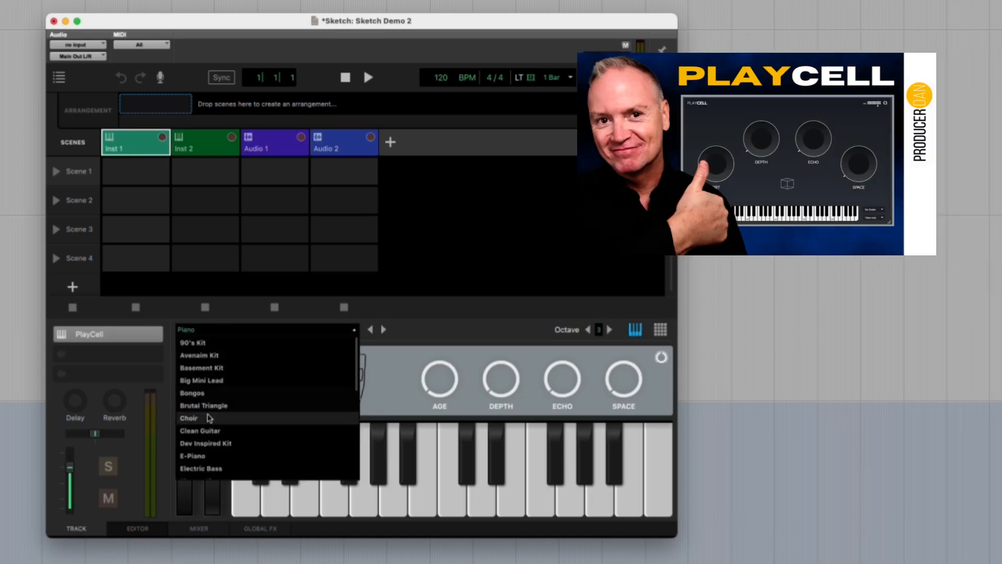
scroll(208, 418, down, 5)
scroll(209, 417, down, 1)
scroll(209, 418, up, 10)
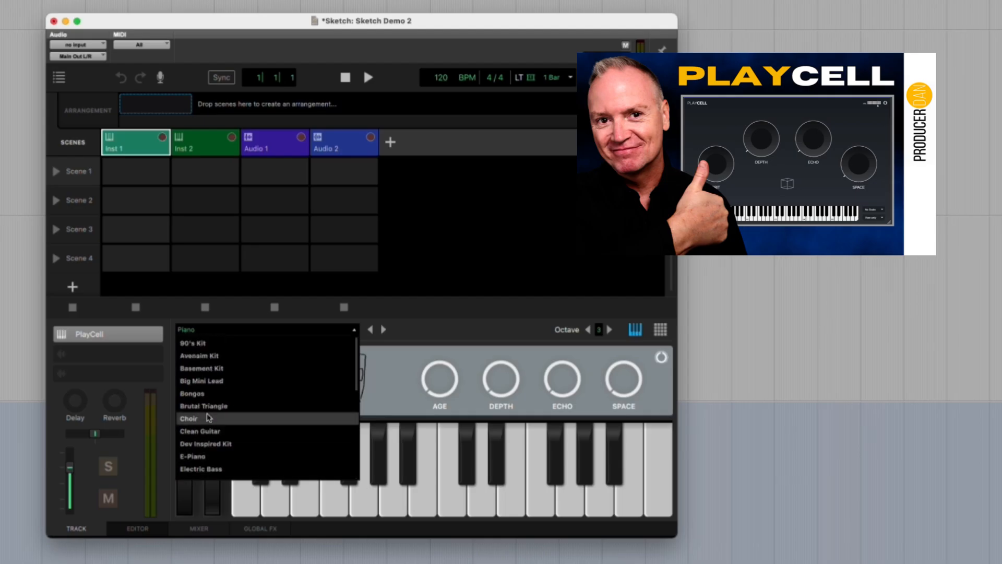
Step: Replace PlayCell with SynthCell as the instrument on the Inst 1 track
click(62, 339)
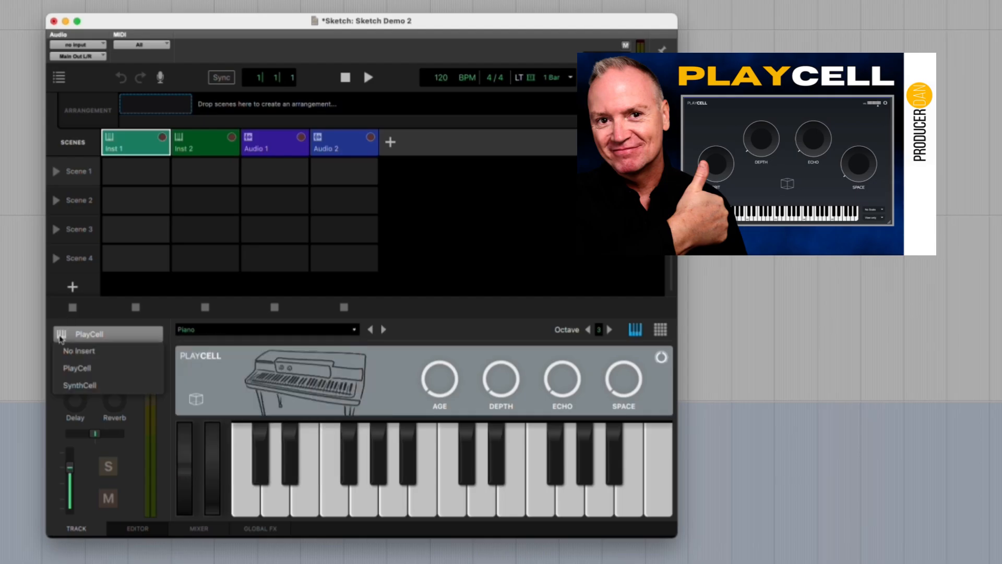
click(77, 386)
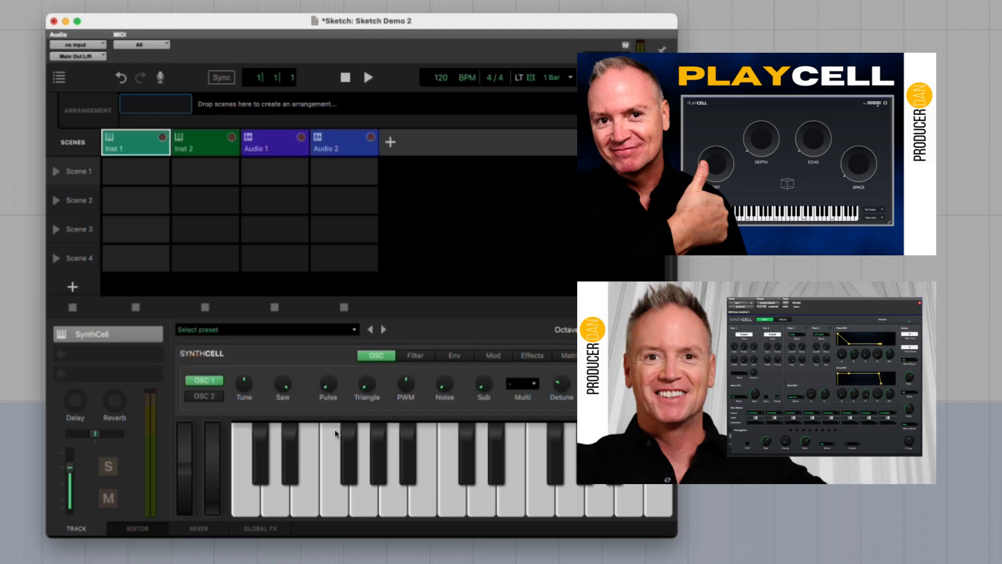
Step: Delete the Audio 2, Audio 1, Inst 2 and Inst 1 tracks to empty the sketch
right_click(337, 147)
click(358, 173)
click(275, 149)
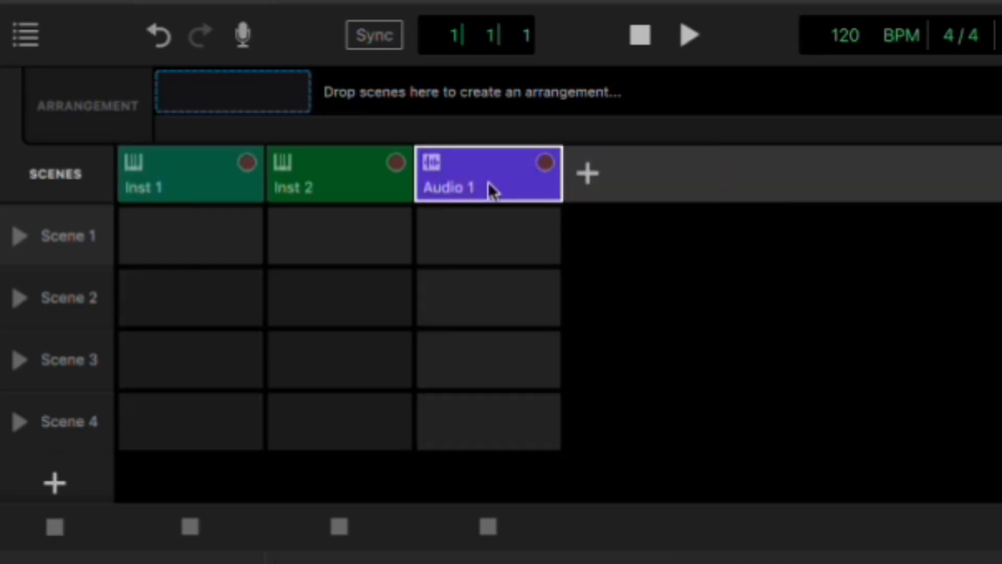
right_click(493, 191)
click(522, 244)
right_click(336, 195)
click(388, 256)
right_click(191, 181)
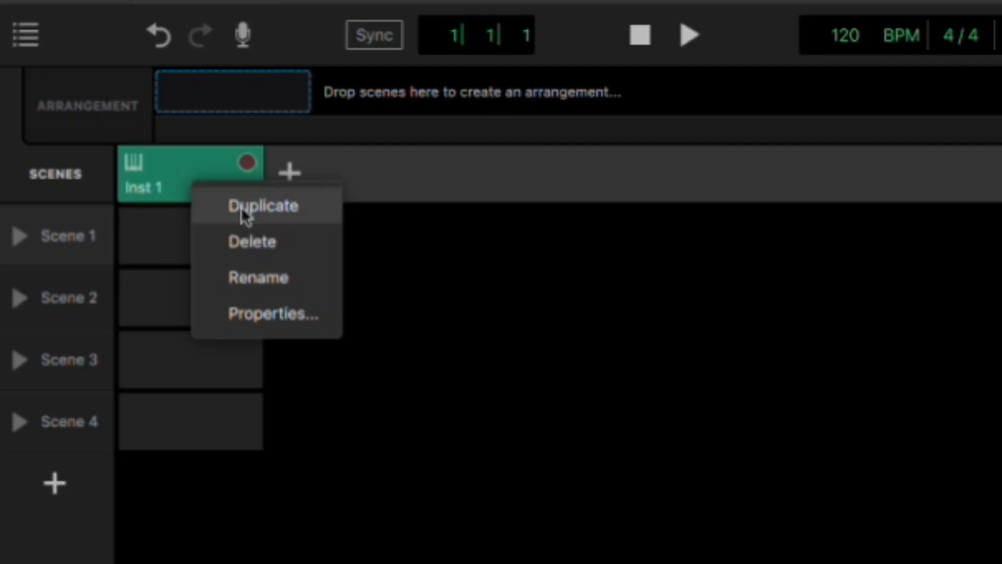
click(269, 248)
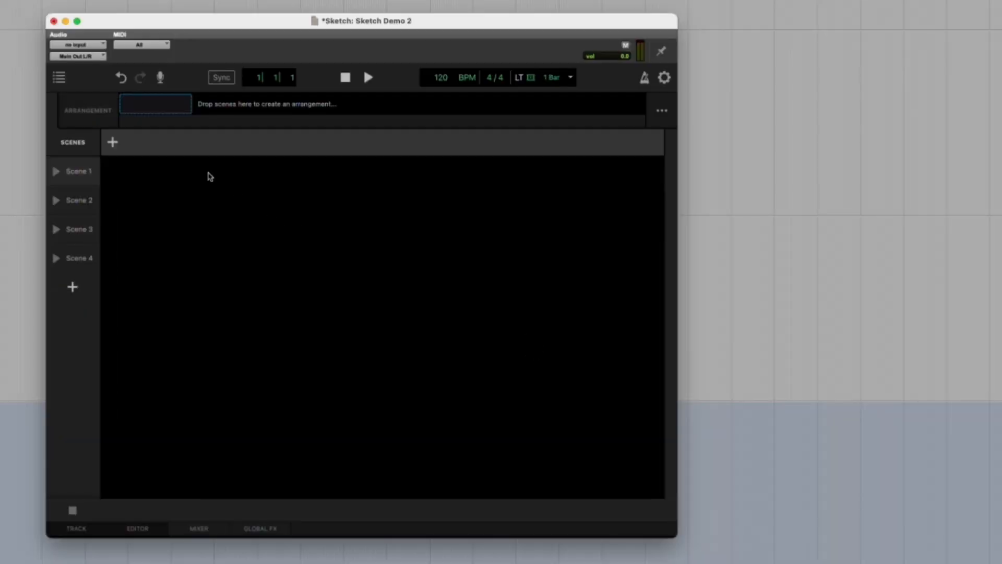
Step: Audition the first four loops in the Full Drum Loops folder, from ENE_170_Nutty_Dirty to ENE_172_Bleeper_Dirty
click(60, 80)
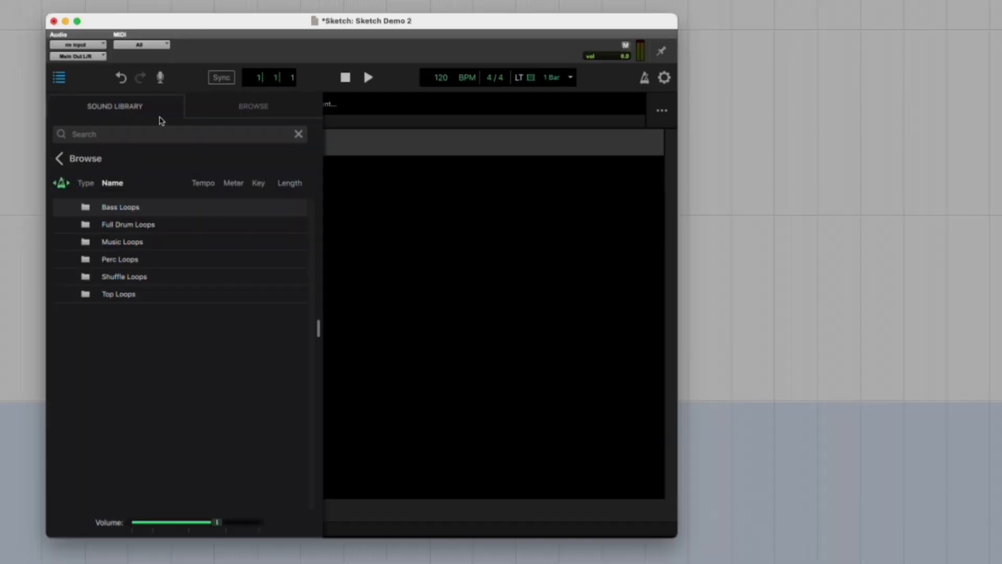
double_click(85, 227)
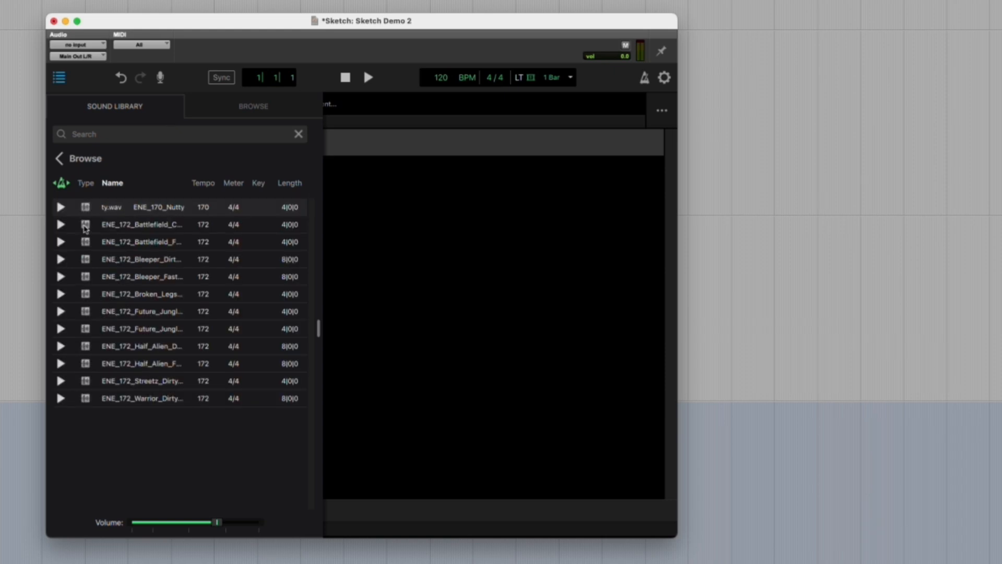
click(60, 209)
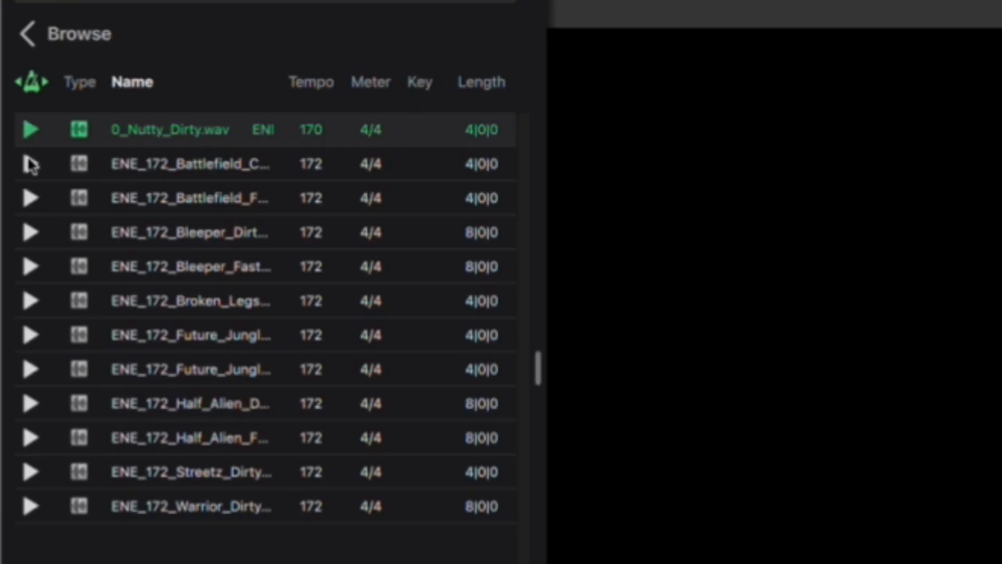
click(29, 164)
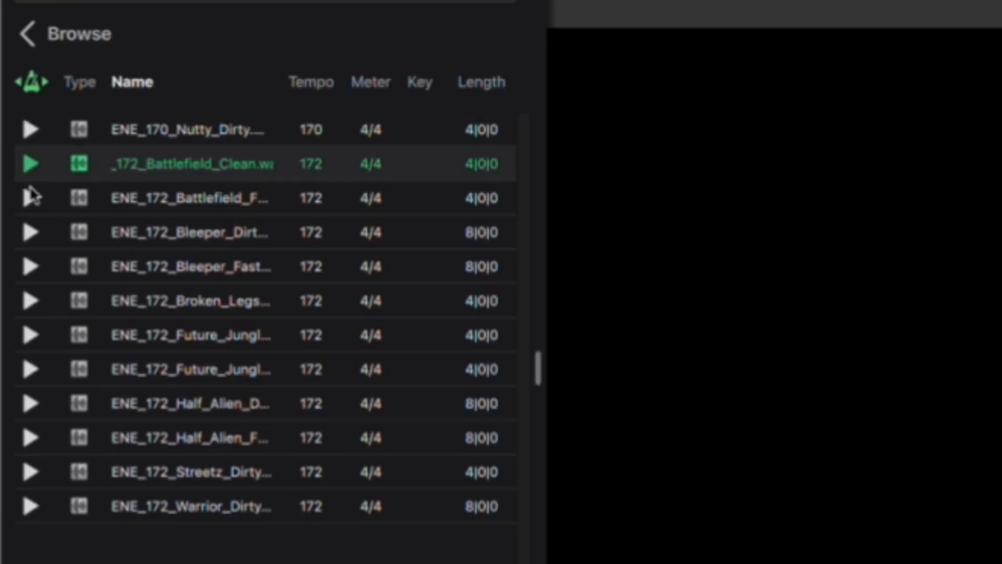
click(30, 199)
click(31, 232)
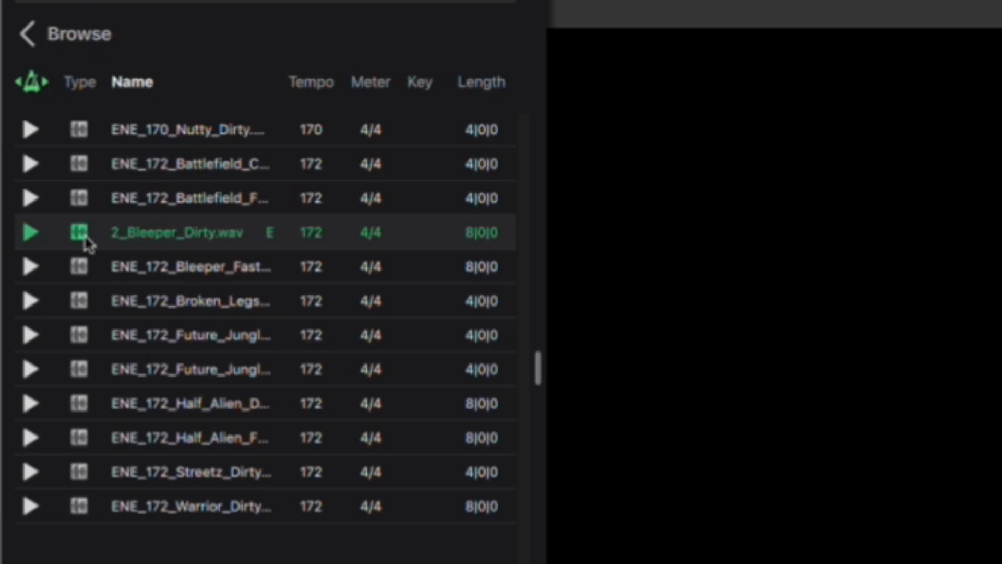
click(28, 233)
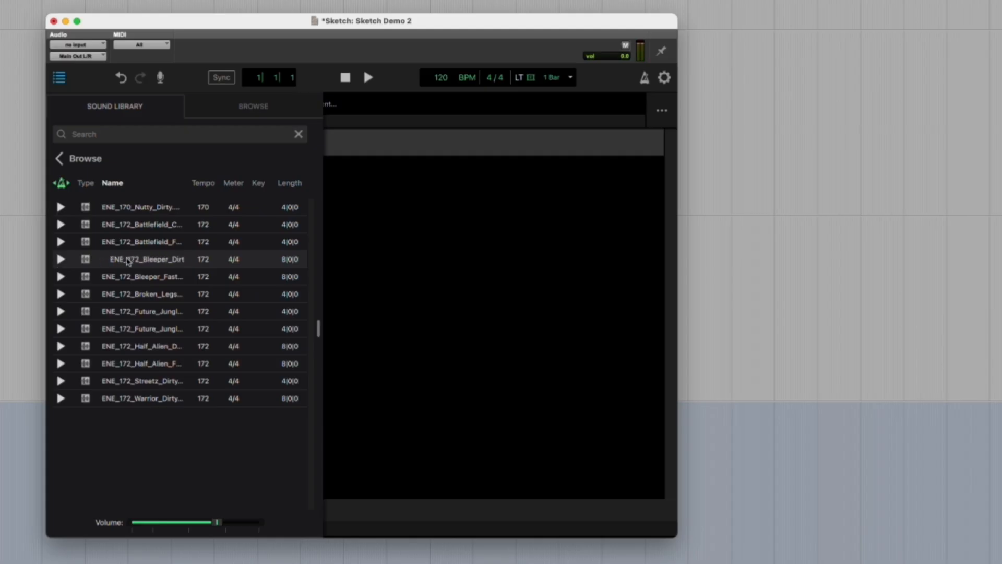
Step: Add the ENE_172_Bleeper_Dirty loop to Scene 1 on a new track and play its clip
drag(128, 261, 452, 258)
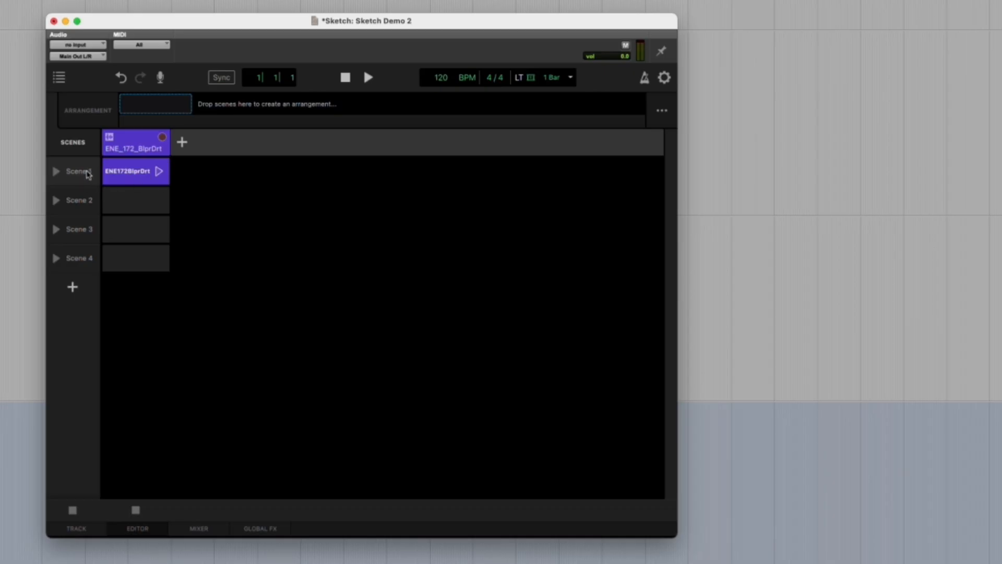
click(159, 174)
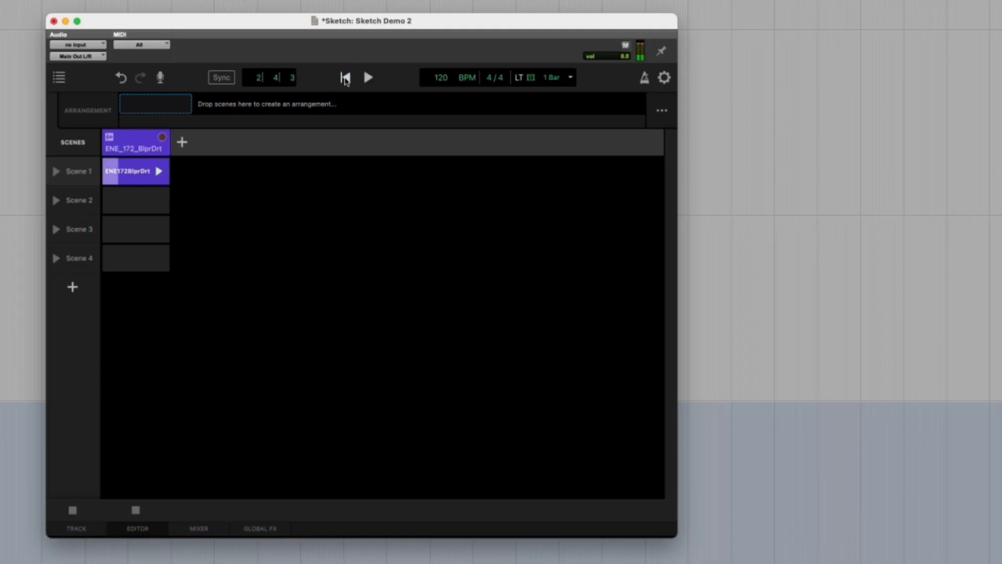
Step: Go to the EDM2_DRUM_LOOPS folder within EDM2_LOOPS of the ESSENTIAL_EDM pack in the sound library
click(59, 80)
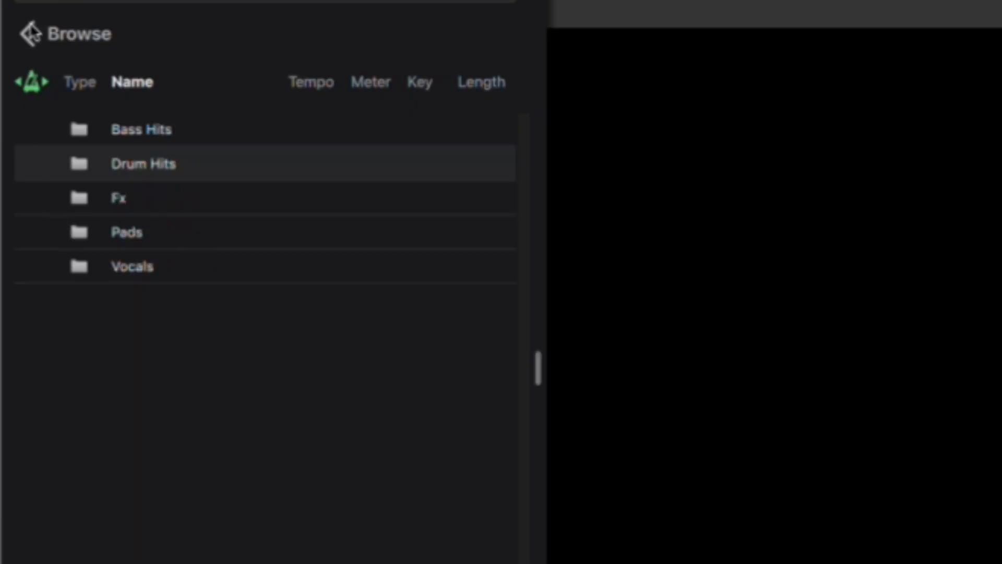
click(29, 35)
click(28, 38)
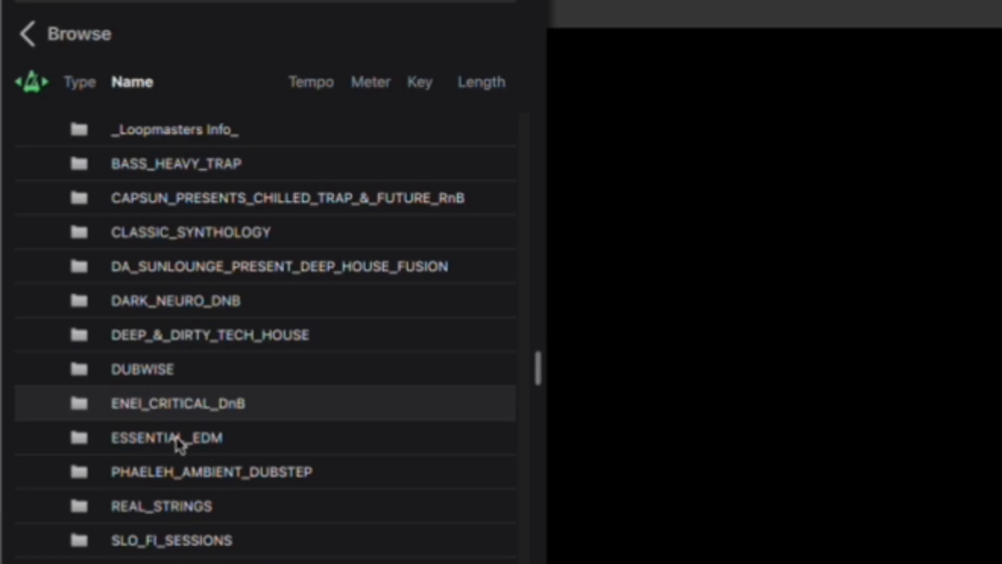
double_click(177, 439)
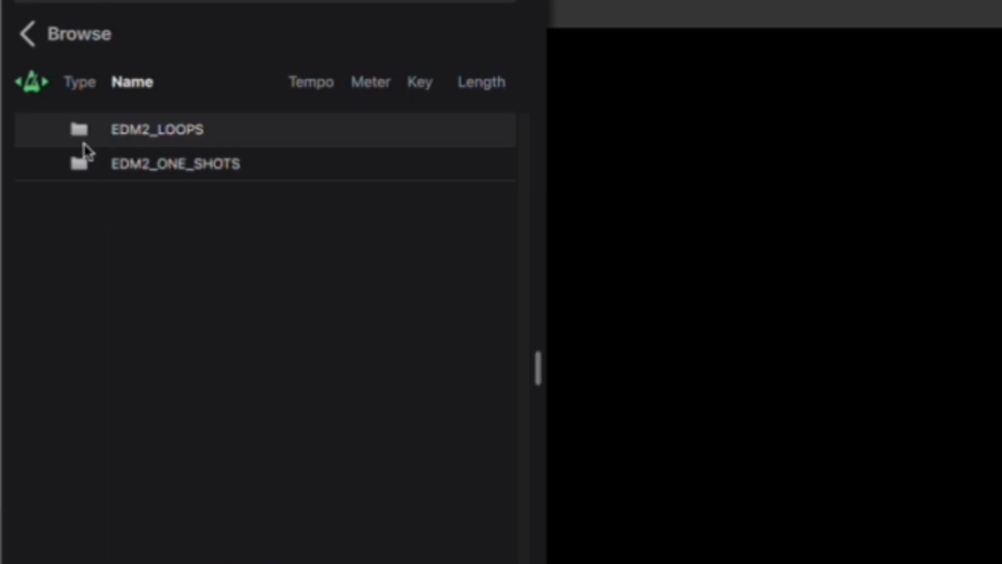
double_click(86, 137)
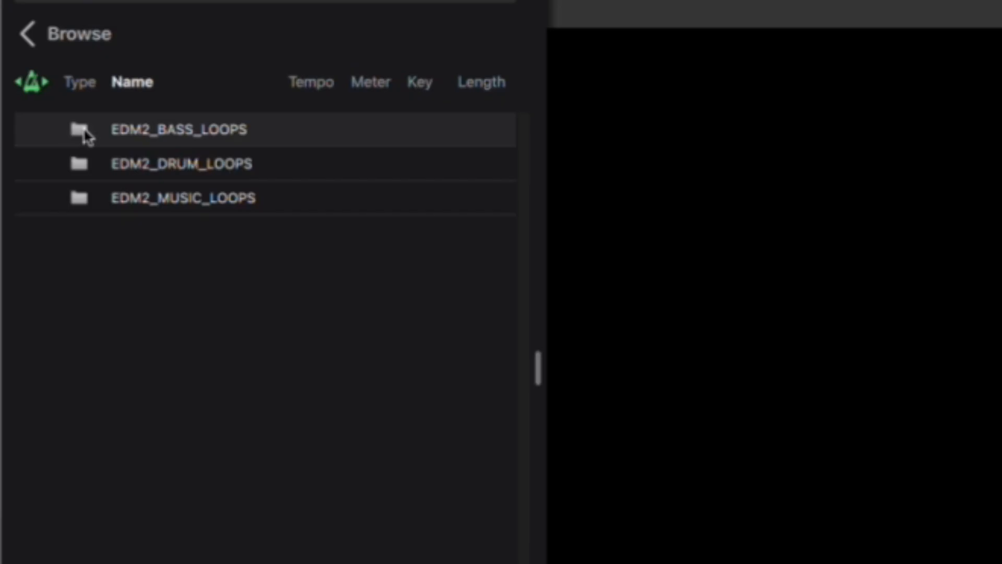
double_click(80, 168)
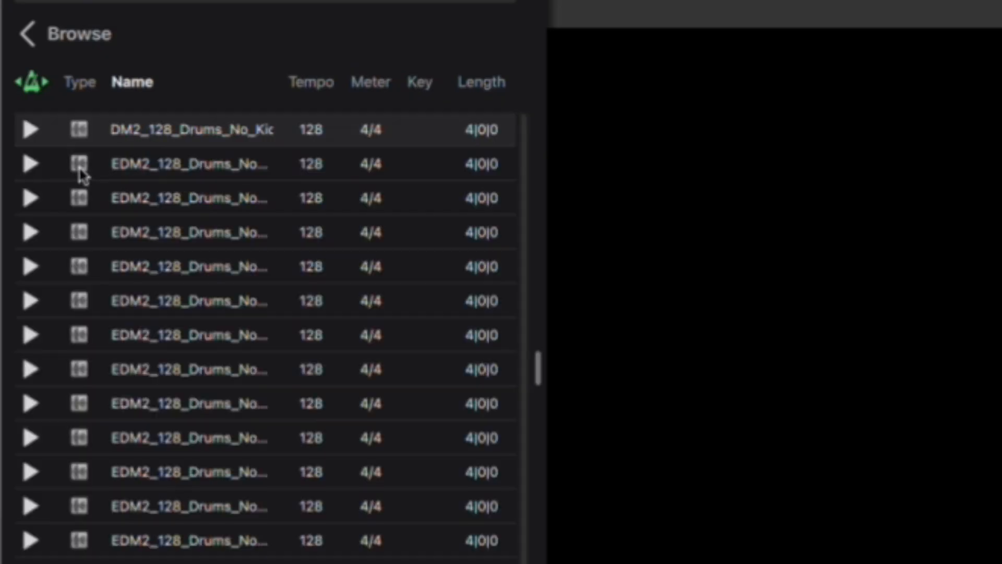
Step: Audition the first four EDM2_128_Drums_No_Kick loops and add No_Kick_04 to Scene 1 on a second track
click(31, 133)
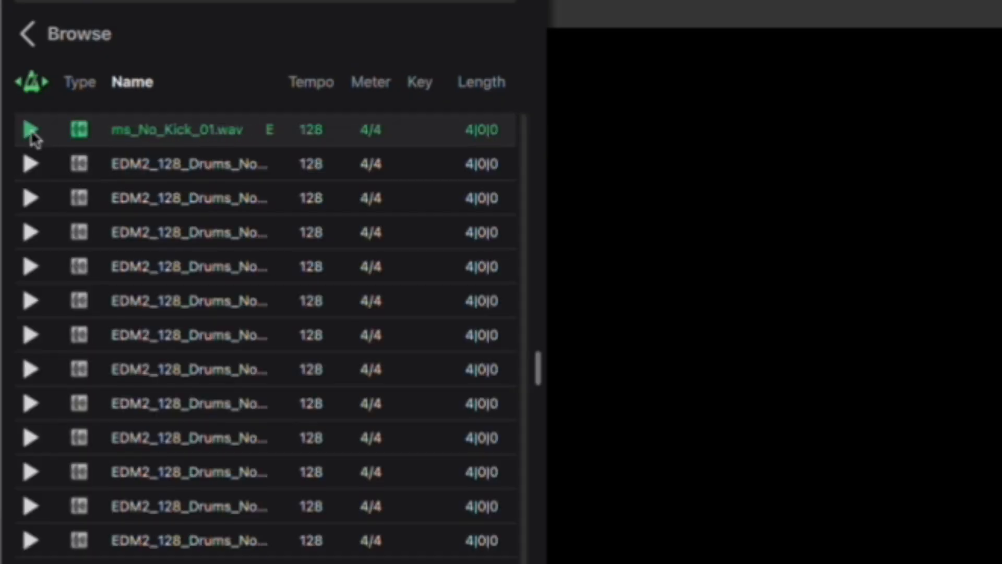
click(31, 166)
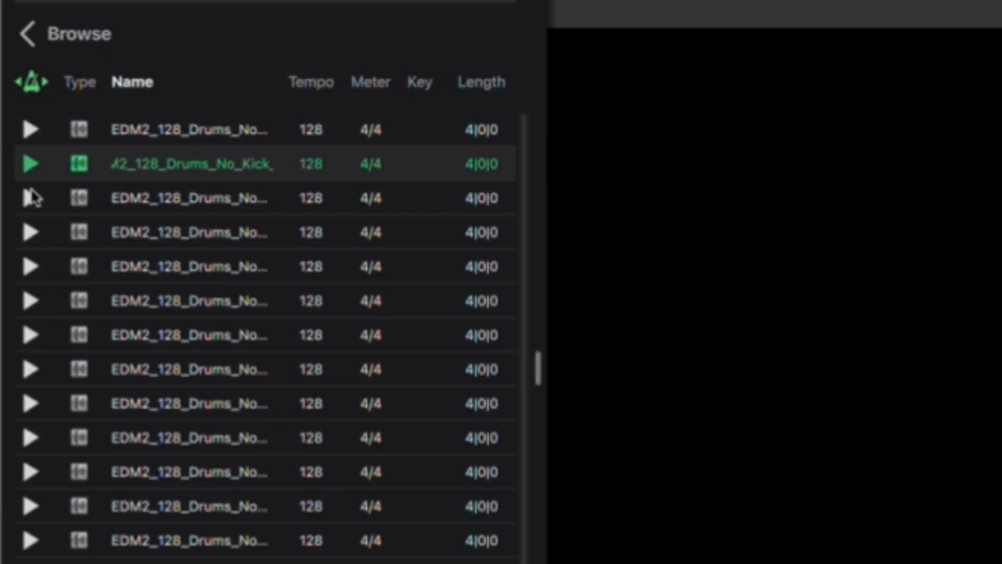
click(31, 198)
click(33, 233)
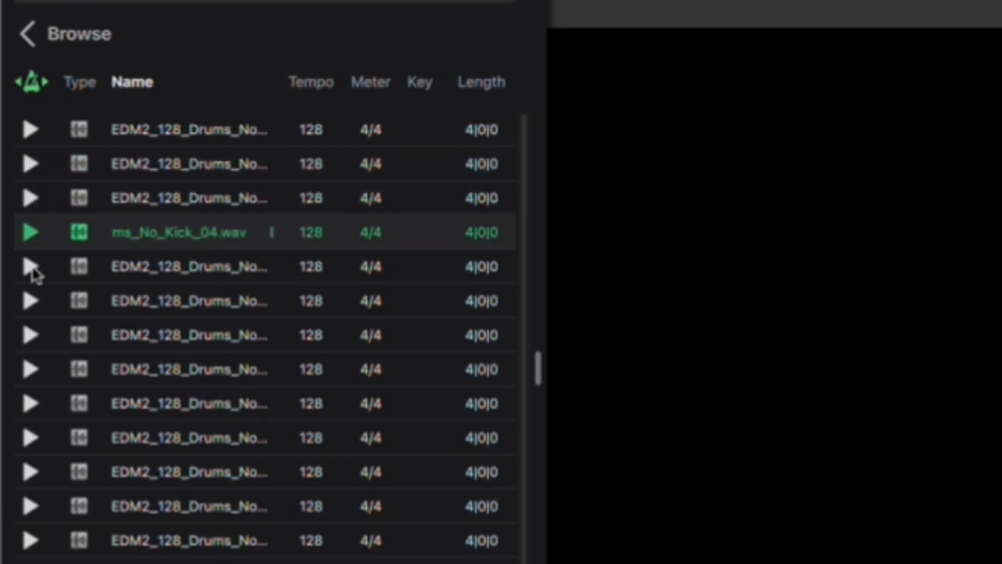
click(40, 233)
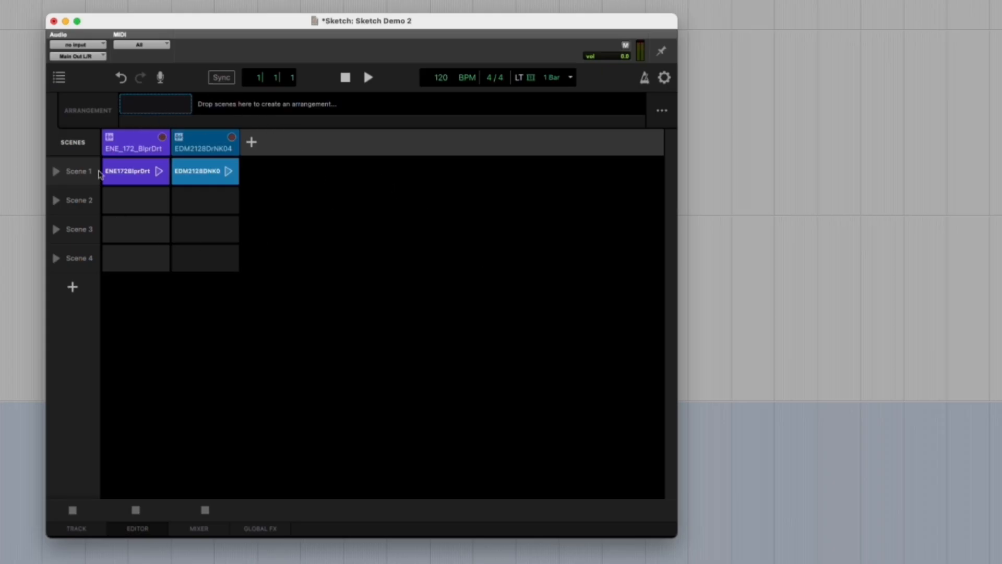
Step: Play Scene 1 to hear both drum loops together, and stop playback
click(56, 172)
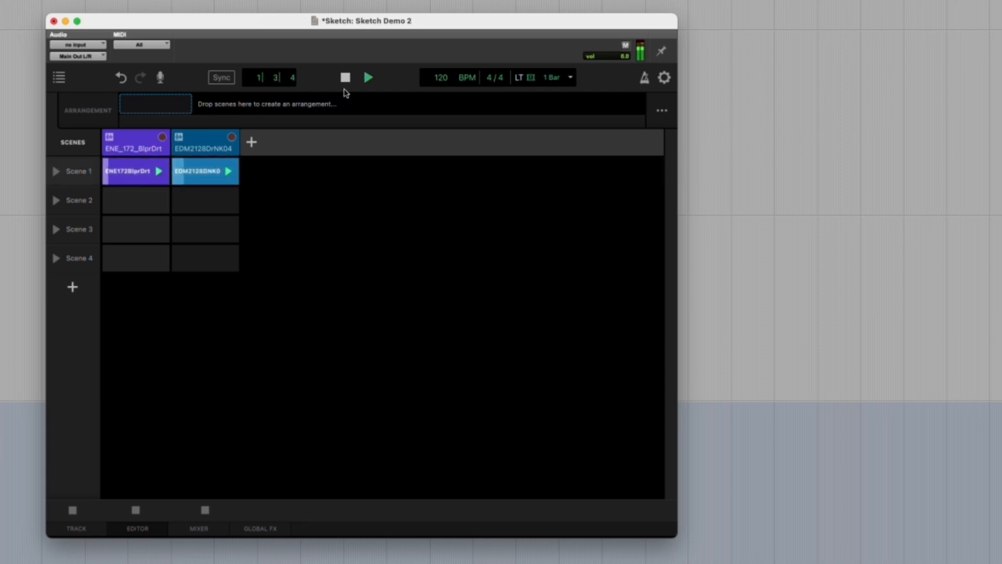
click(346, 78)
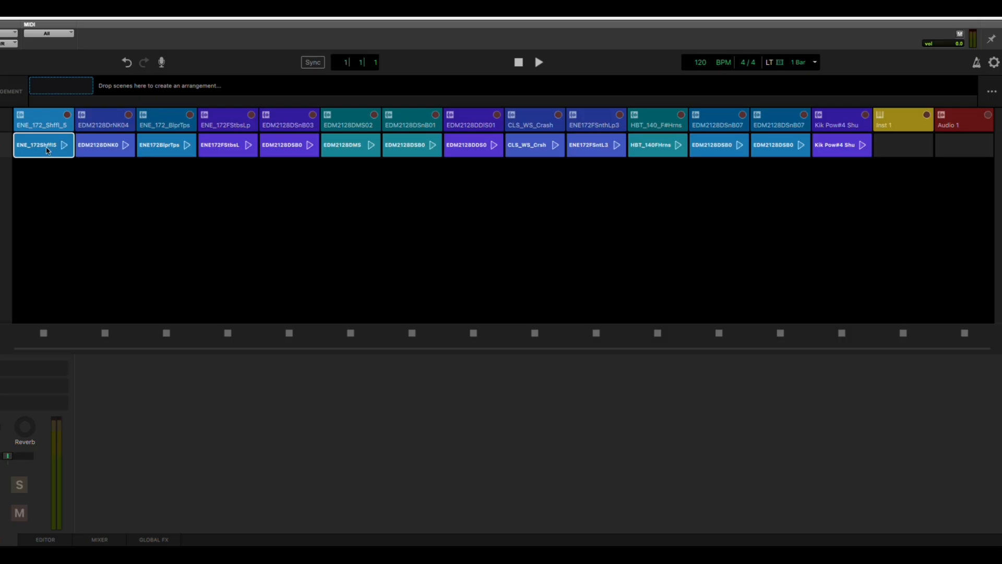
Step: Play the ENE_172 shuffle loop clip on the first track of the fully loaded scene
click(64, 149)
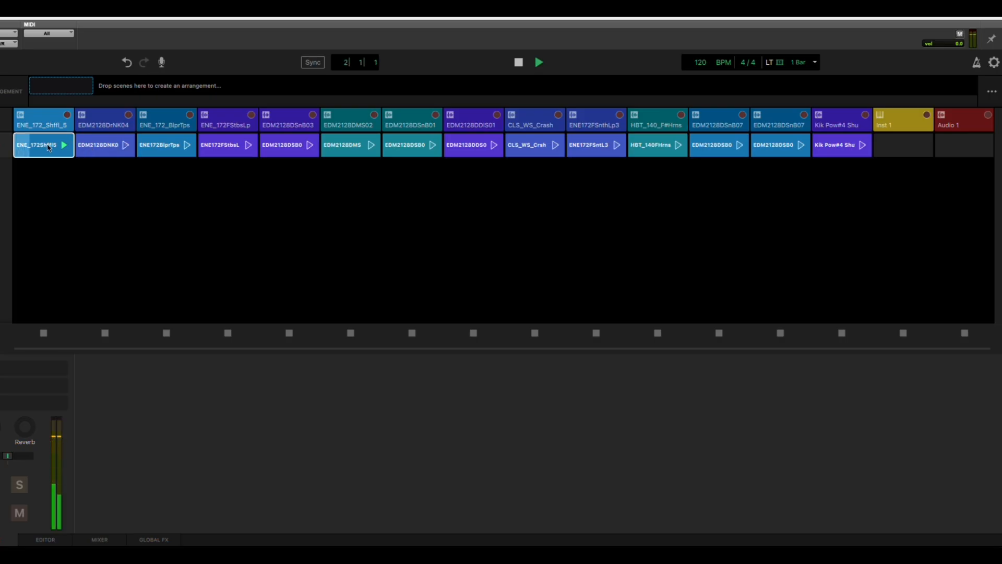
Step: Open the ENE_172_Shuffle_5 clip in the editor, launch the clips on the second and third tracks alongside it, and stop playback
double_click(48, 142)
click(126, 146)
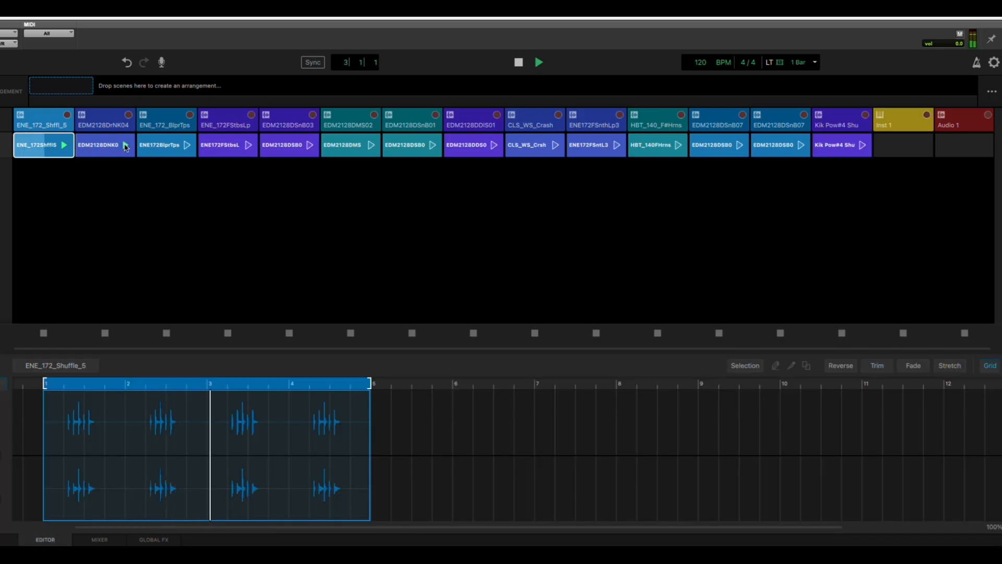
click(187, 147)
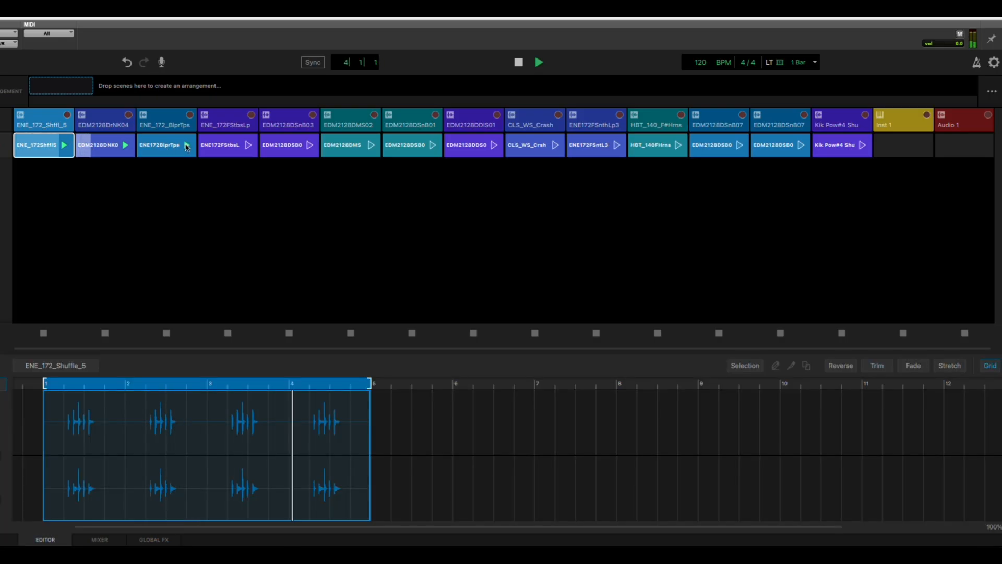
click(518, 63)
Step: Examine the lengths of the ENE_172_Shuffle_5, EDM2_128_Drums_No_Kick and ENE_172_Bleeper_Tops clips in the editor
click(41, 150)
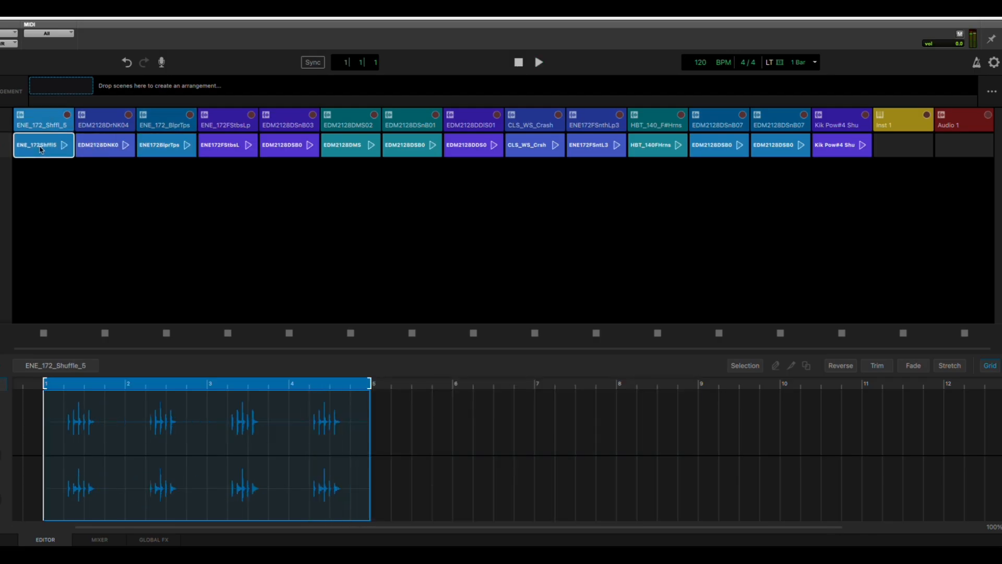
click(94, 147)
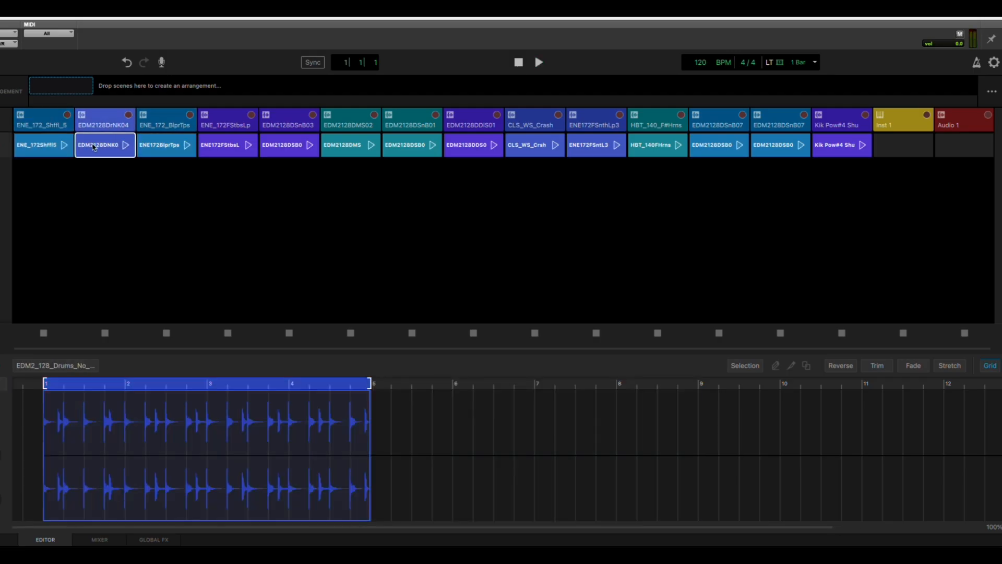
click(171, 148)
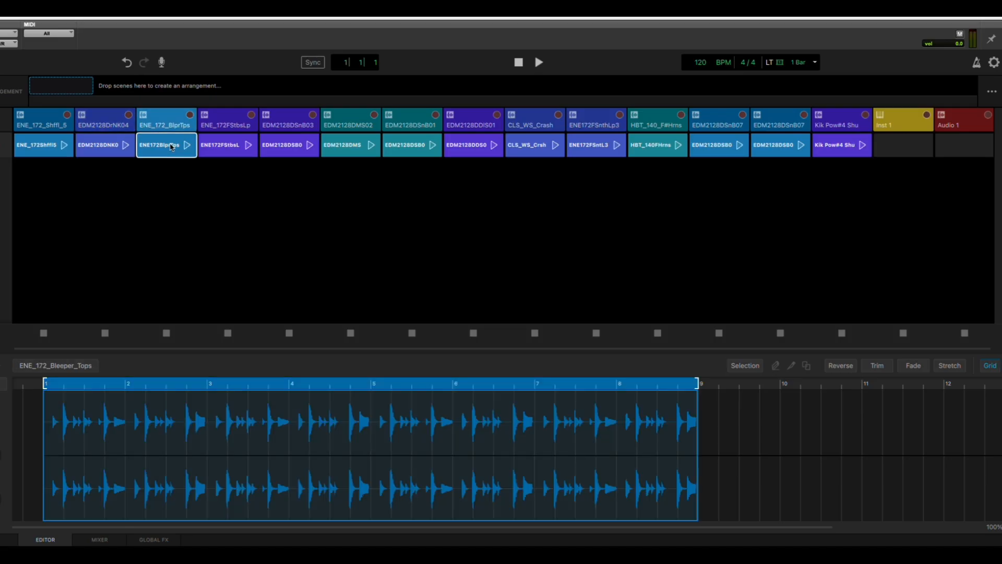
Step: Duplicate the four-bar region in the ENE_172_Shuffle_5 clip and extend the clip's loop end to bar 9
click(48, 150)
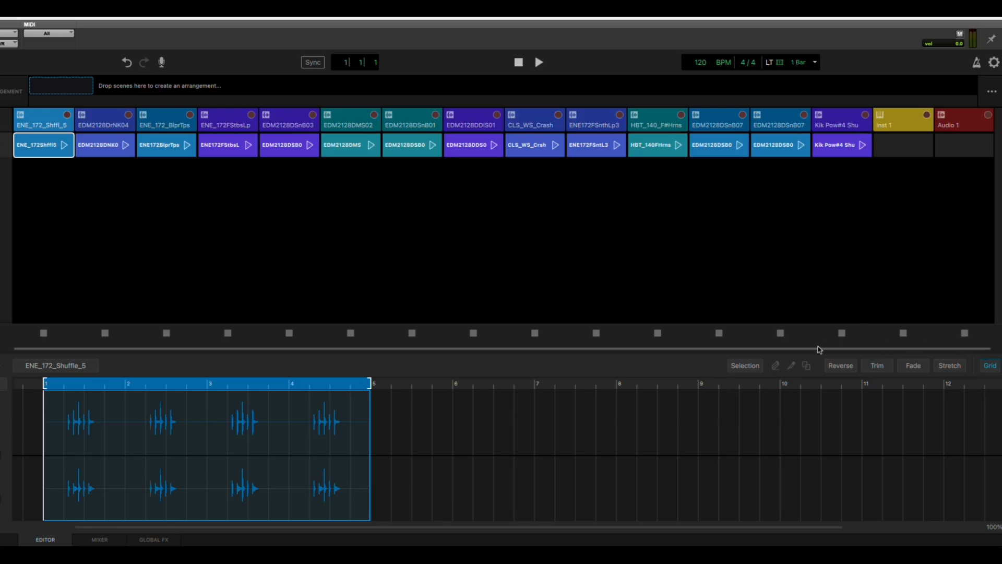
click(736, 368)
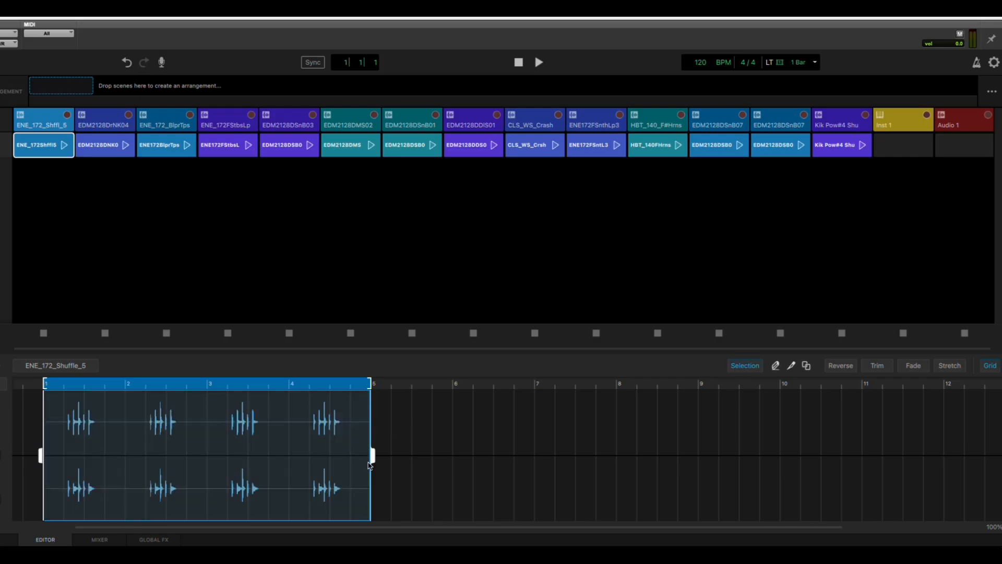
mouse_move(373, 457)
mouse_down()
mouse_move(291, 459)
mouse_move(373, 468)
mouse_up()
click(806, 366)
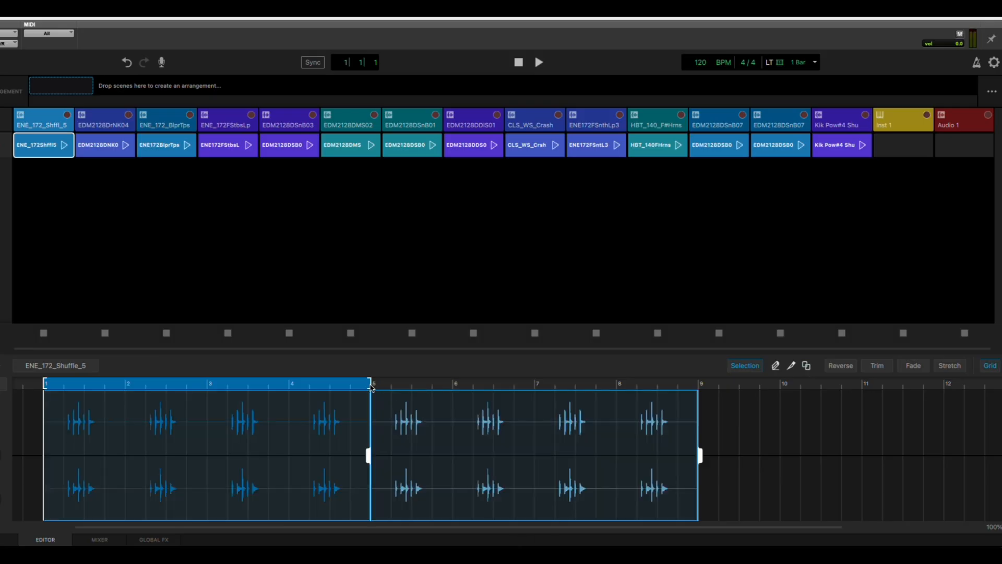
drag(371, 388, 781, 395)
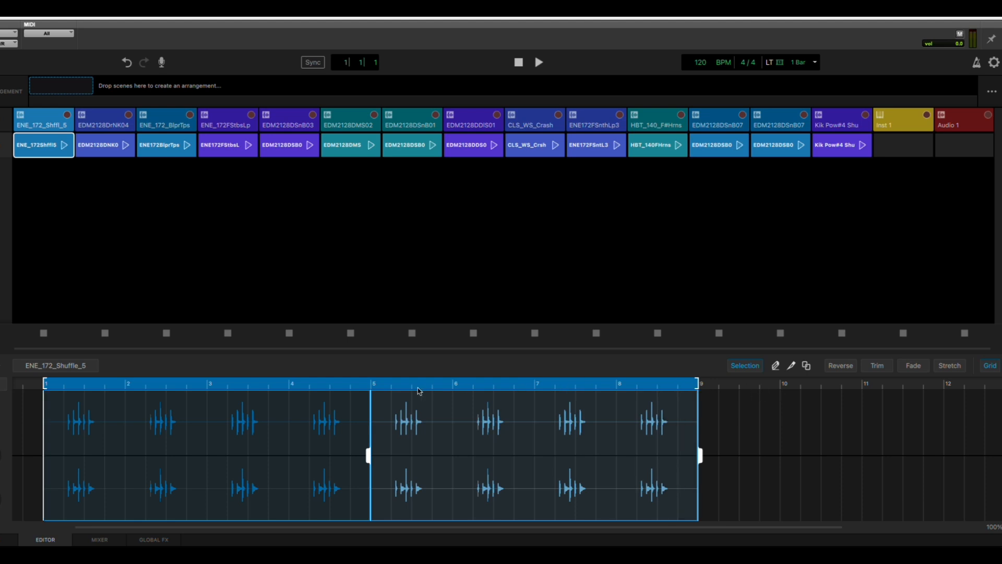
click(746, 366)
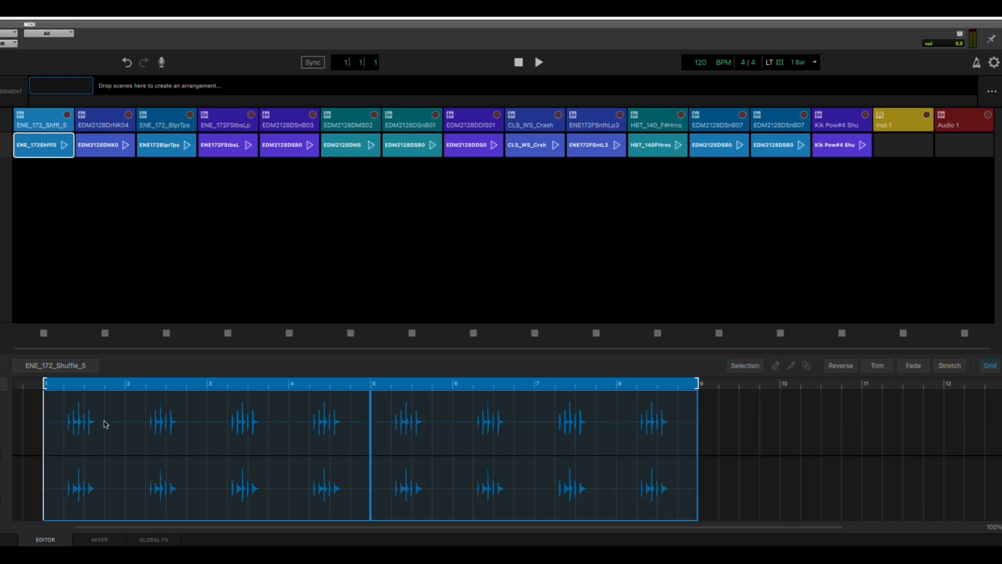
Step: Duplicate the four-bar region in the second track's EDM2_128_Drums_No_Kick clip and extend its loop end to bar 9
key(space)
click(100, 151)
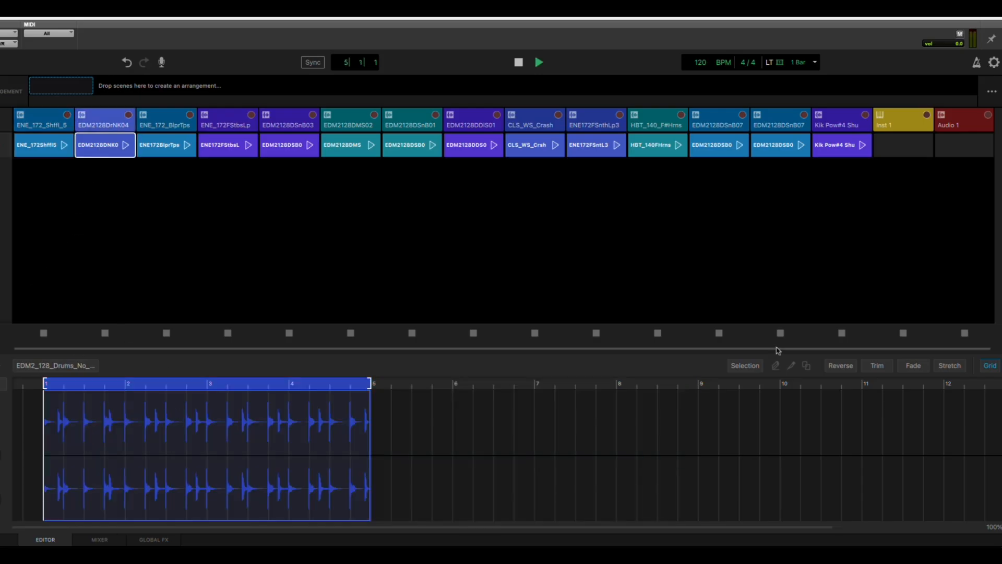
click(756, 363)
click(808, 365)
drag(371, 385, 701, 389)
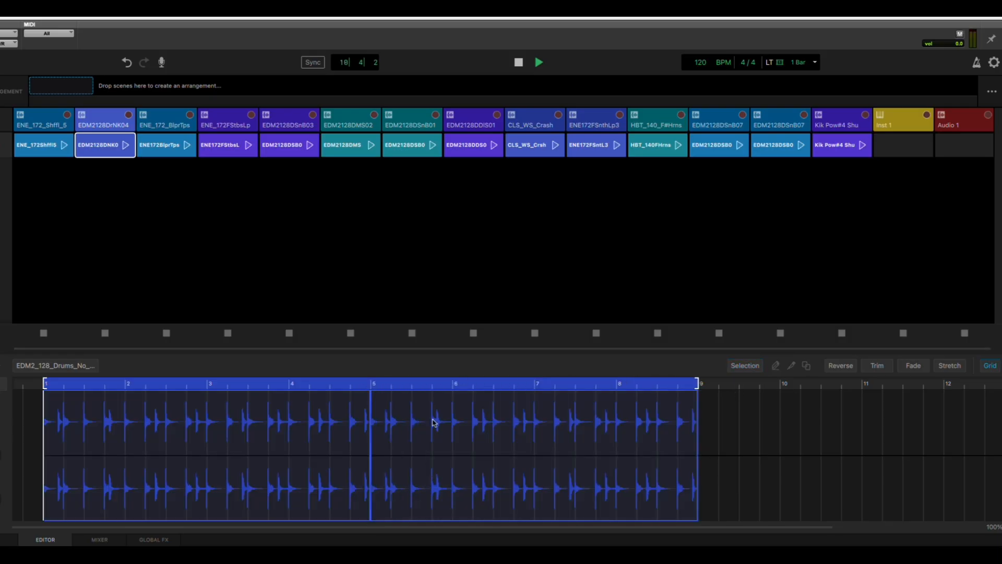
Step: Audition the ENE_172_F_Stabs_Loop with the Bleeper_Tops clip and the fifth track's synth clip, and stop playback
click(167, 149)
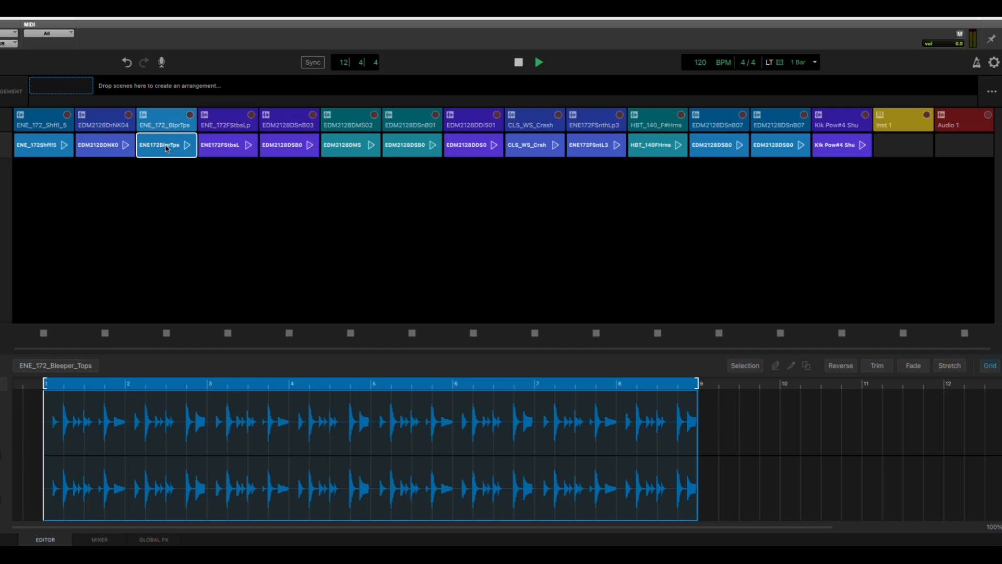
click(234, 150)
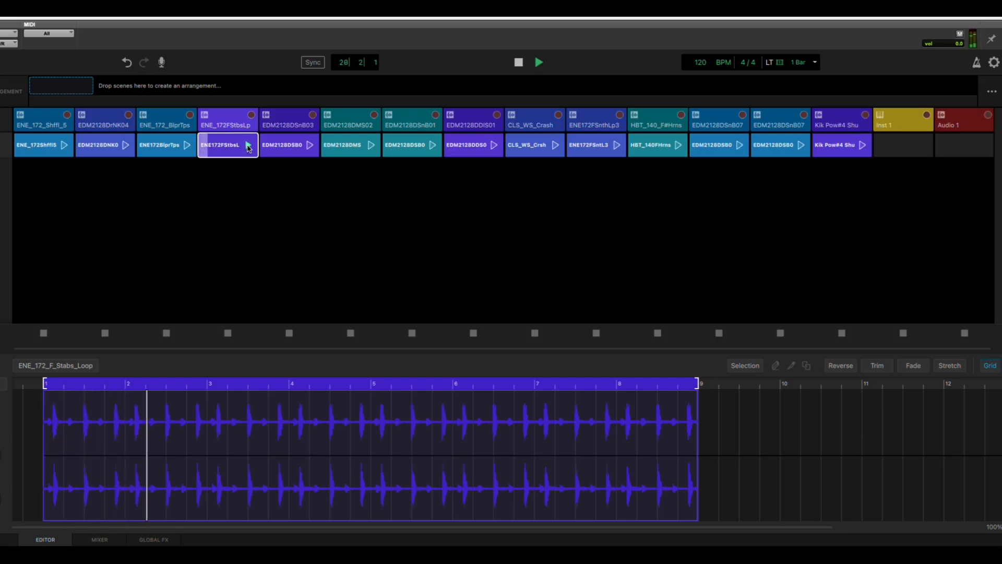
click(187, 146)
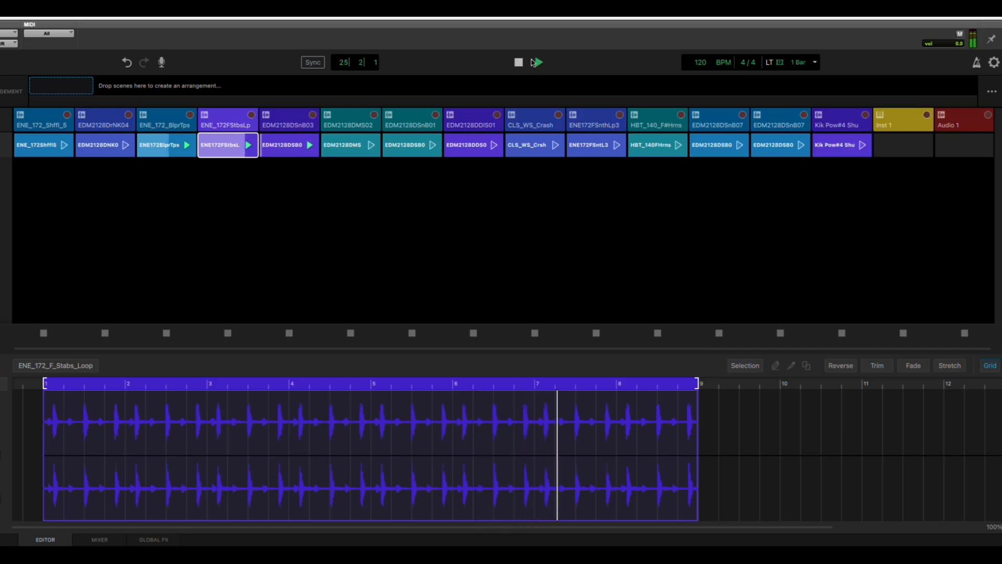
click(283, 144)
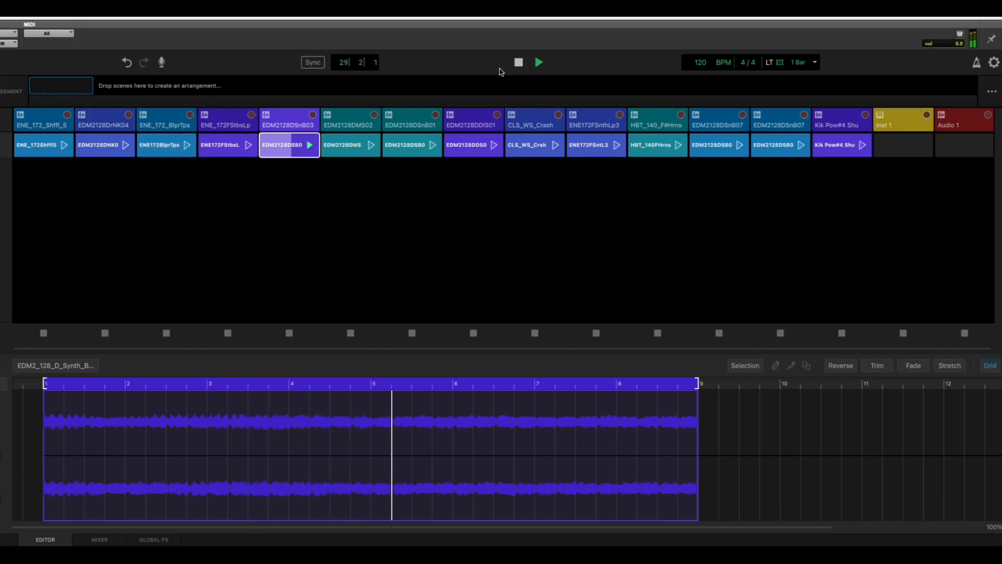
click(519, 63)
Step: Open the EDM2128DMS02 track's clip in the editor, play it with the fifth track's synth clip, and stop
click(353, 150)
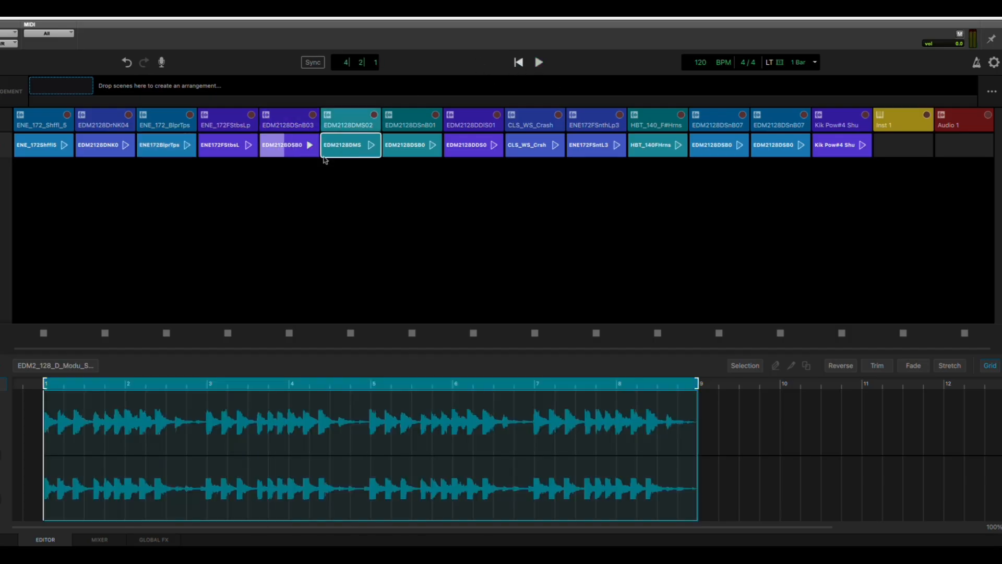
click(371, 146)
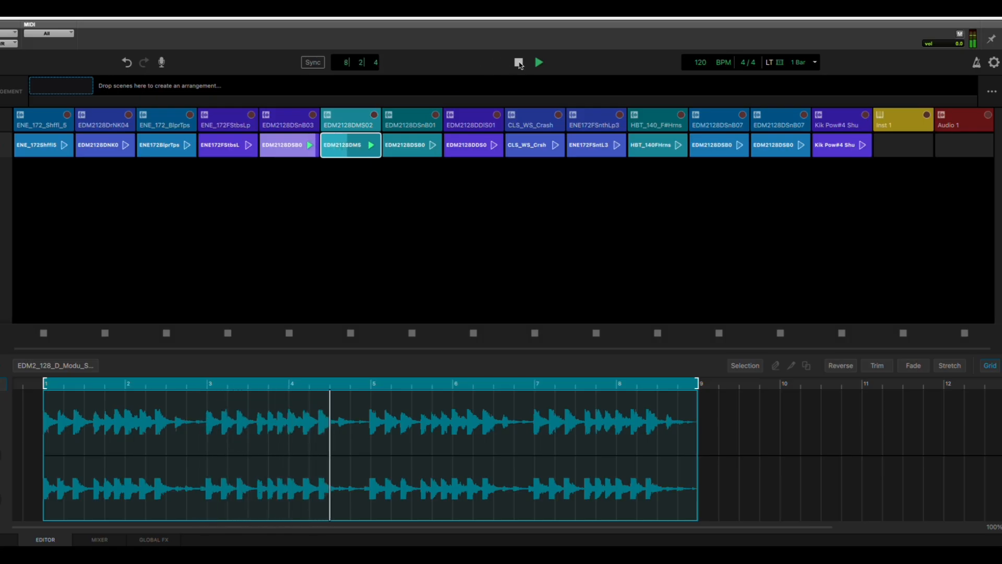
click(520, 63)
Step: Audition the clips on the EDM2128DSnB01 and EDM2128DDIS01 tracks one after the other
click(403, 150)
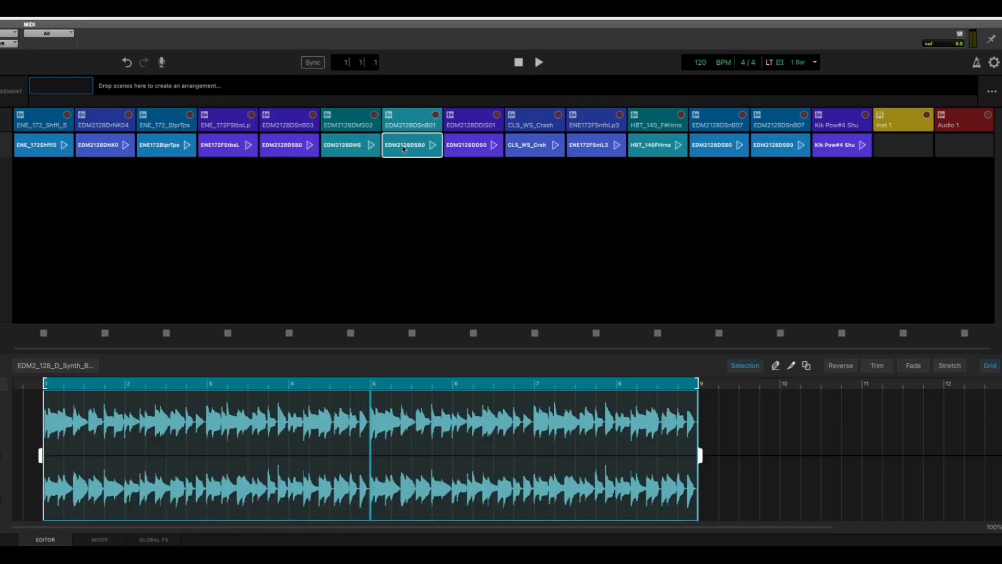
click(433, 147)
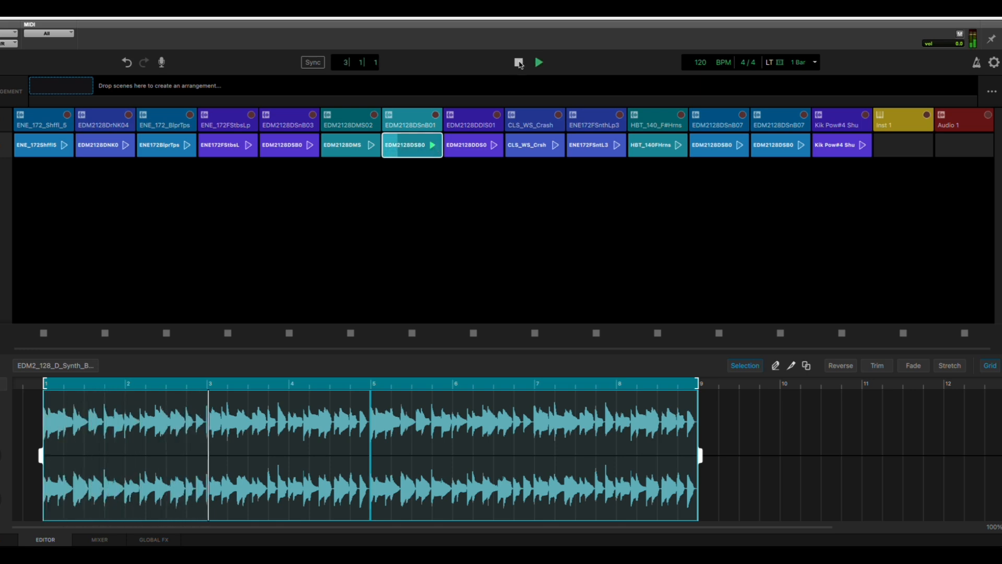
click(519, 63)
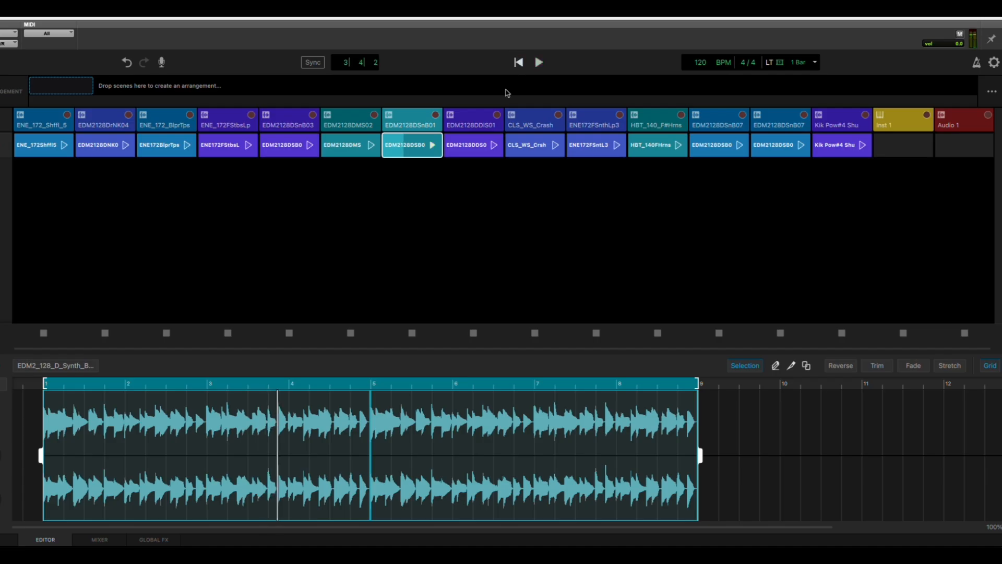
click(477, 145)
click(494, 147)
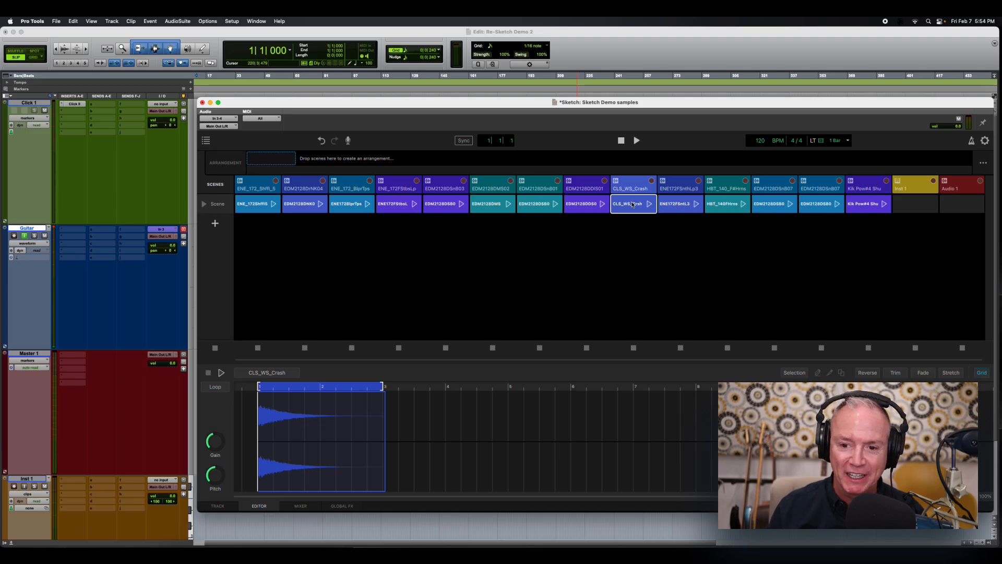
Step: Play the CLS_WS_Crash clip and trim the end of its region back to bar 3
click(650, 204)
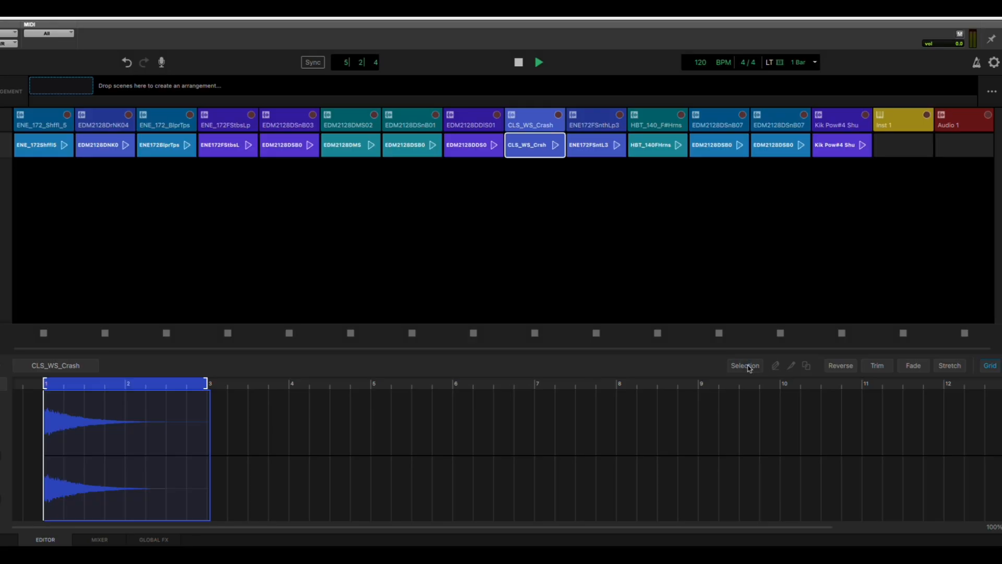
click(746, 365)
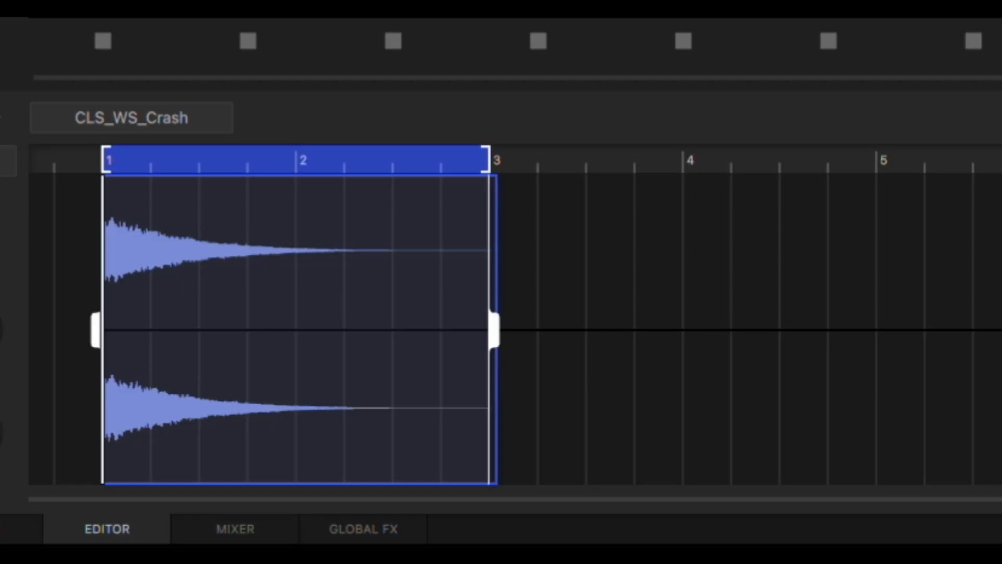
click(877, 368)
drag(501, 326, 494, 326)
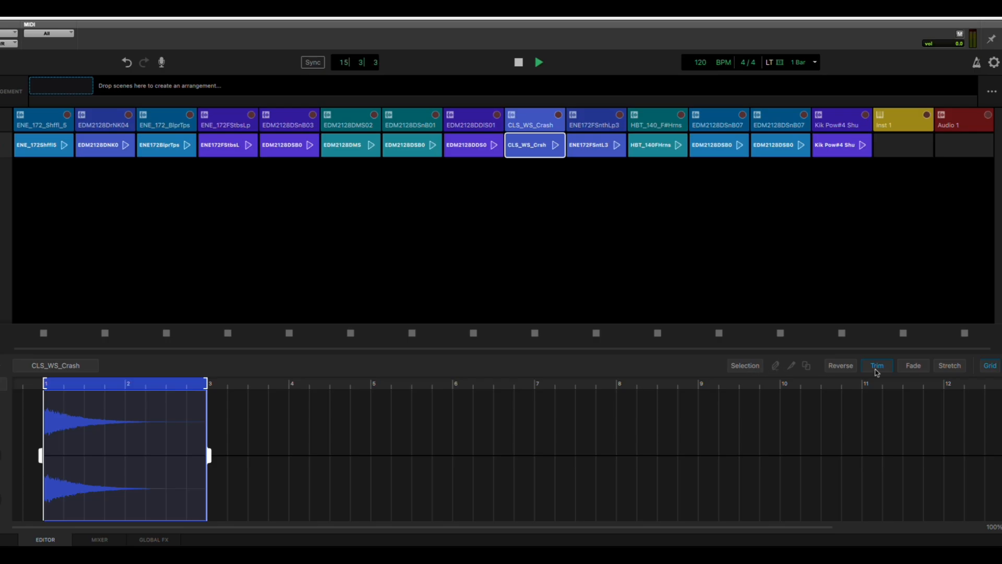
Step: Reverse the CLS_WS_Crash region, and move it toward the end of a loop extended to bar 9
click(840, 365)
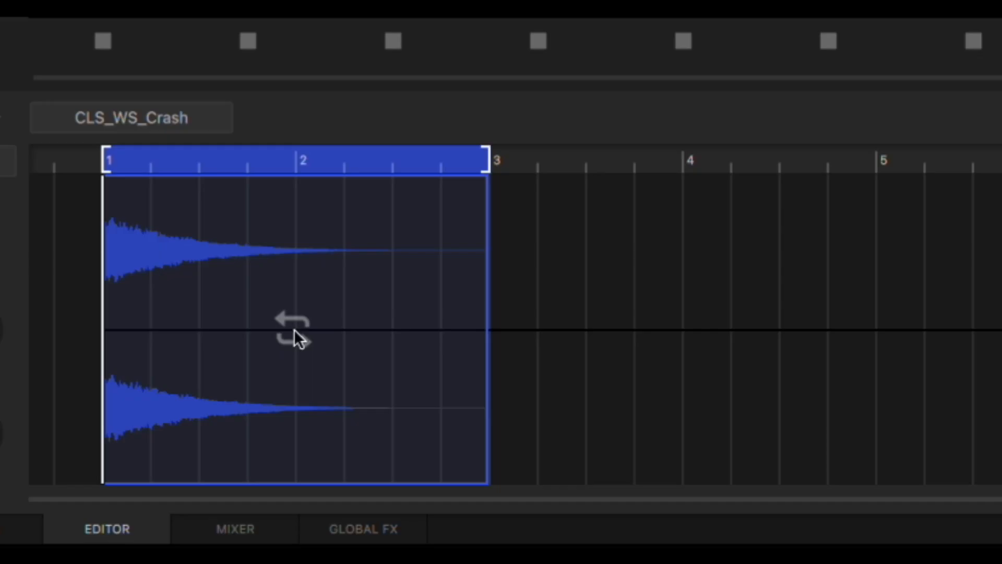
click(293, 329)
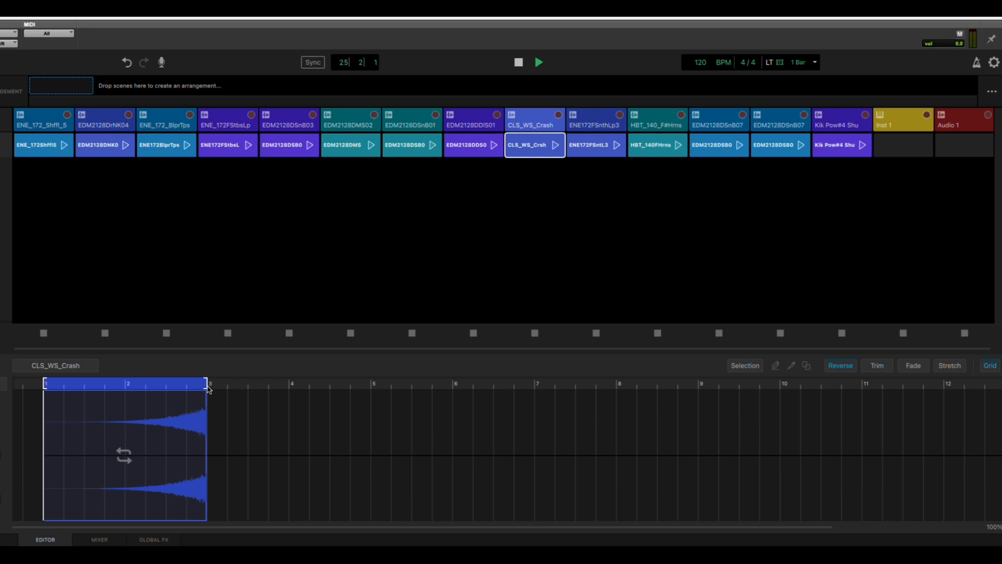
drag(207, 389, 802, 384)
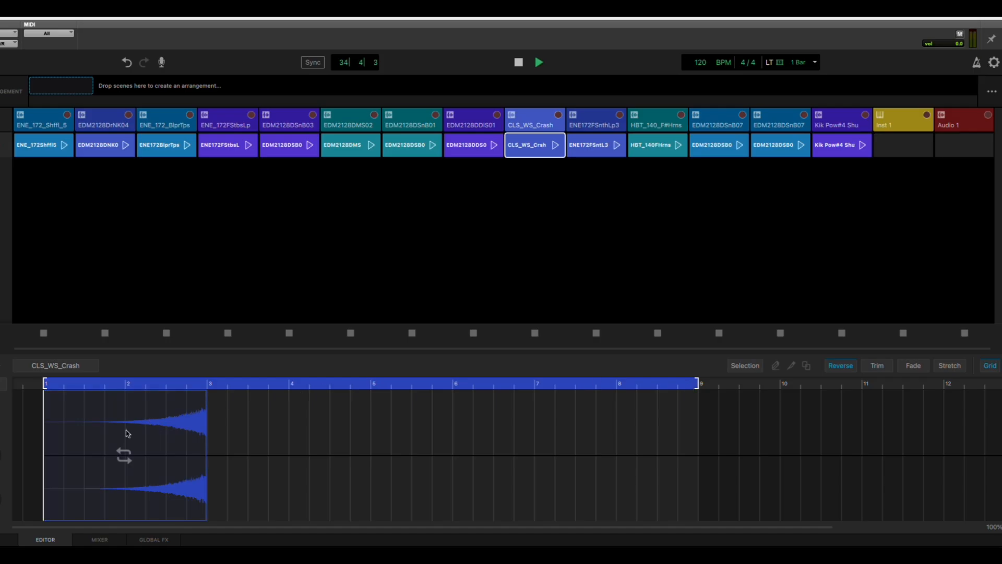
drag(142, 433, 612, 417)
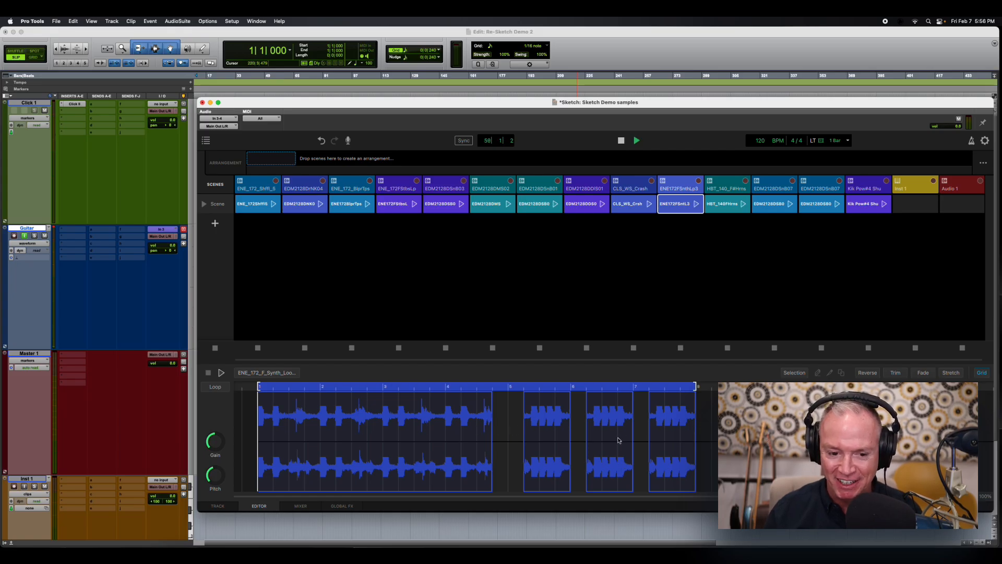
Step: Play the edited ENE_172_F_Synth loop clip on the tenth track, and stop it
click(697, 206)
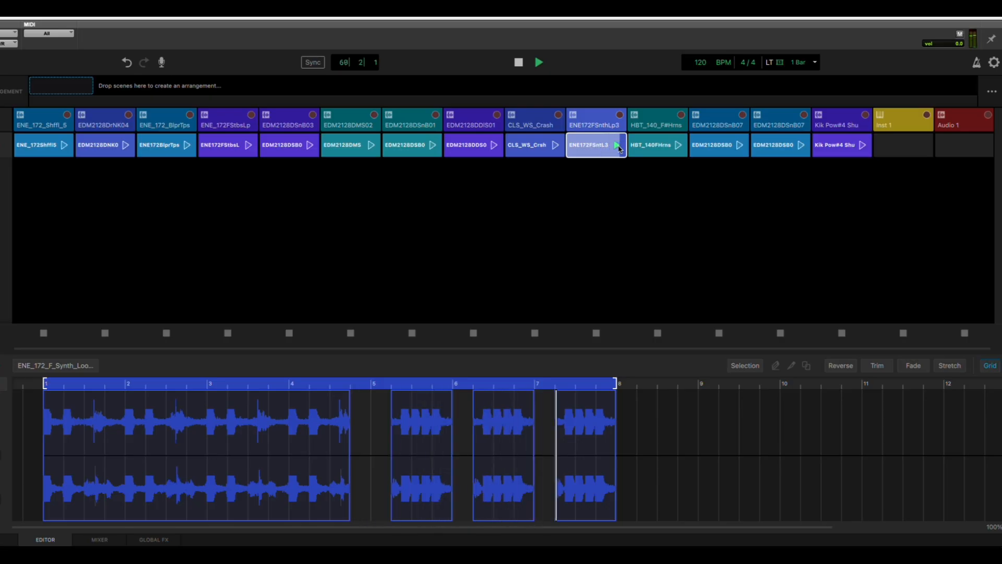
click(618, 148)
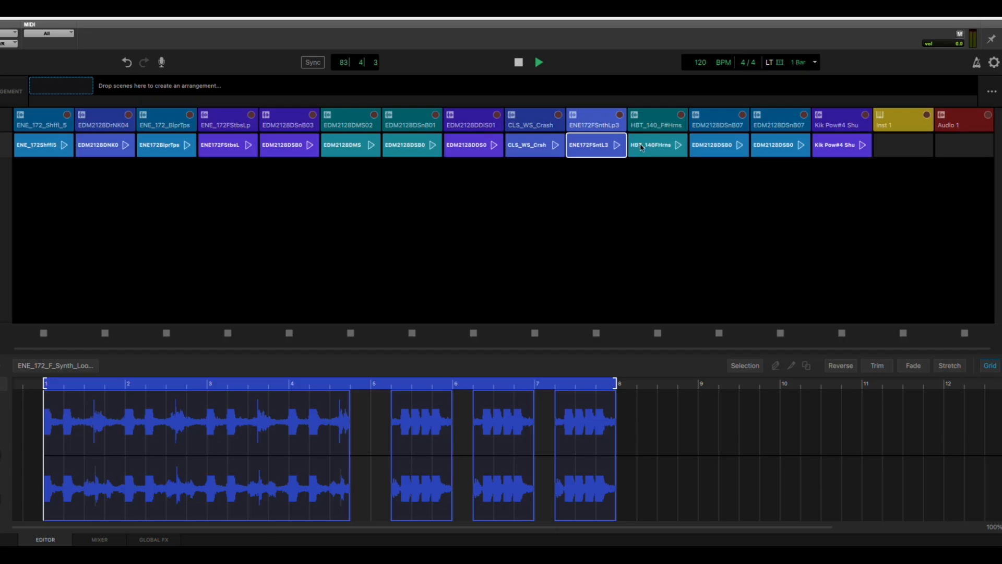
Step: Play the HBT_140_F#_Horns clip, lower its pitch slightly, and stop playback
click(719, 207)
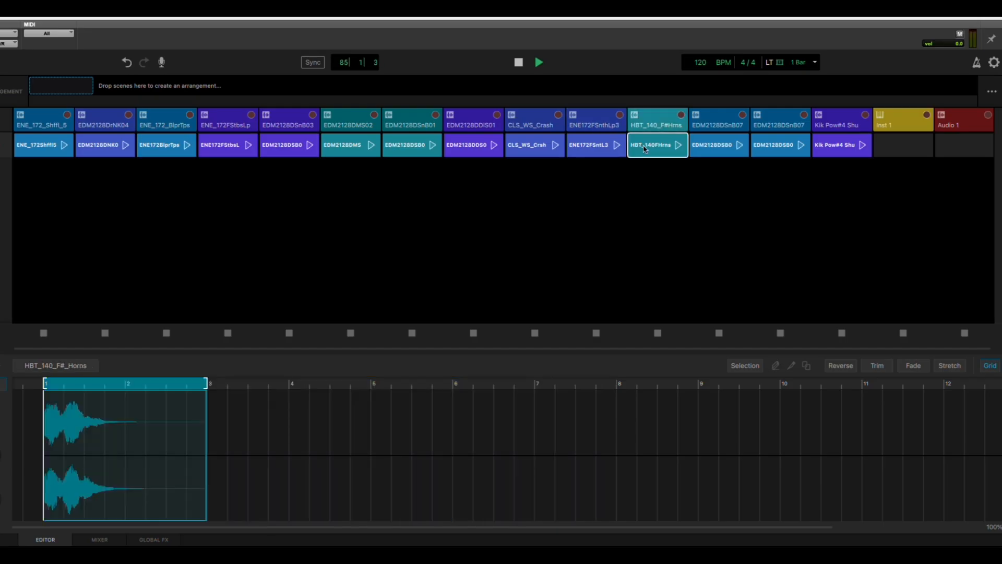
click(678, 146)
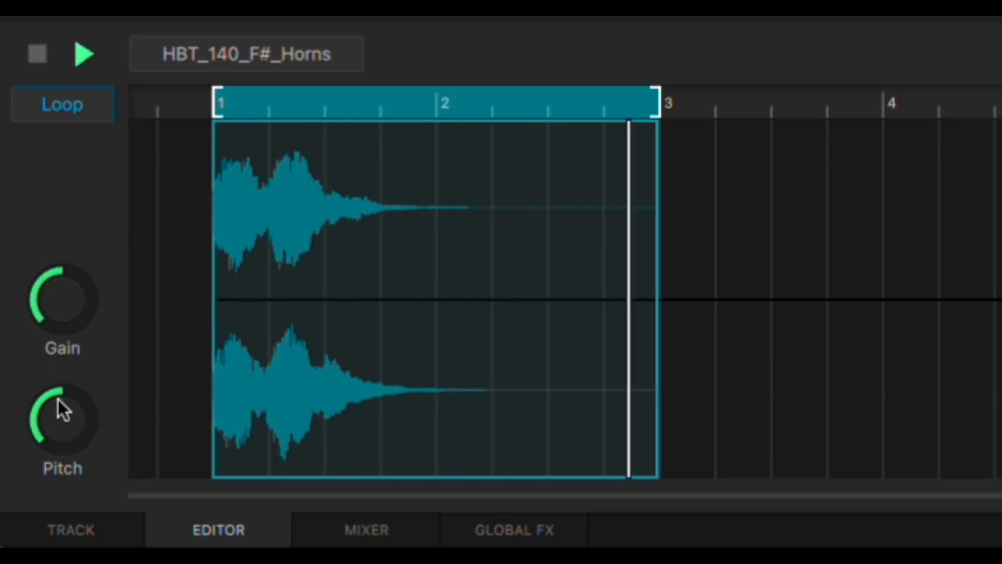
drag(58, 399, 51, 418)
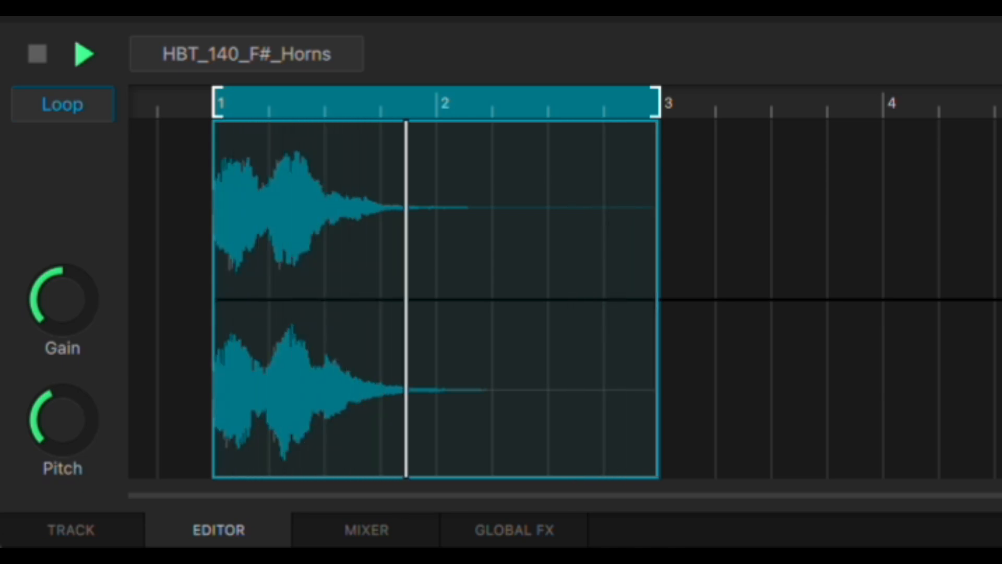
key(space)
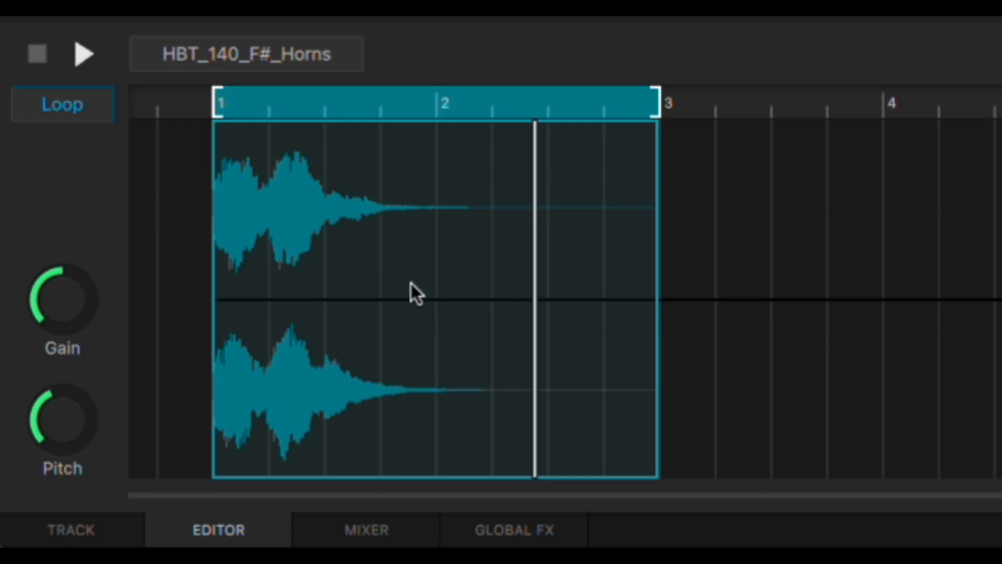
Step: Extend the HBT_140_F#_Horns loop to bar 5 and time-stretch its region to a little past the middle of bar 3
drag(654, 103, 1000, 102)
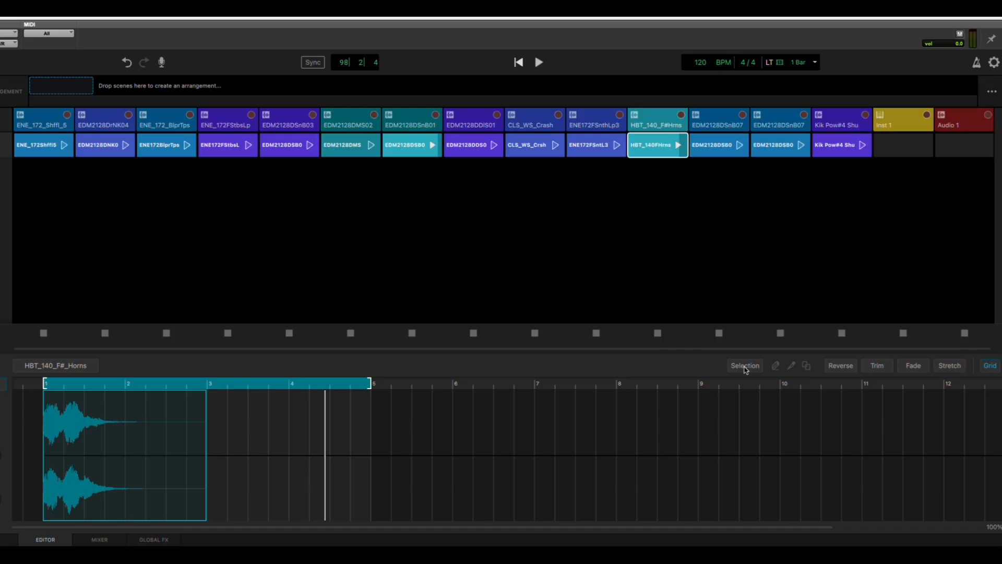
click(735, 367)
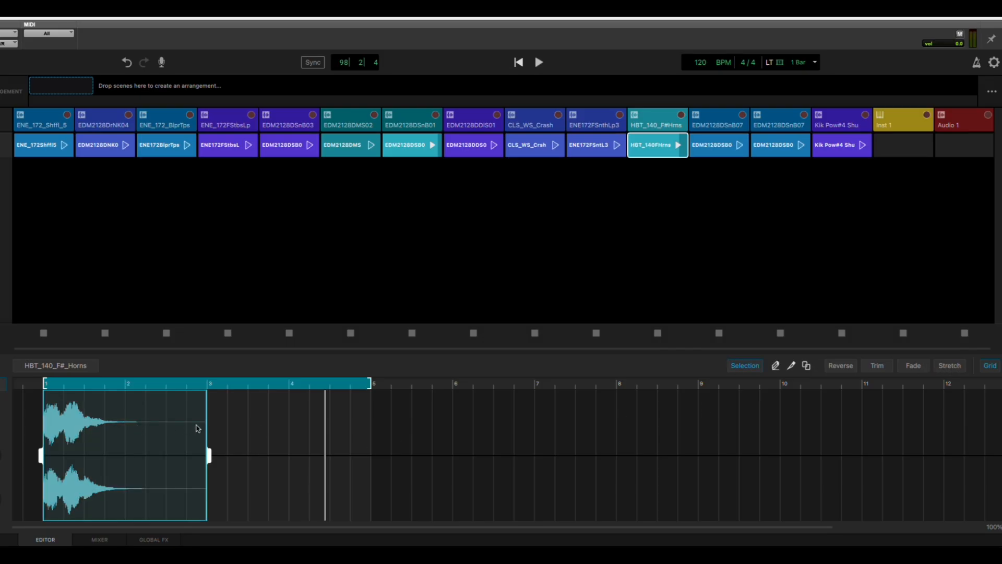
click(951, 367)
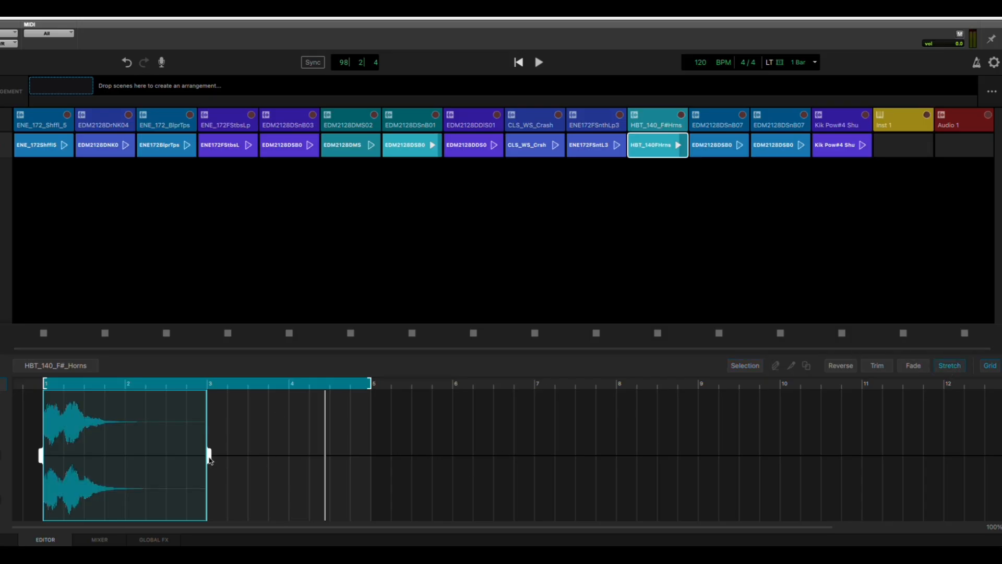
mouse_move(220, 460)
mouse_down()
mouse_move(249, 462)
mouse_move(208, 460)
mouse_up()
drag(209, 457, 260, 458)
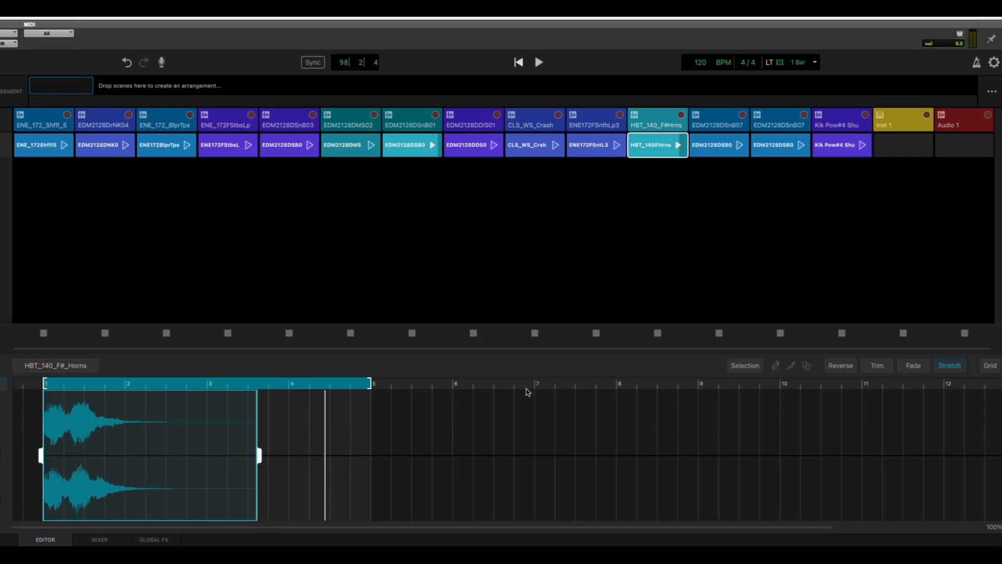
Step: Play the stretched HBT_140_F#_Horns clip from the start, and stop playback
click(518, 62)
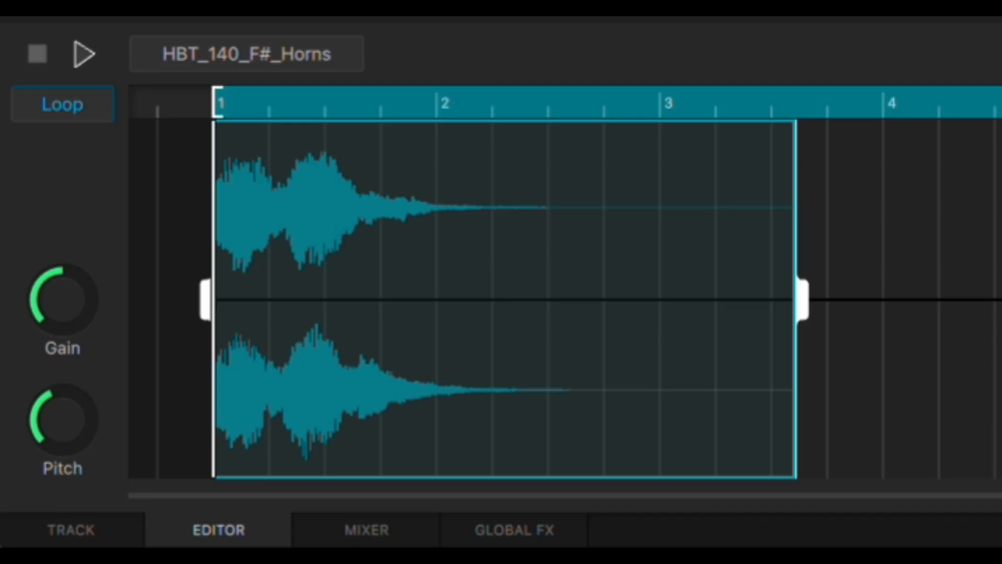
key(space)
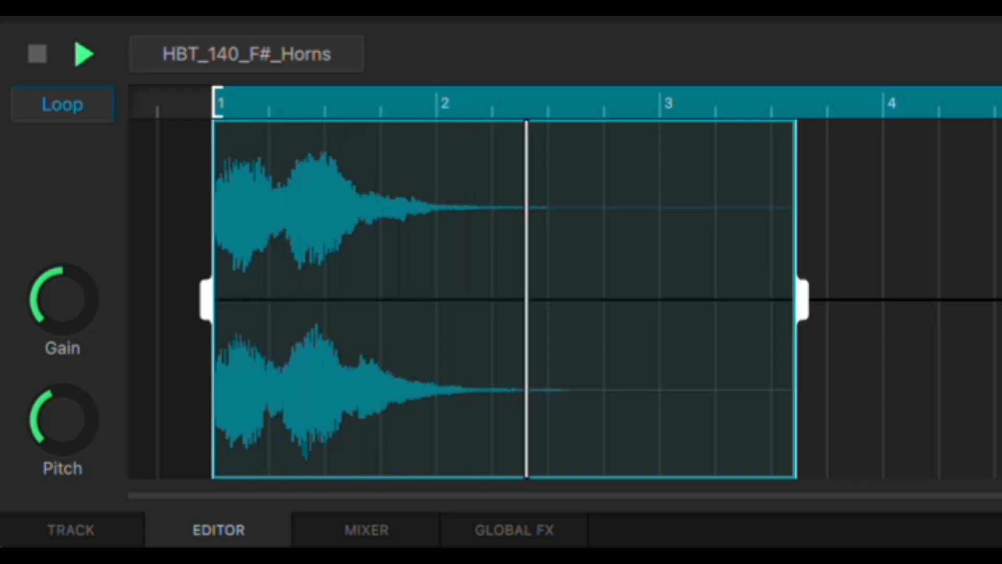
key(space)
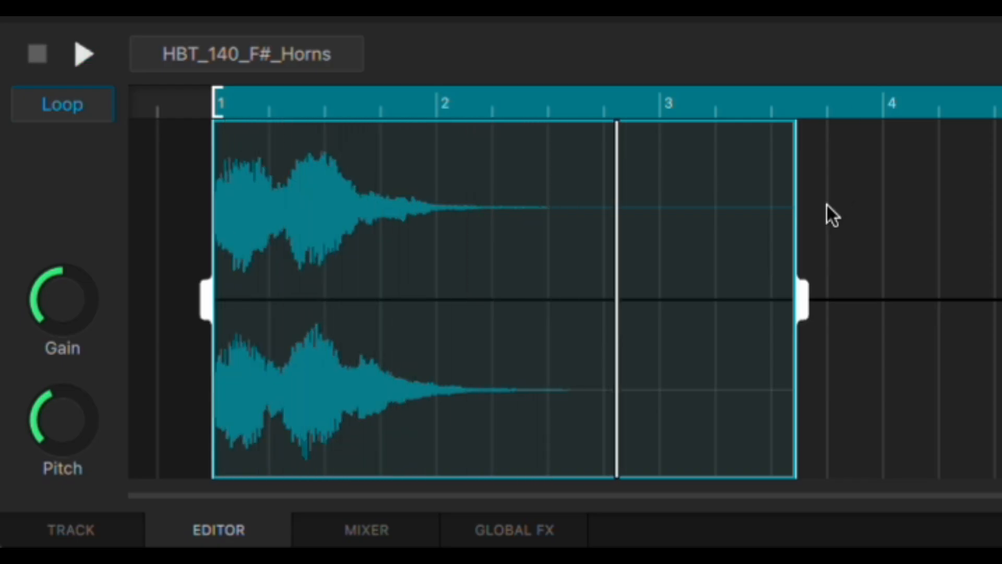
Step: Stretch the end of the horns region back to bar 3, and shorten its loop to bar 3
drag(798, 288, 662, 298)
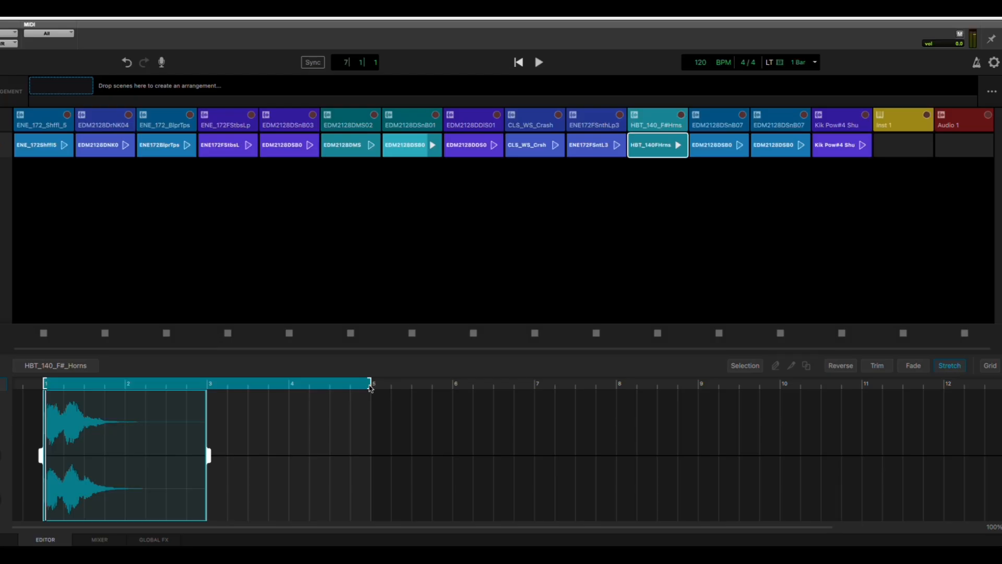
drag(370, 388, 207, 387)
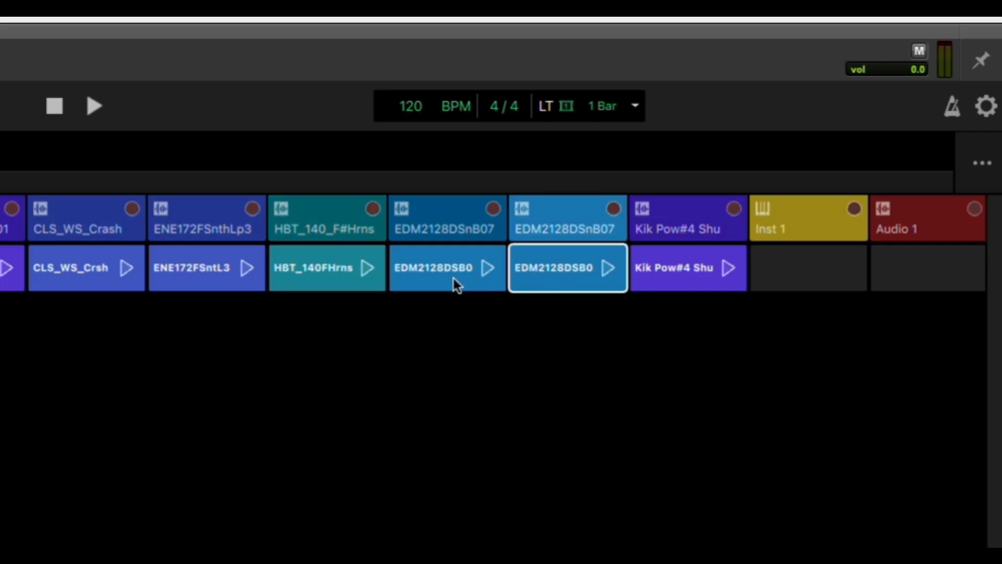
Step: Compare the two neighbouring EDM2128DSnB07 clips, play them together, and stop playback
click(453, 279)
click(566, 279)
click(441, 282)
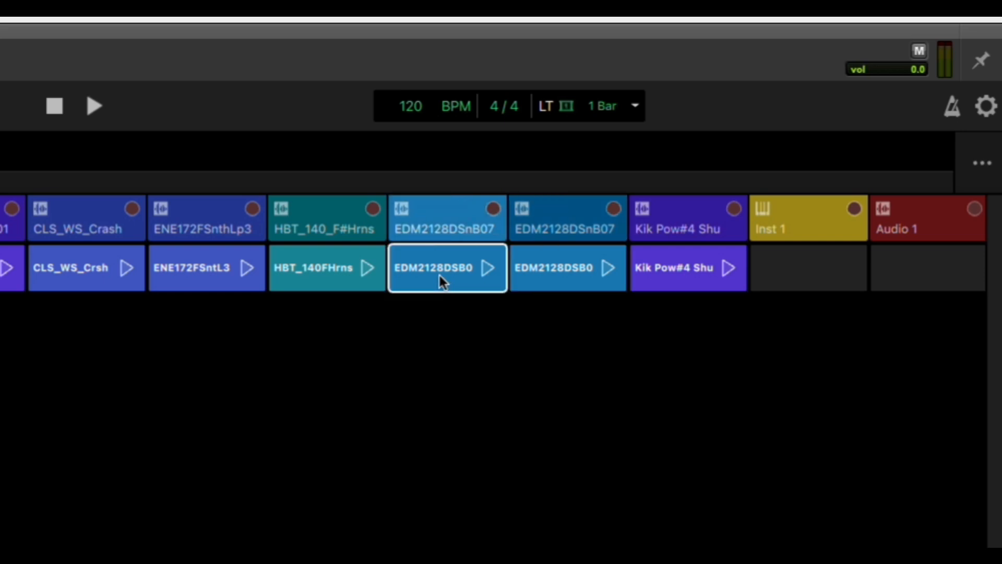
click(561, 275)
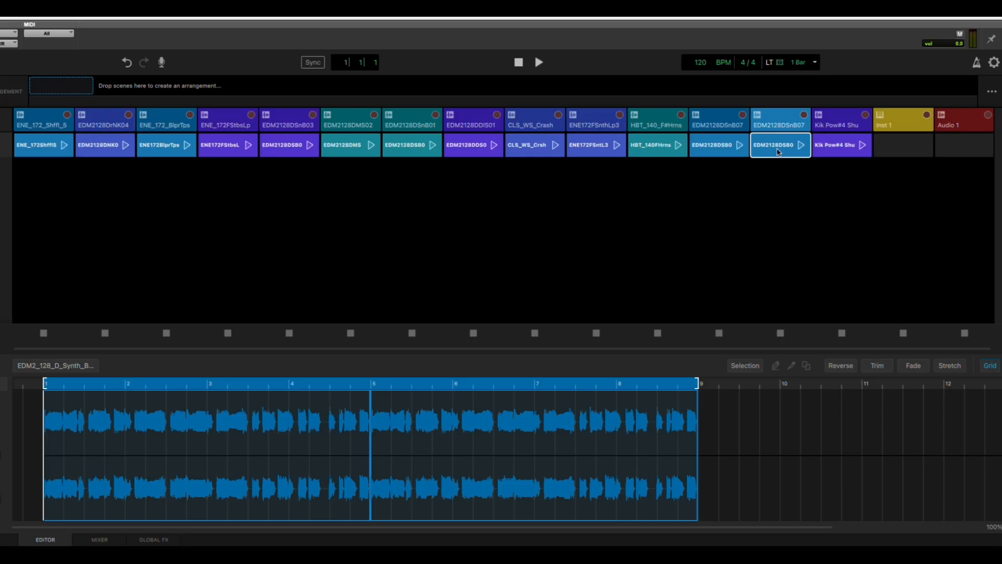
click(710, 151)
click(741, 147)
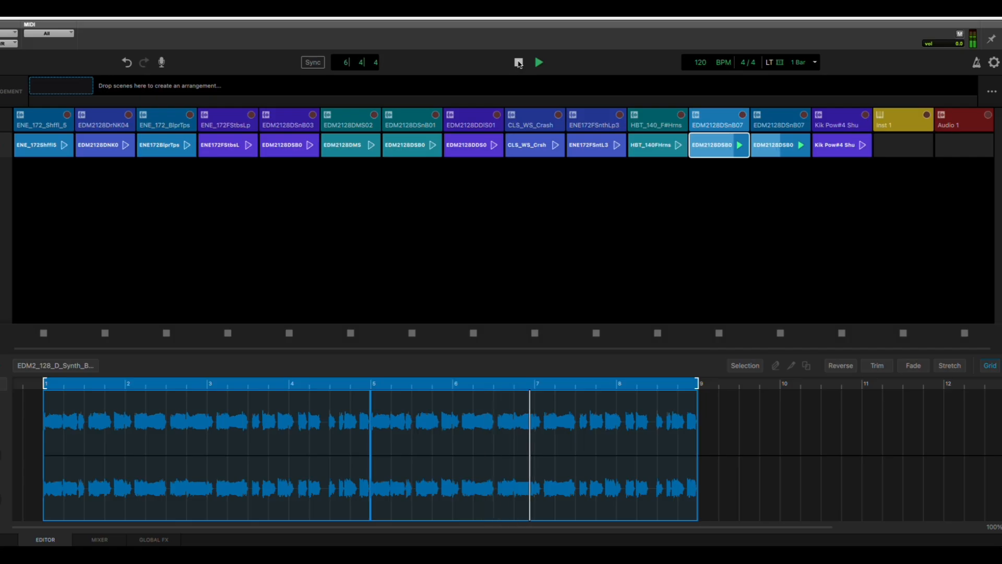
click(518, 63)
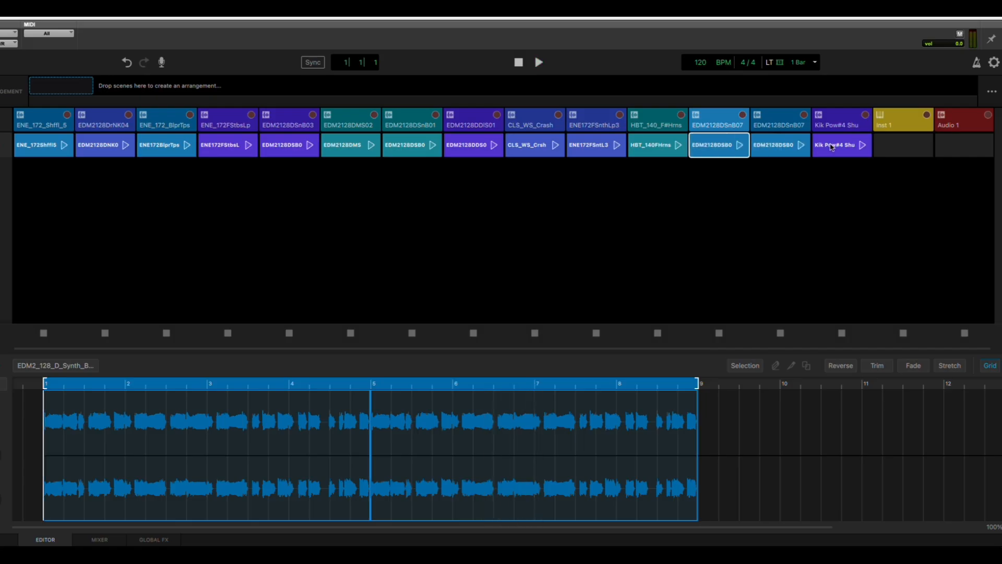
Step: Lower the pitch of the Kik Pow#4 Shu clip to below -7 semitones, and play the clip with the change
click(832, 147)
key(space)
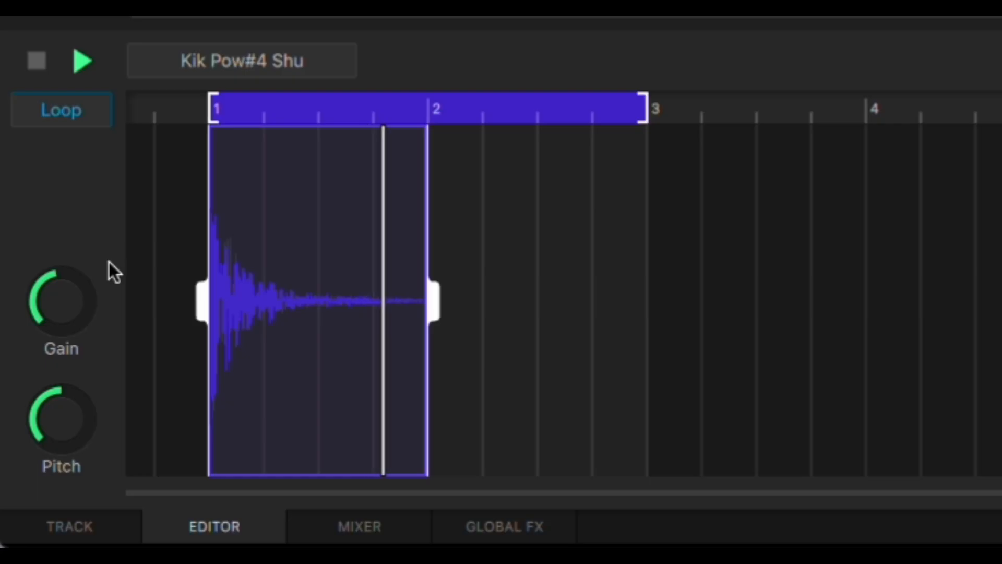
drag(51, 399, 41, 428)
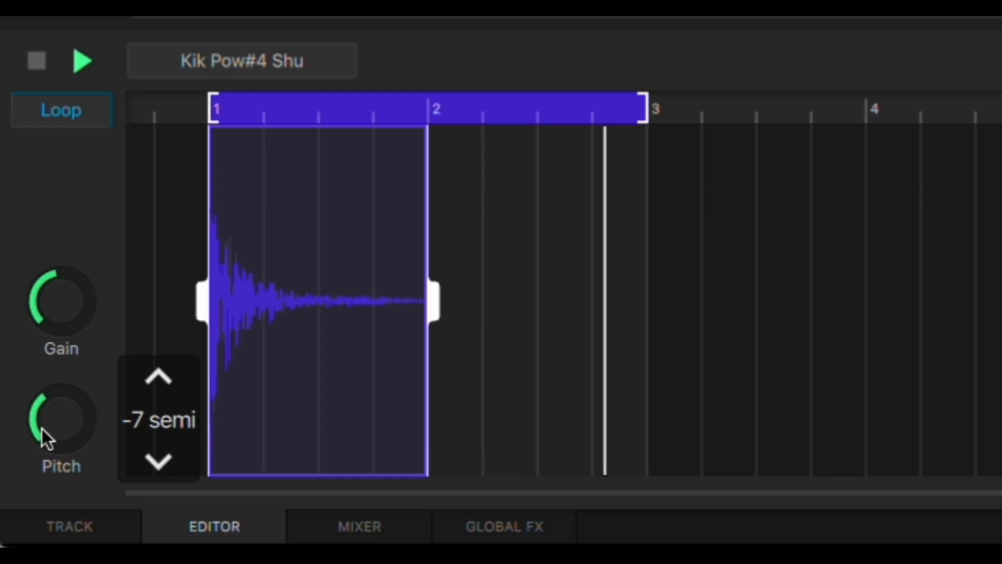
click(38, 62)
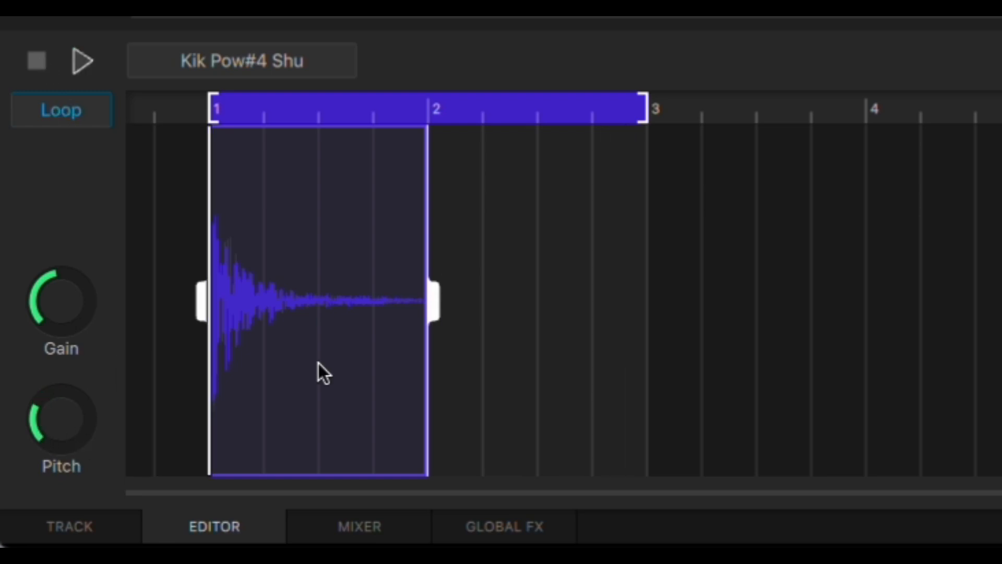
click(75, 63)
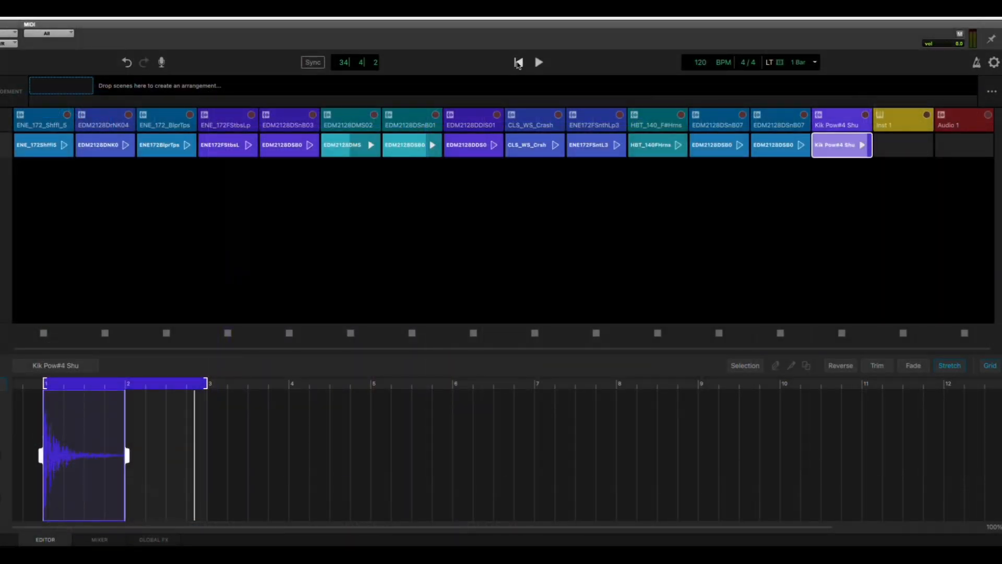
click(518, 63)
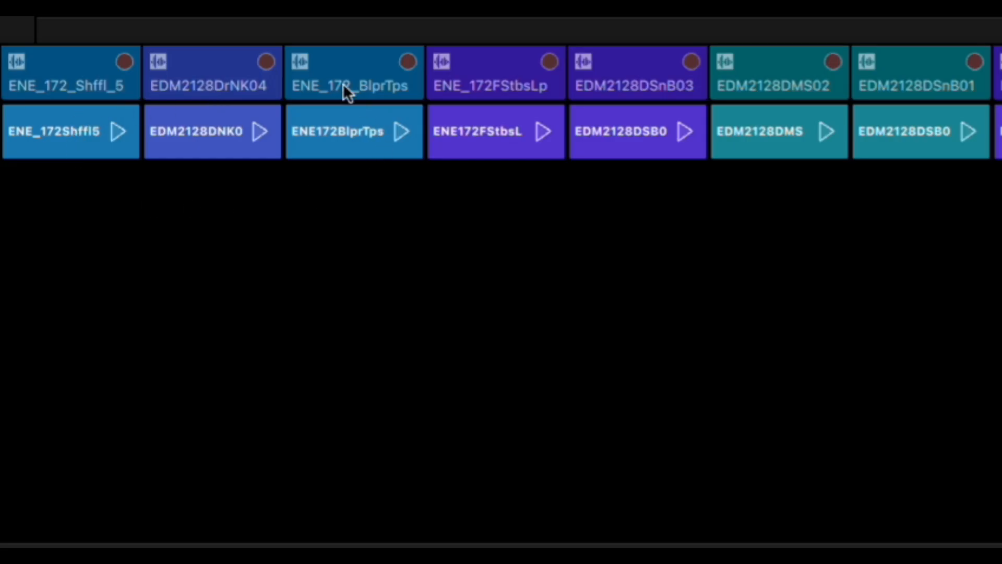
Step: Load the PlayCell instrument on the Inst 1 track and choose its Ensemble Strings preset
scroll(371, 95, right, 10)
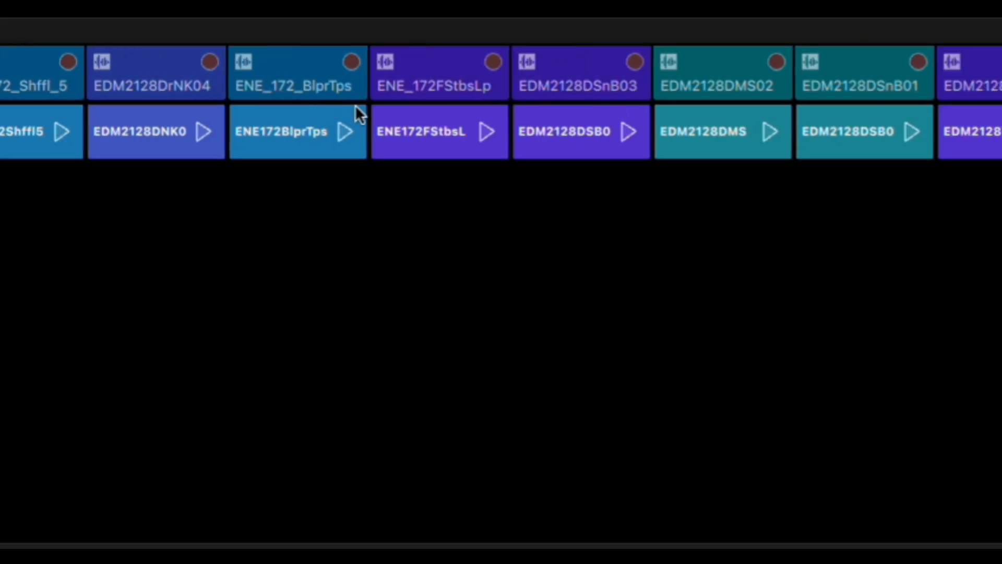
scroll(337, 80, right, 13)
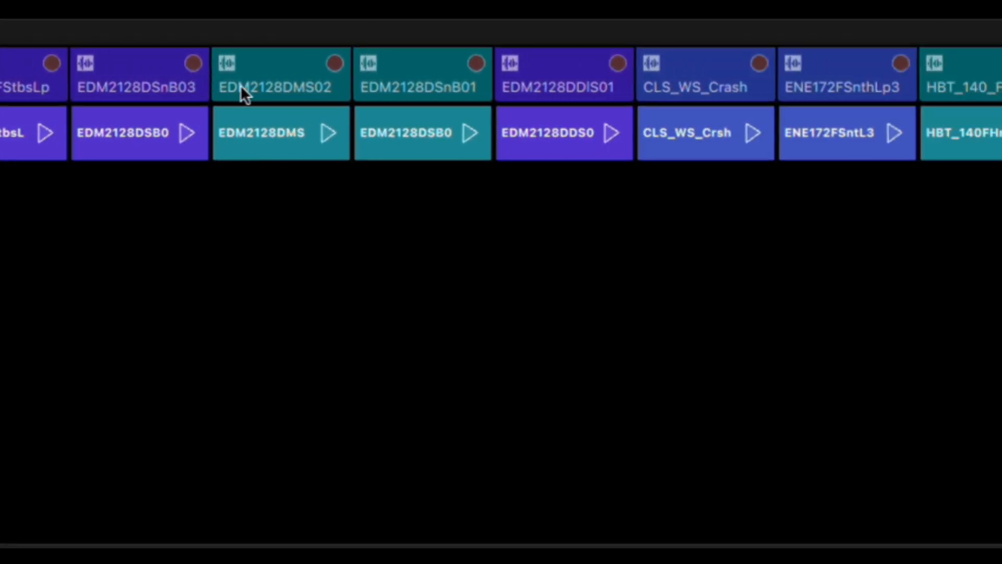
scroll(134, 110, right, 13)
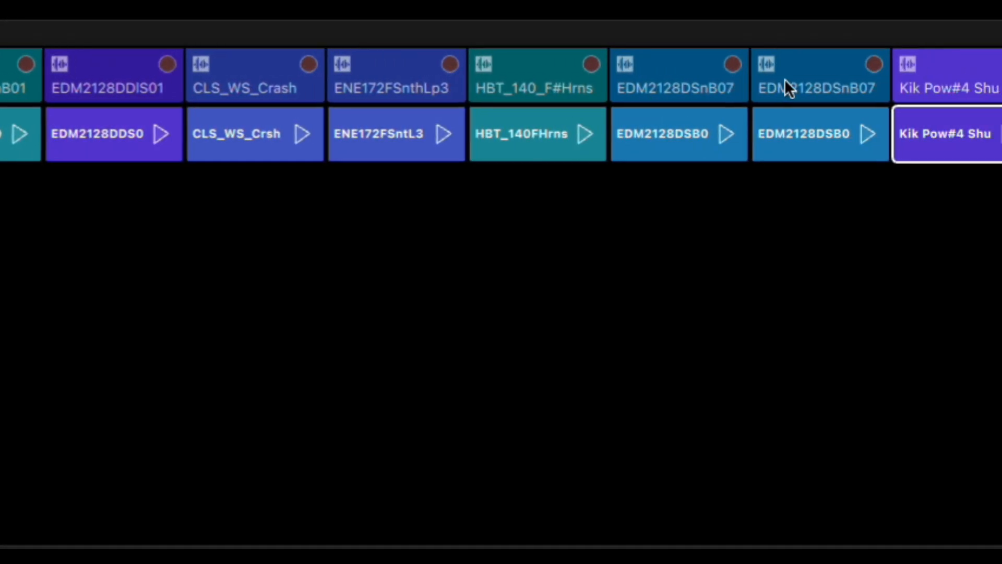
click(761, 78)
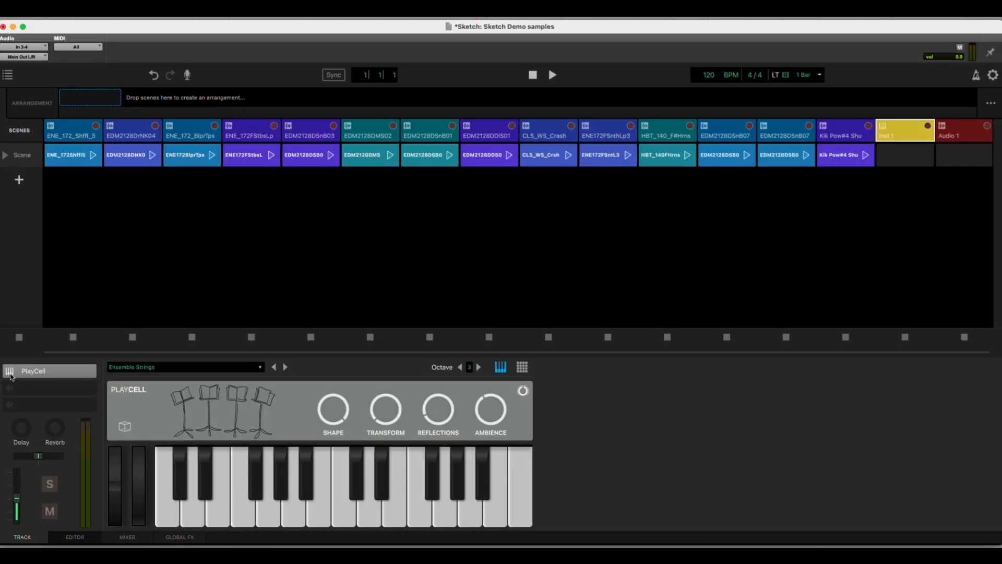
click(11, 373)
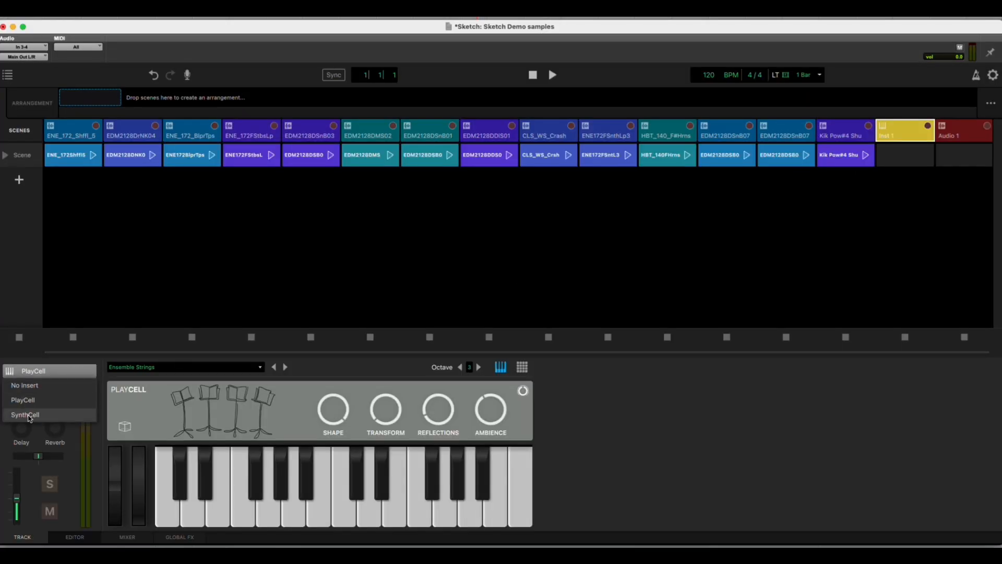
click(25, 400)
click(223, 369)
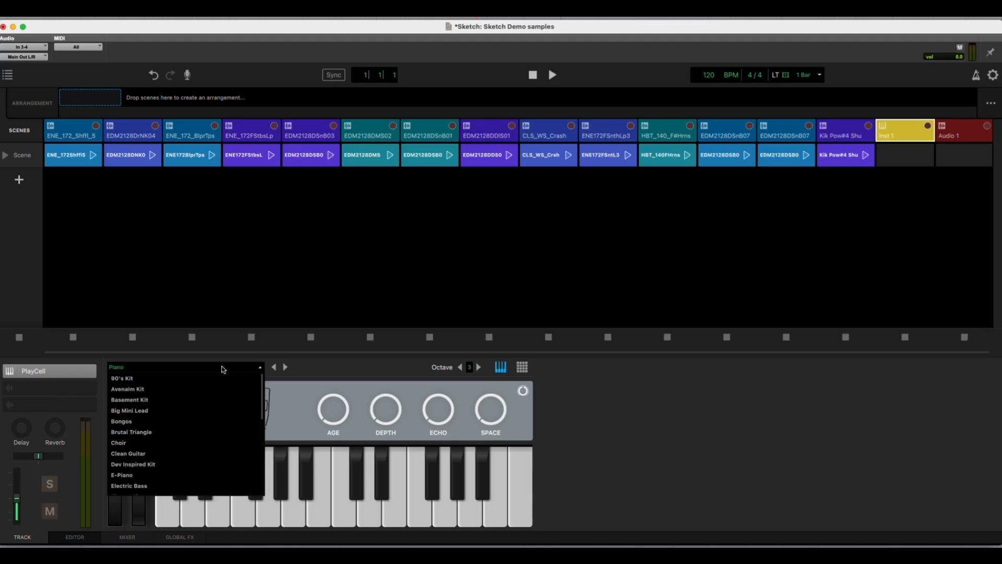
scroll(167, 442, down, 5)
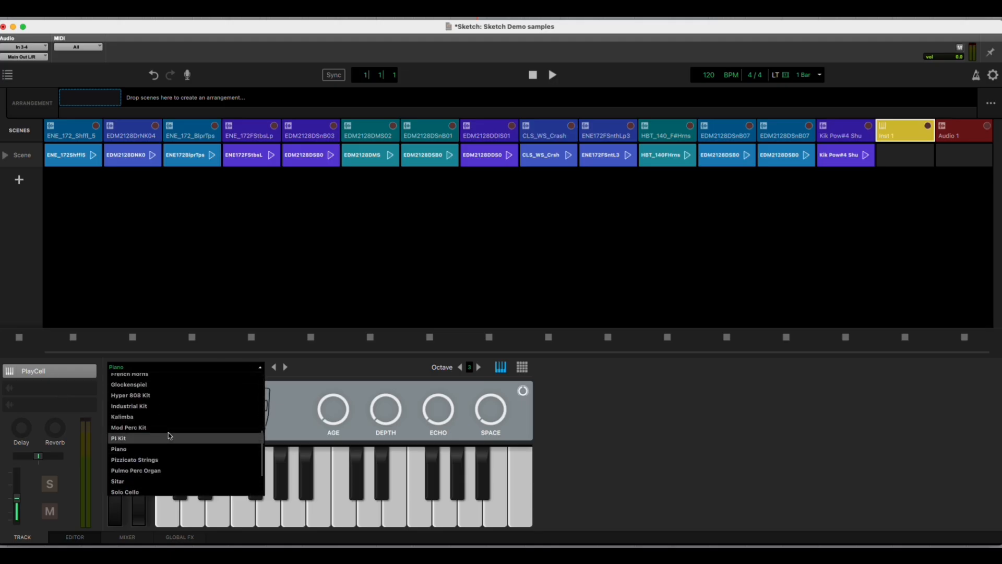
scroll(168, 436, up, 3)
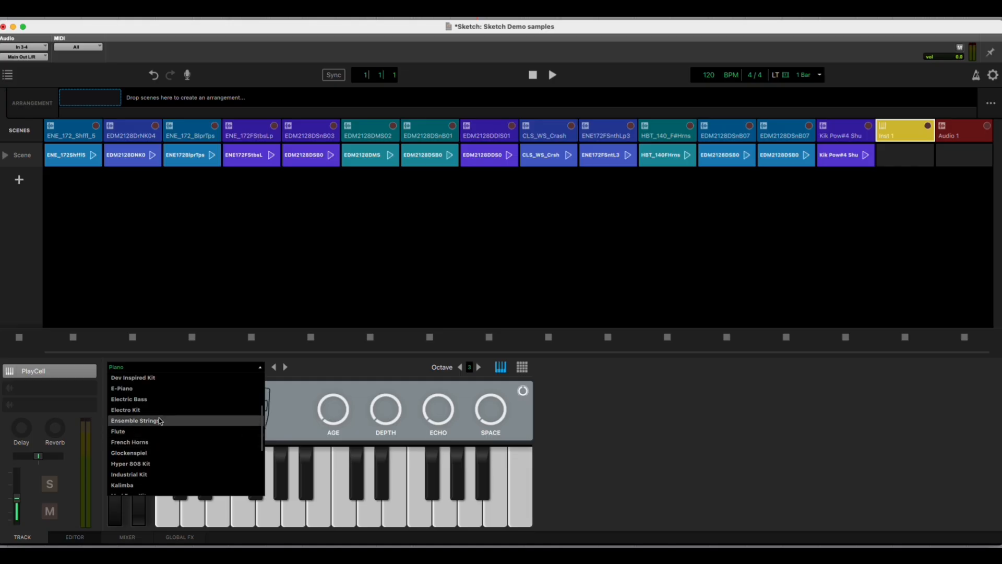
click(161, 421)
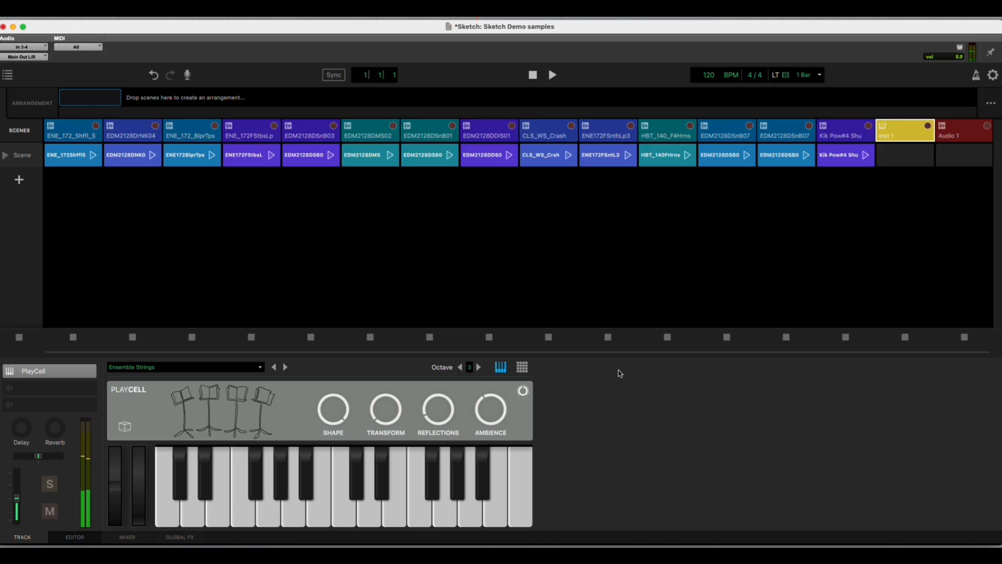
Step: Record-enable the Inst 1 track and record a MIDI clip into its empty slot over the EDM2128DMS clip
click(390, 156)
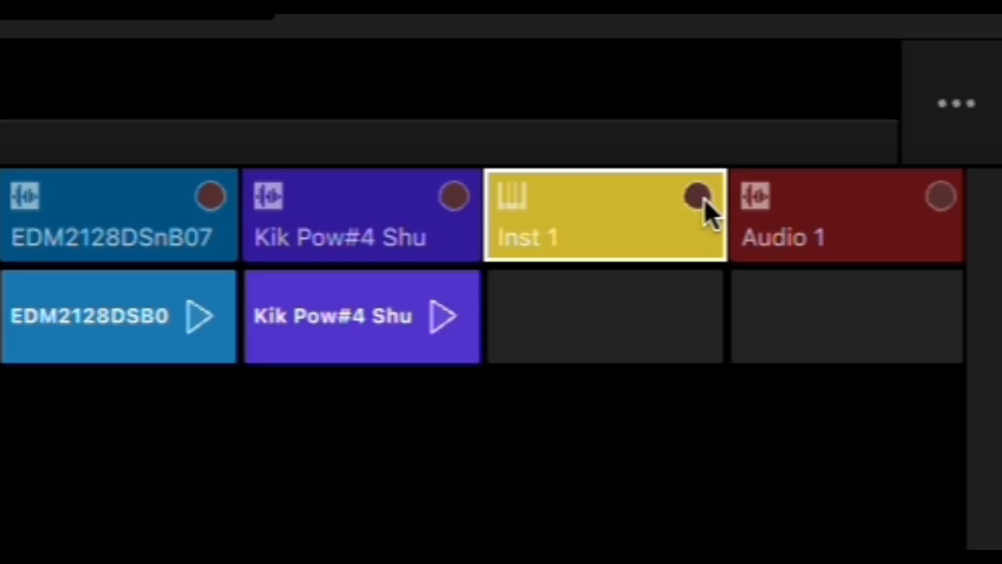
click(699, 197)
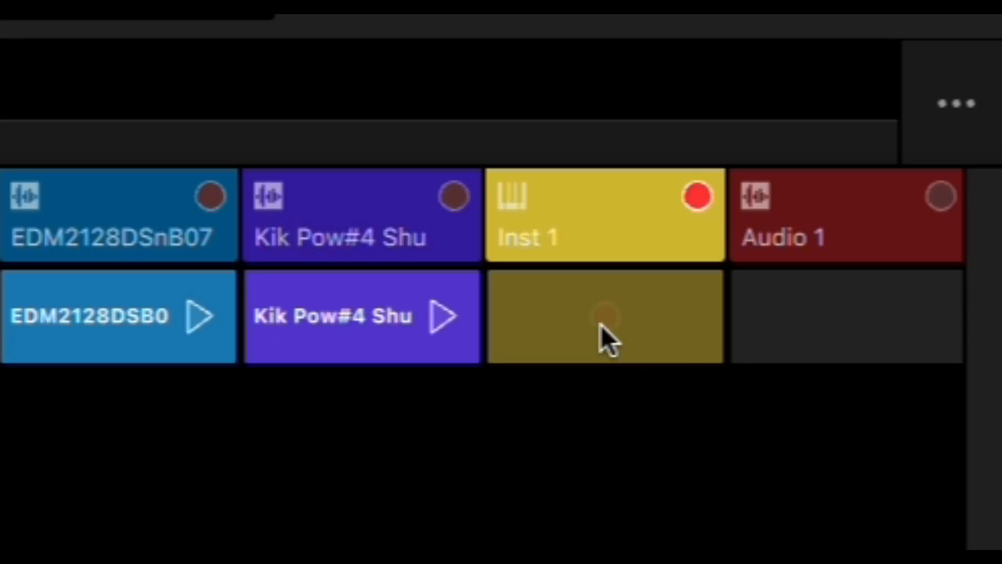
click(602, 324)
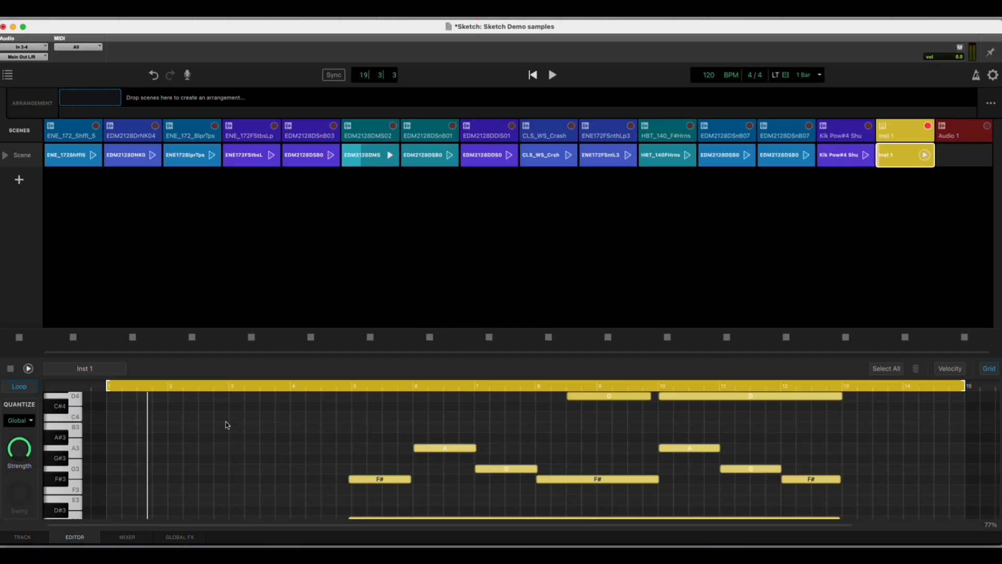
Step: Select all the recorded notes in the Inst 1 clip and move them to start at bar 1
scroll(130, 406, left, 1)
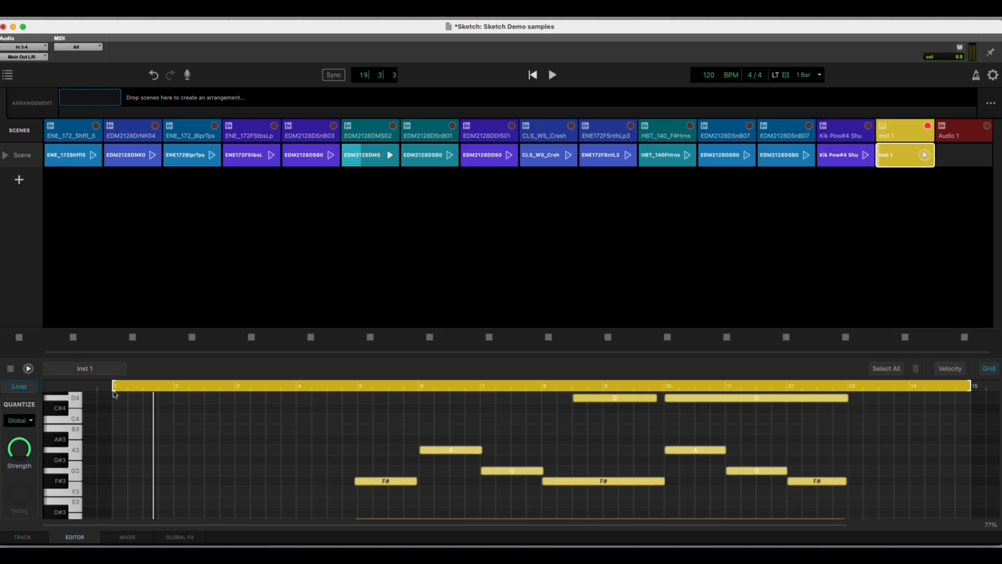
drag(854, 398, 390, 516)
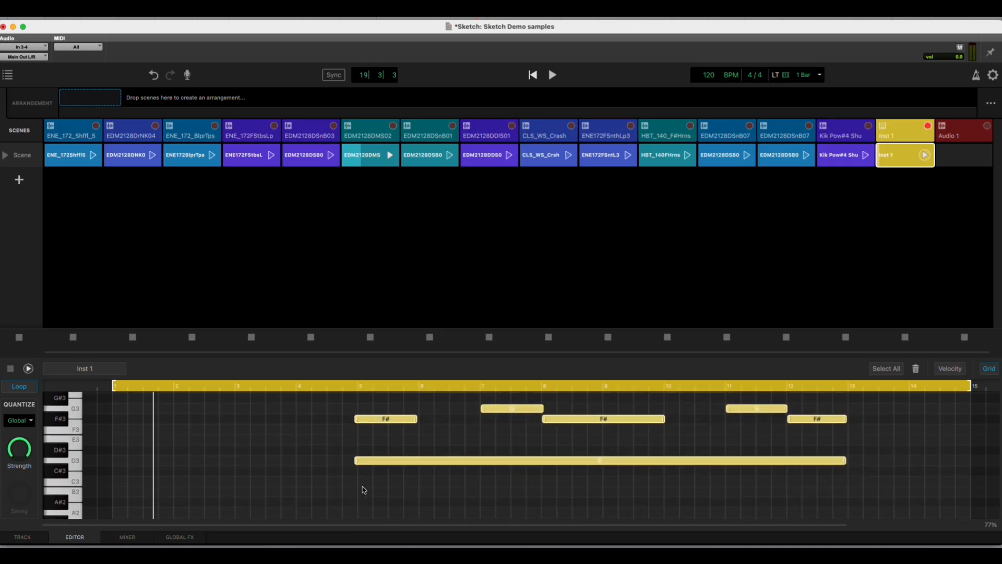
drag(374, 463, 115, 462)
scroll(597, 450, up, 5)
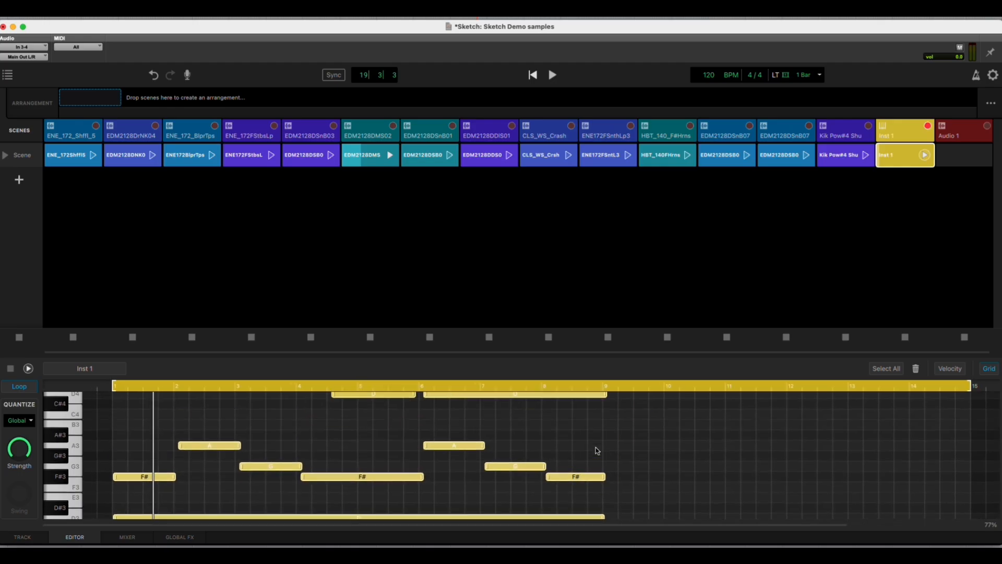
Step: Delete the second D4 note in the Inst 1 clip and lengthen the first D4 note to about bar 9
click(516, 409)
key(Delete)
click(413, 408)
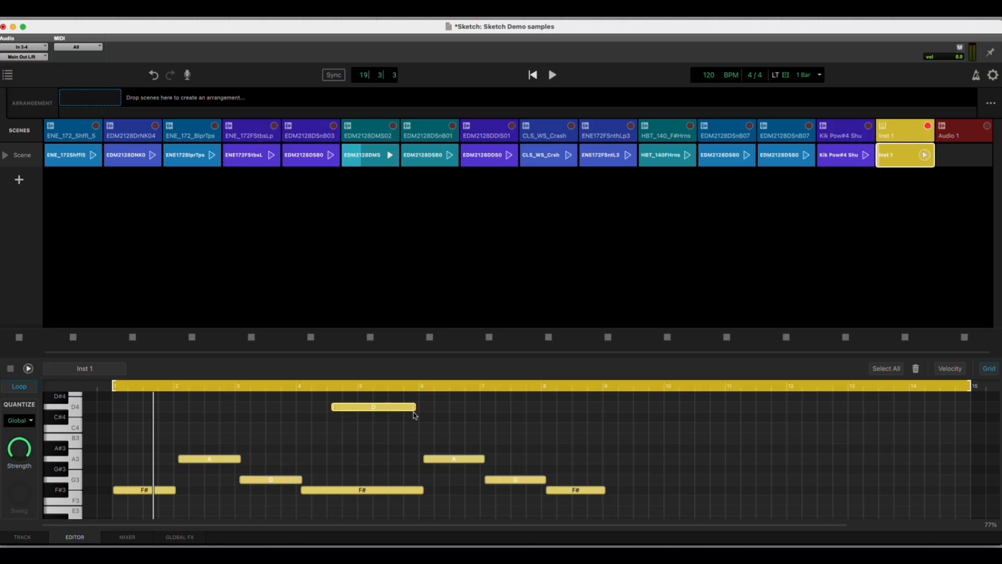
drag(416, 412, 635, 412)
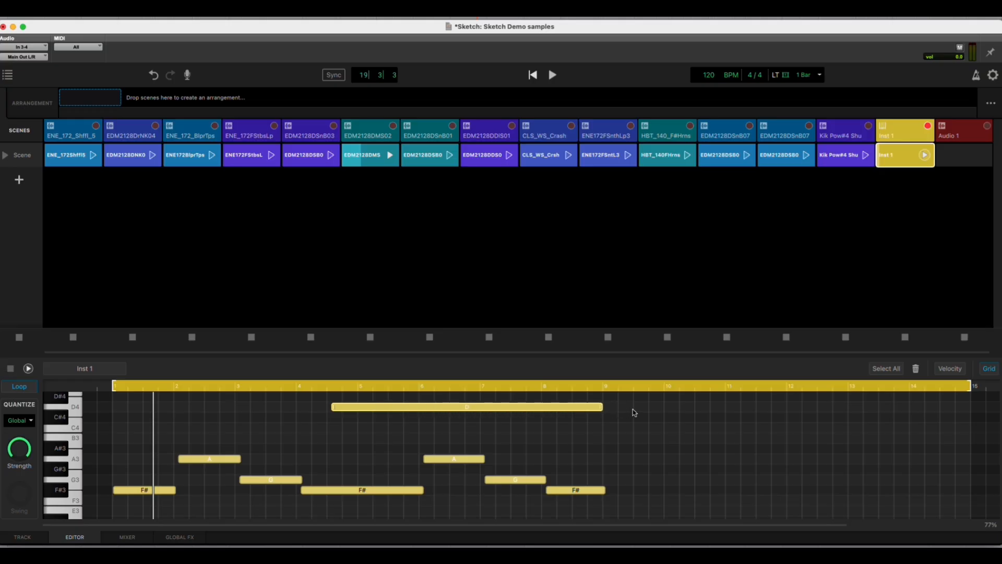
Step: Quantize all the notes in the Inst 1 clip to 1/8 notes
scroll(634, 412, down, 2)
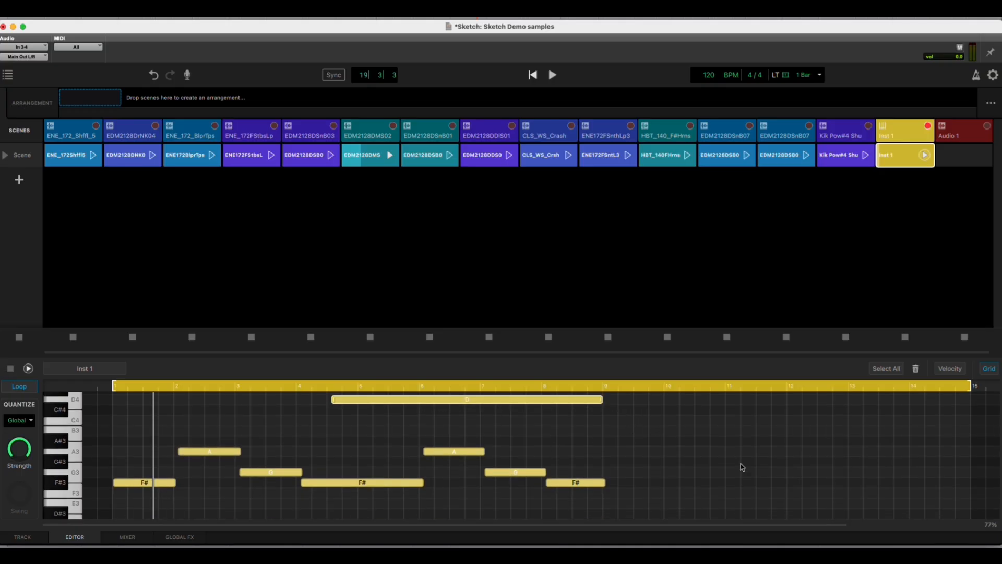
click(887, 368)
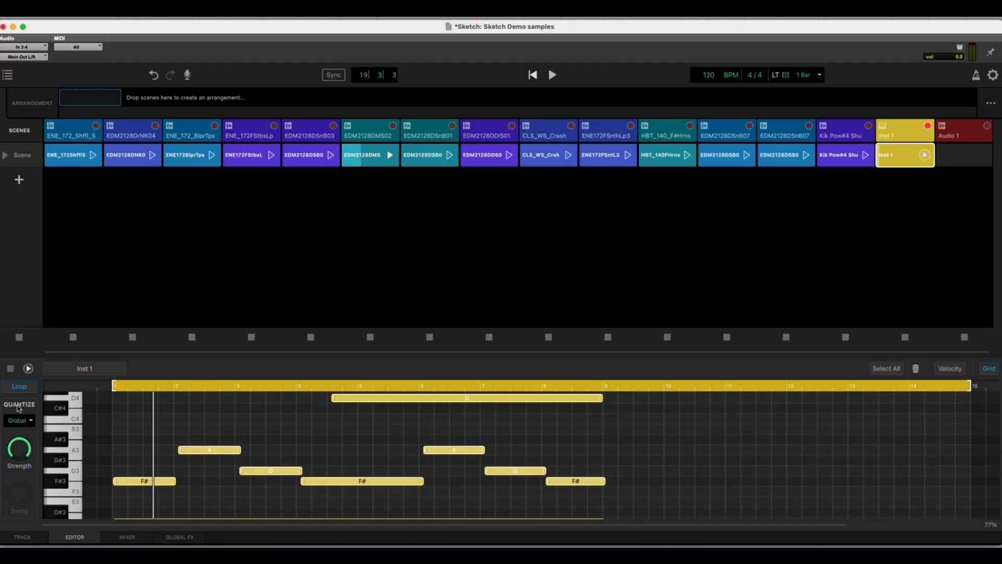
click(23, 422)
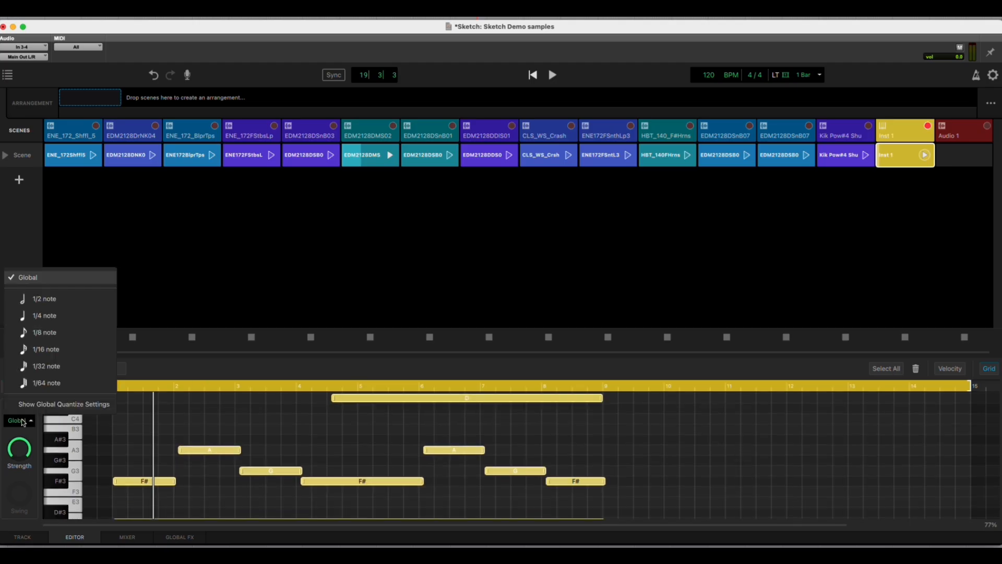
click(44, 333)
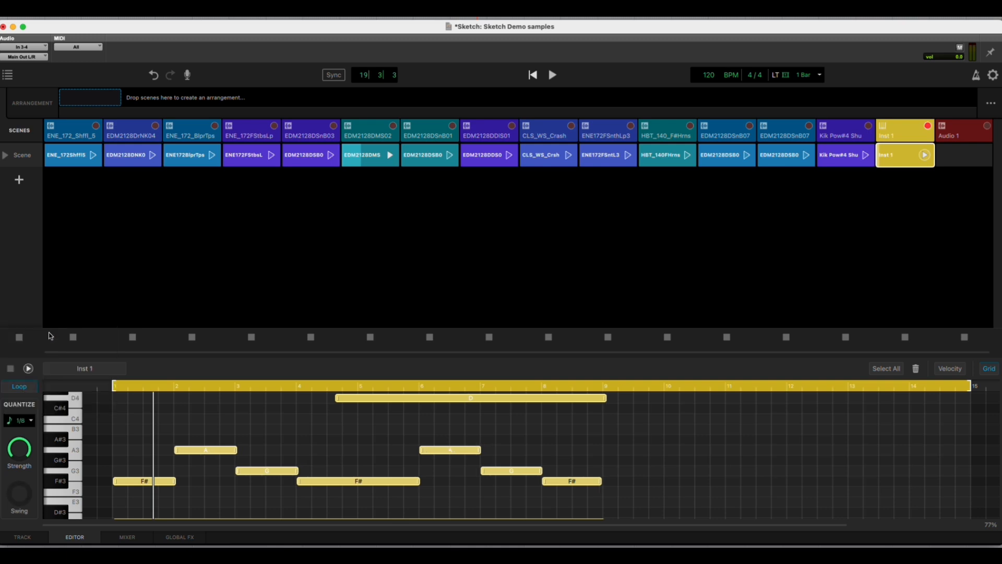
click(677, 470)
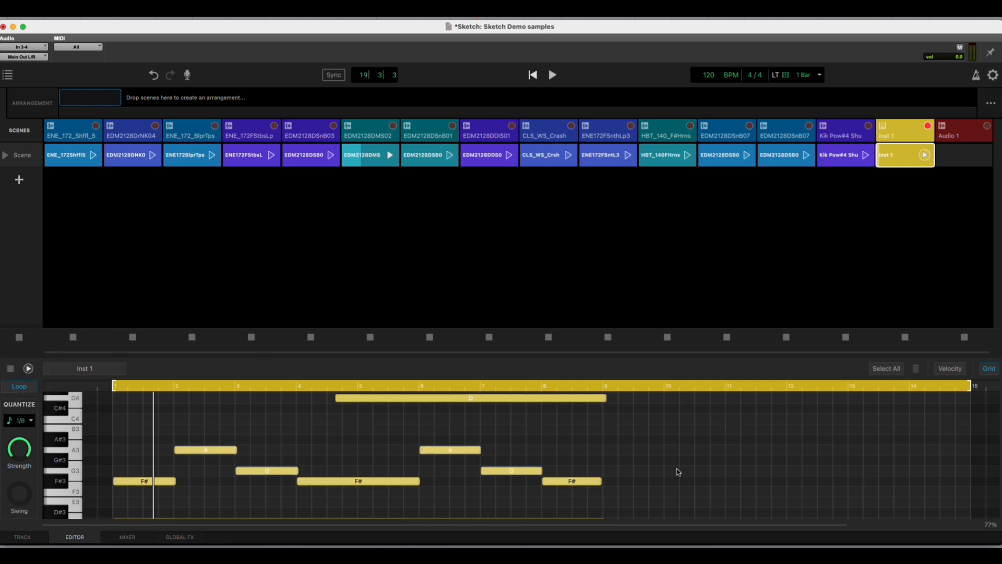
Step: Extend the start of the long D4 note back to bar 4 and play the Inst 1 clip to check it
click(337, 400)
scroll(359, 474, up, 3)
scroll(359, 474, down, 3)
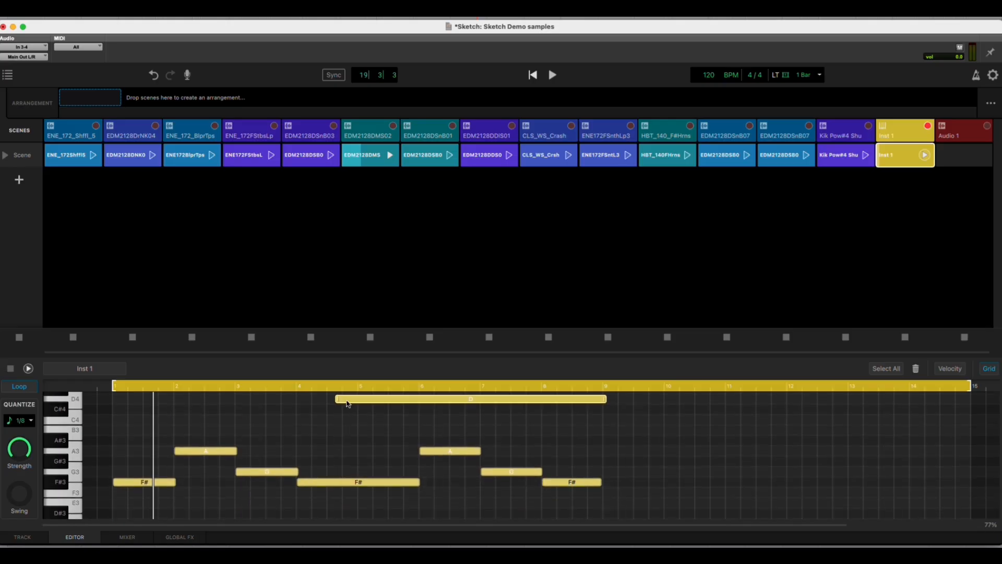
drag(339, 402, 298, 403)
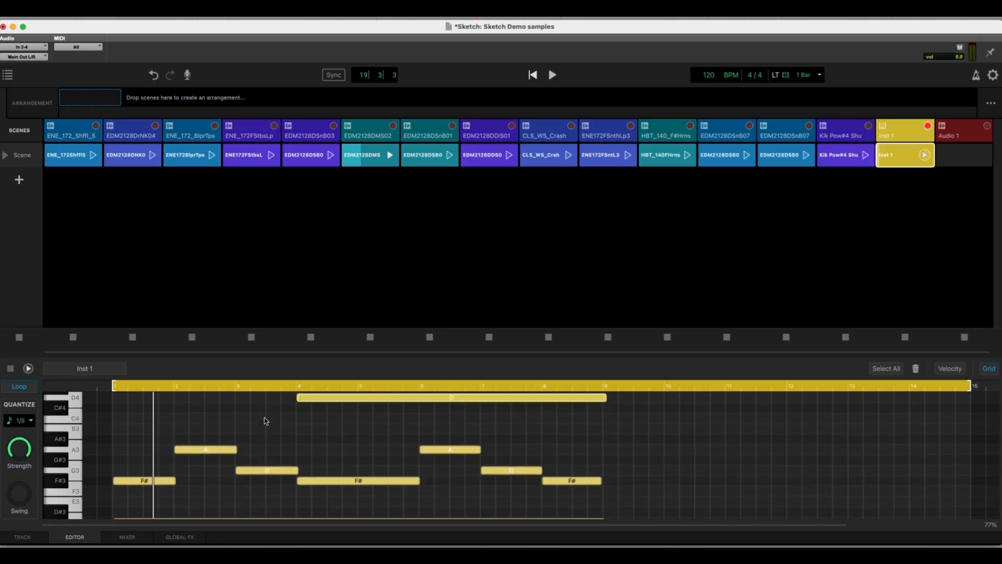
click(926, 156)
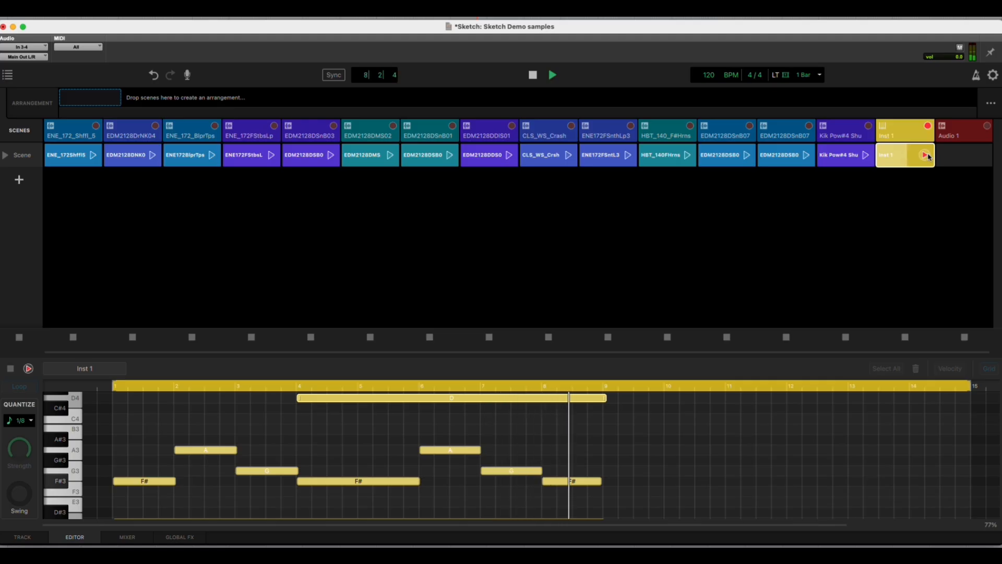
click(532, 76)
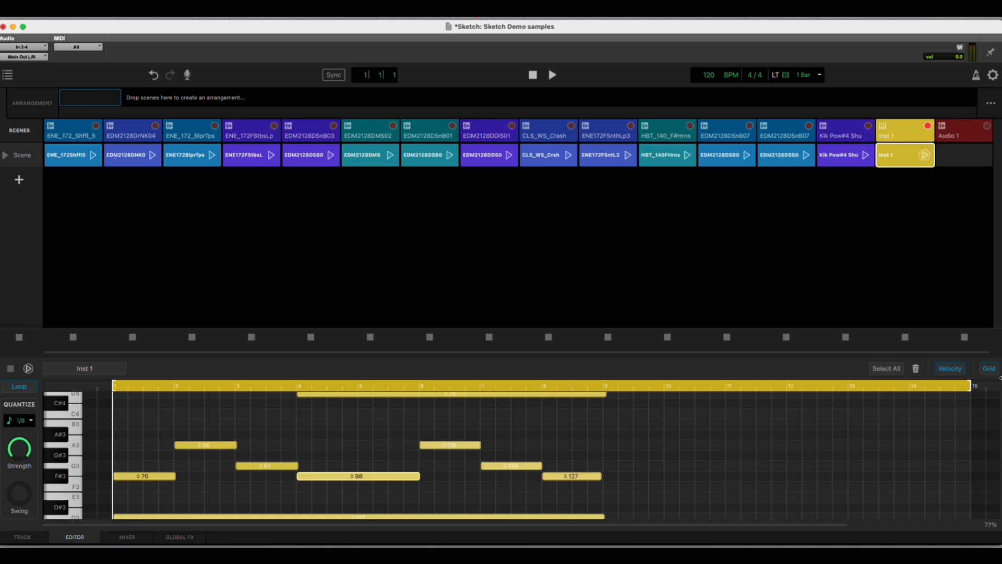
Step: Shorten the Inst 1 clip's loop to end at bar 9 and disarm recording on the Inst 1 track
drag(972, 388, 501, 401)
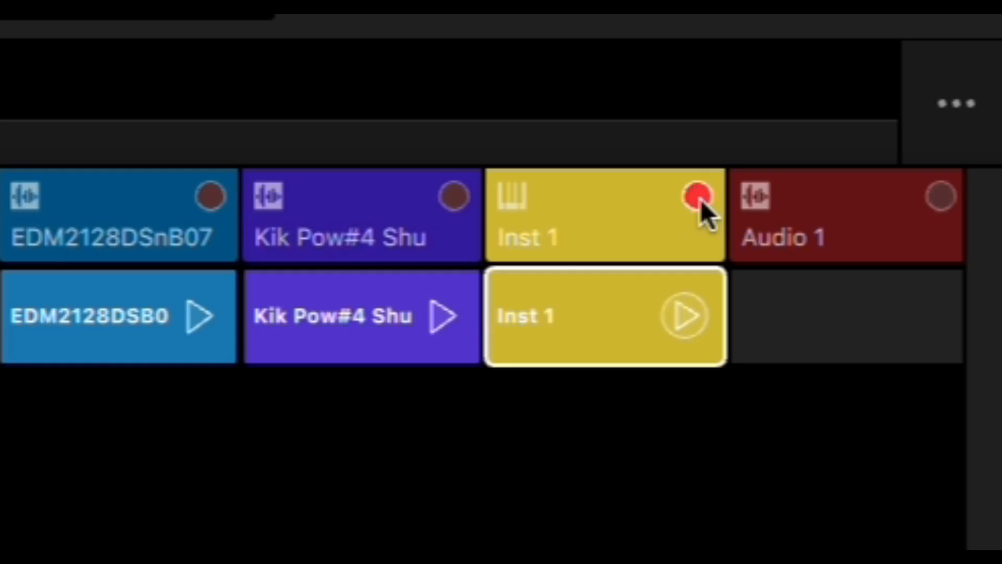
click(700, 198)
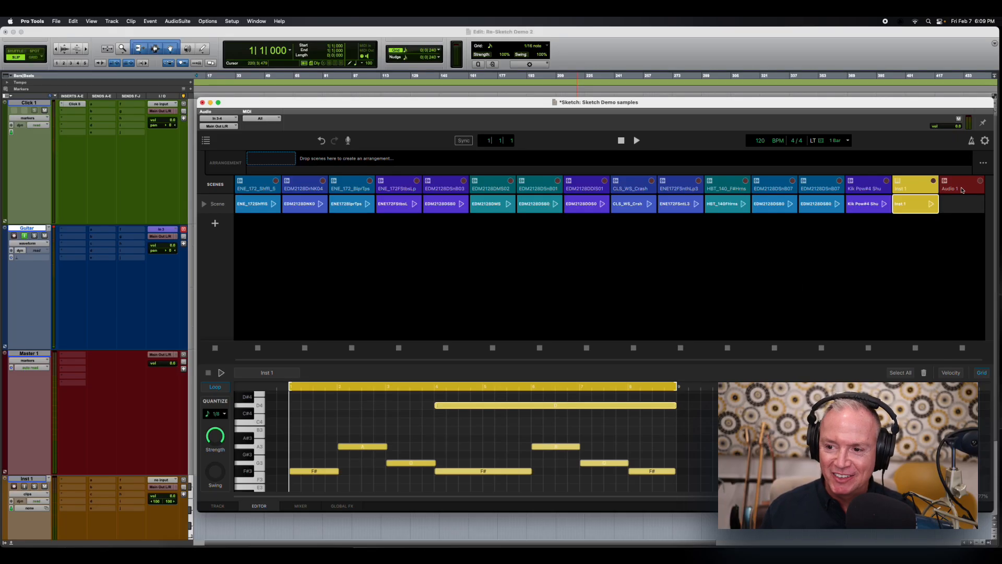
Step: Record-enable the Audio 1 track and choose In 3-4 (Stereo) as the audio input
click(961, 190)
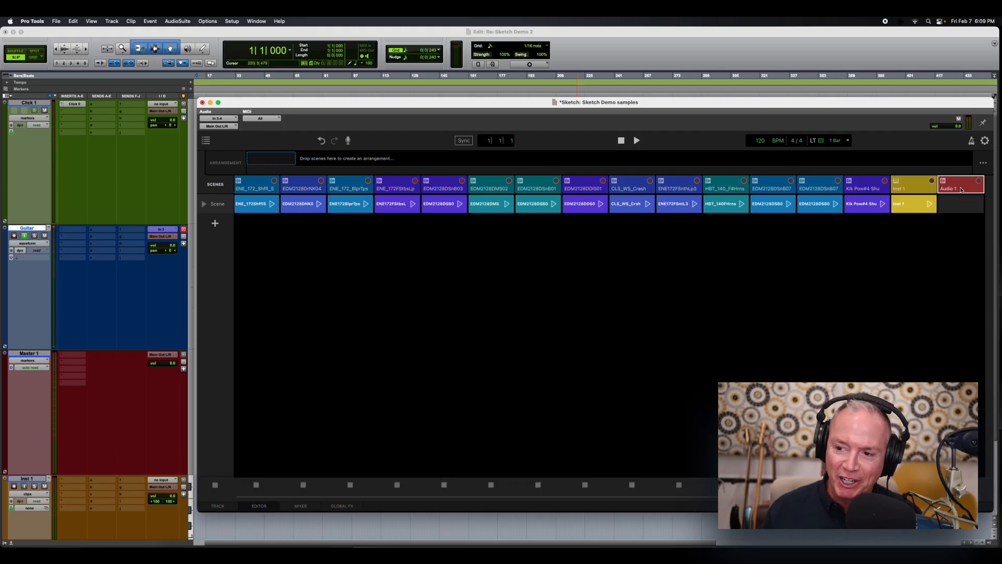
click(980, 182)
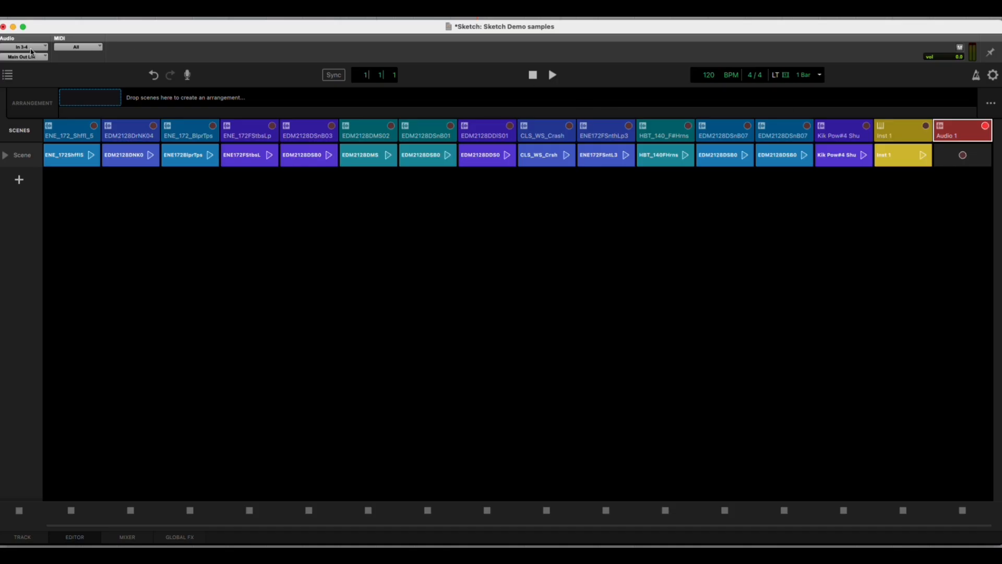
click(23, 51)
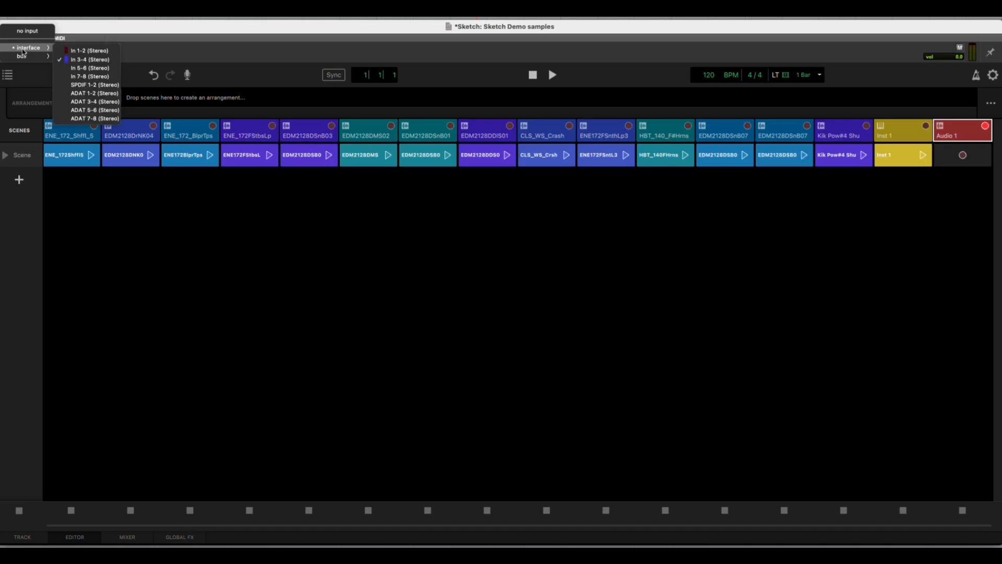
click(88, 60)
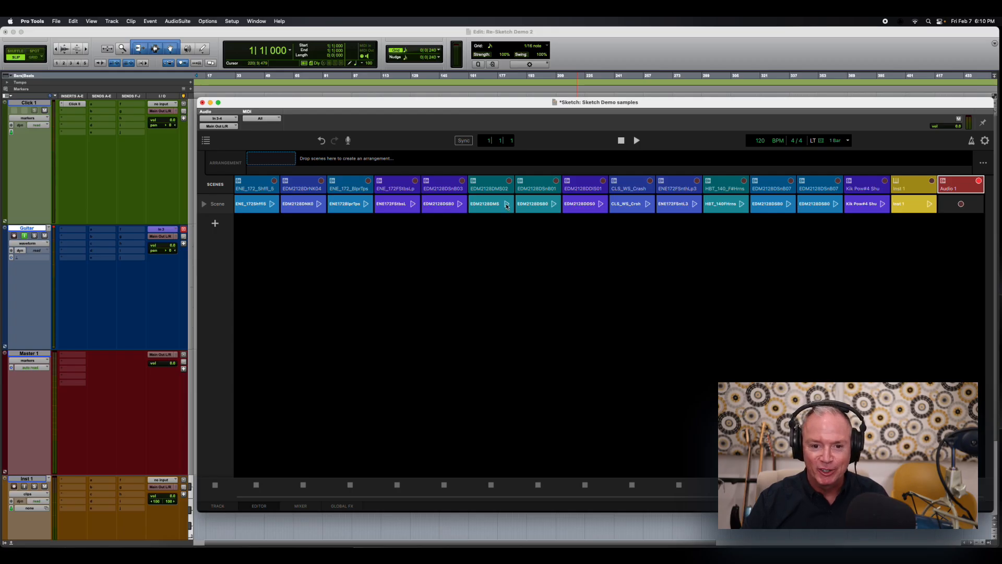
Step: Launch the ENE172BlprTps and EDM2128DMS clips and record an audio clip over them into the empty Audio 1 slot
click(359, 205)
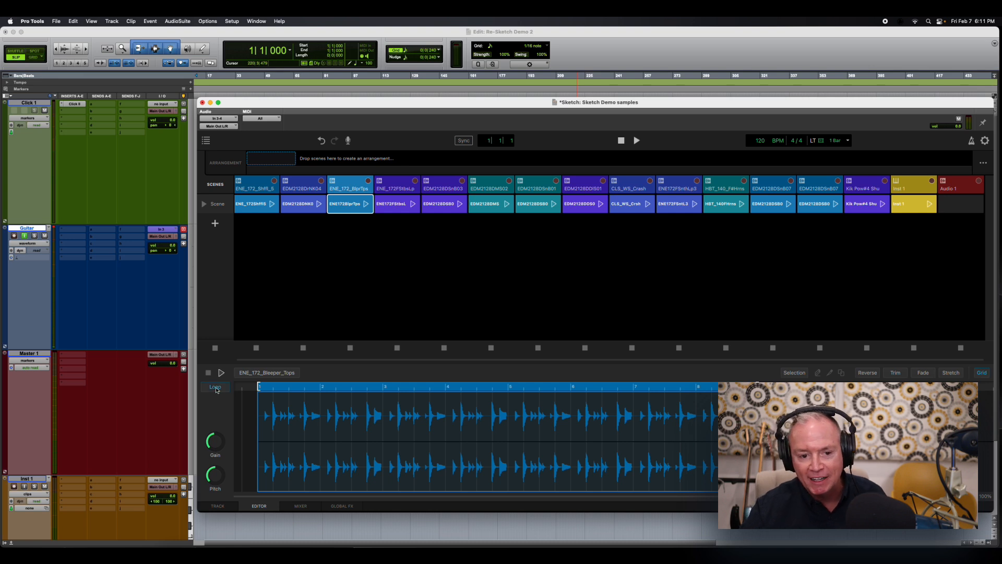
click(366, 205)
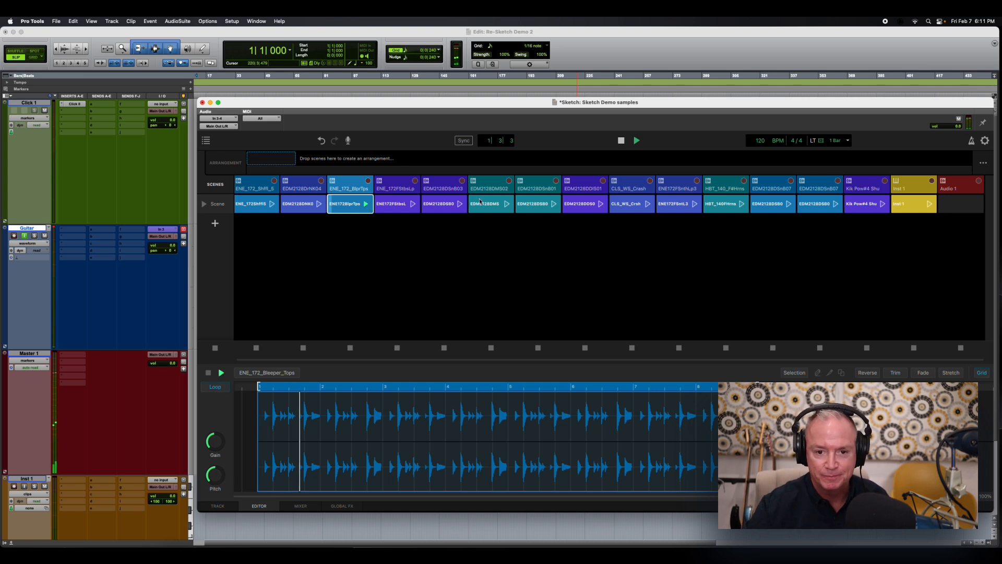
click(507, 204)
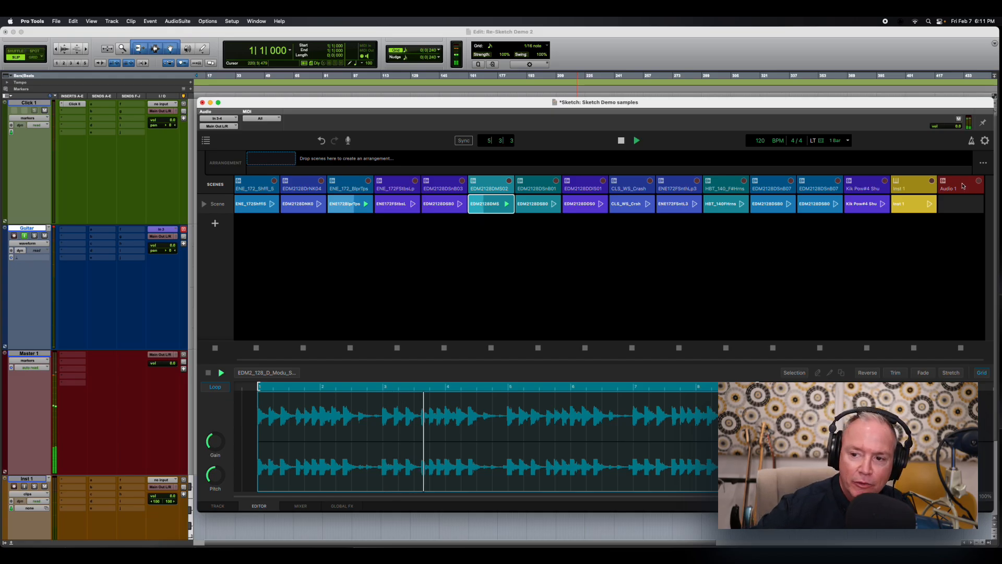
click(963, 186)
click(979, 181)
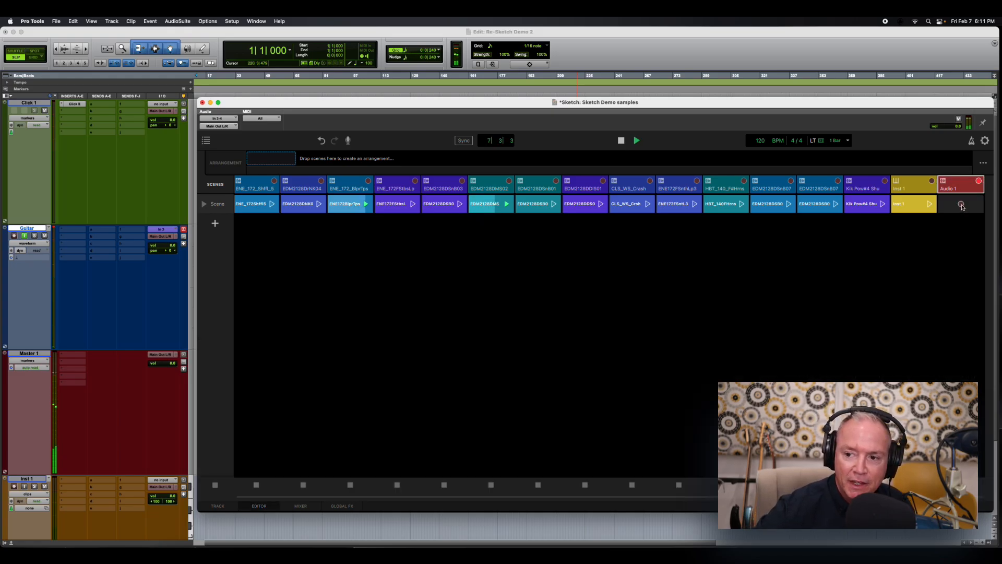
click(962, 204)
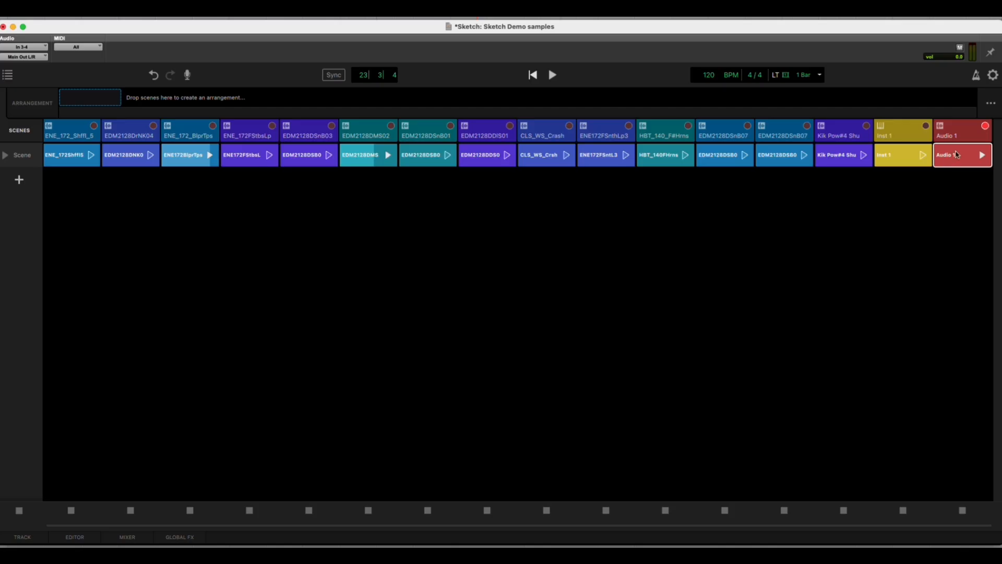
Step: Set the Audio 1 clip's loop range from bar 3 to about bar 13.7 and lower the clip's gain during playback
double_click(953, 153)
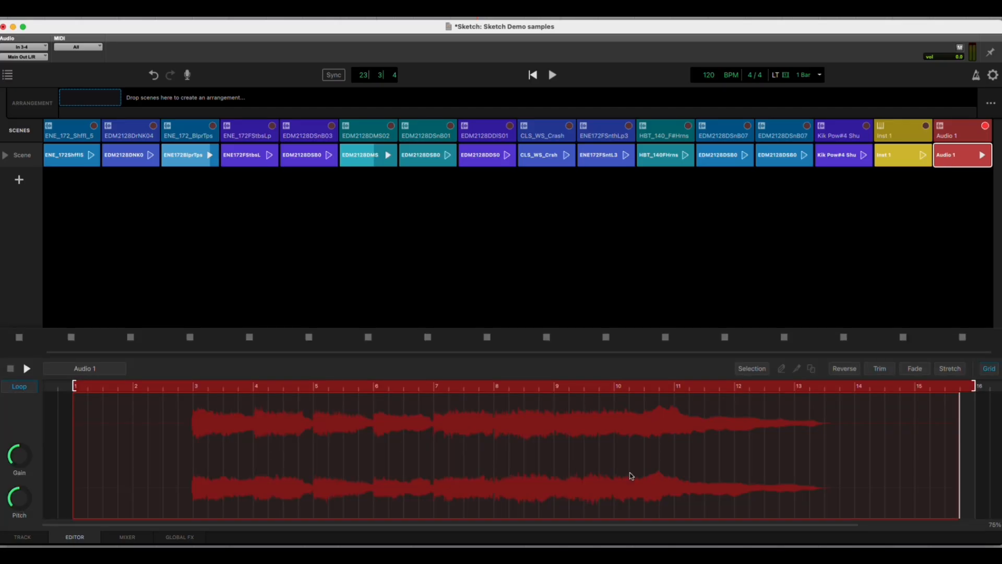
click(753, 369)
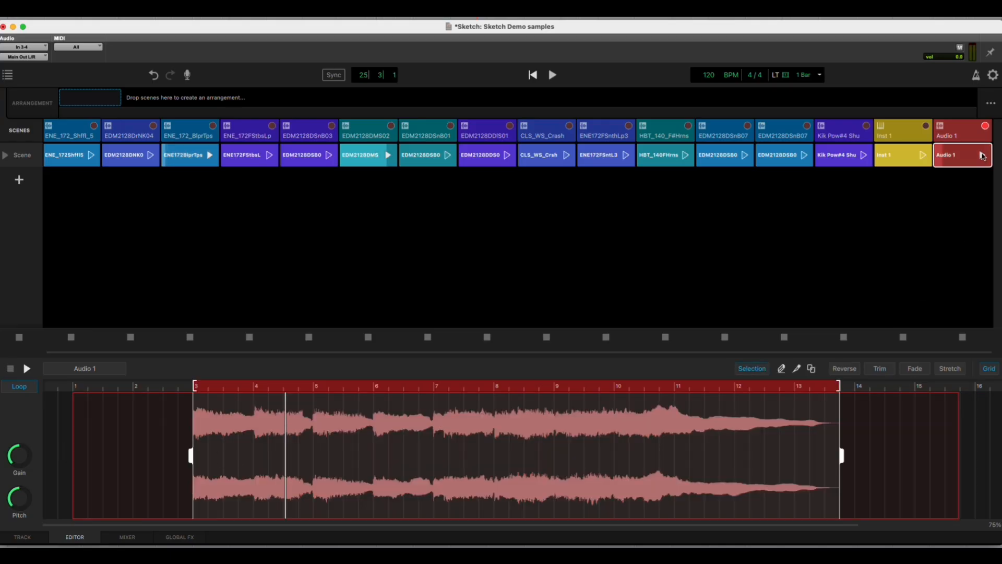
click(982, 155)
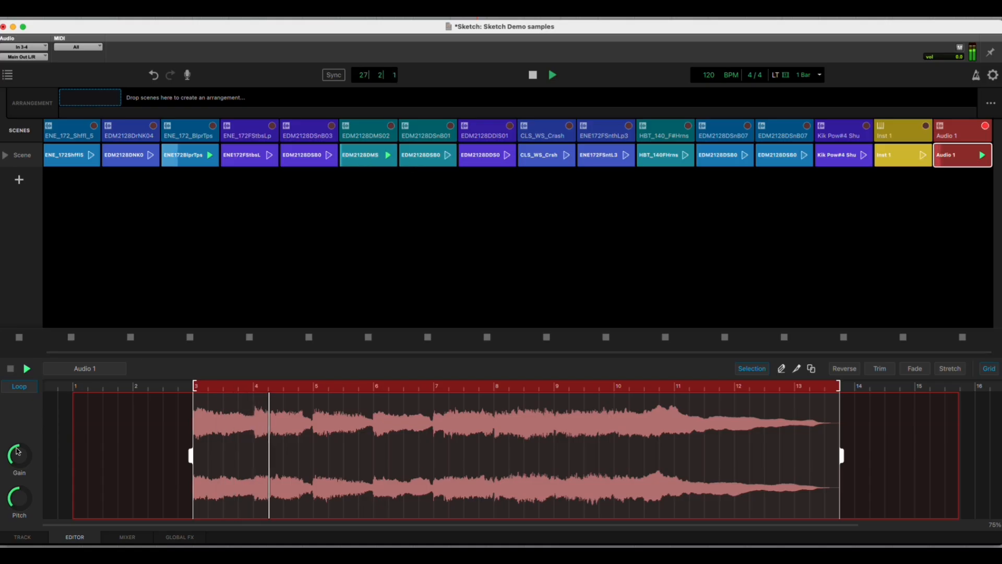
drag(17, 452, 17, 457)
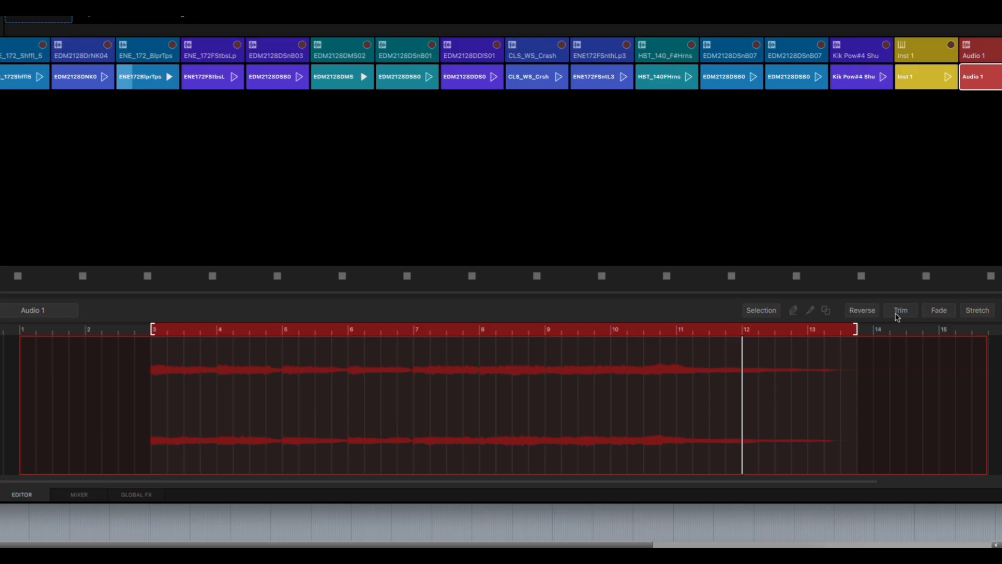
Step: Select the Audio 1 clip's audio from bar 3 to about bar 13.7 and trim the clip to that selection
drag(152, 404, 866, 431)
drag(18, 406, 149, 406)
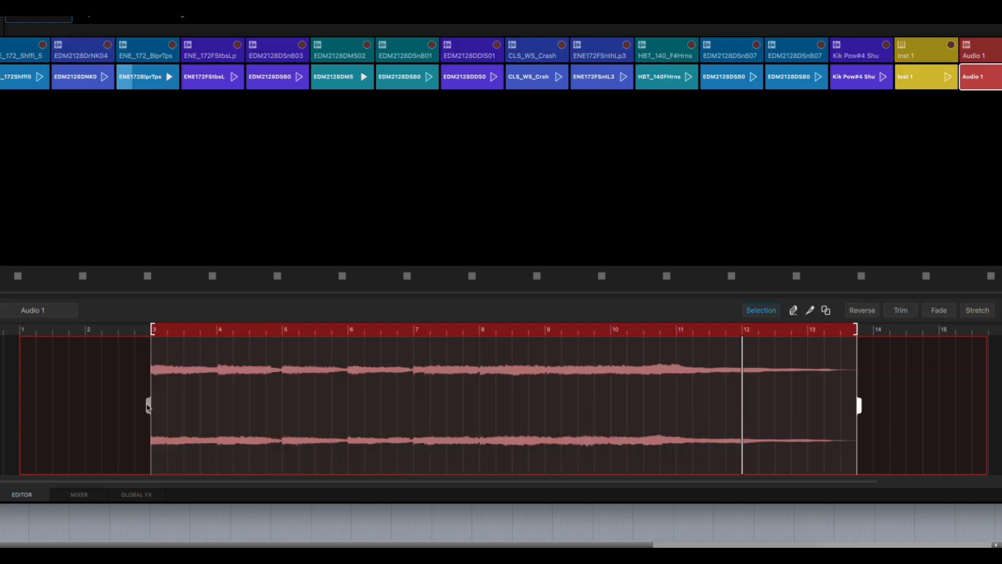
click(901, 310)
click(896, 311)
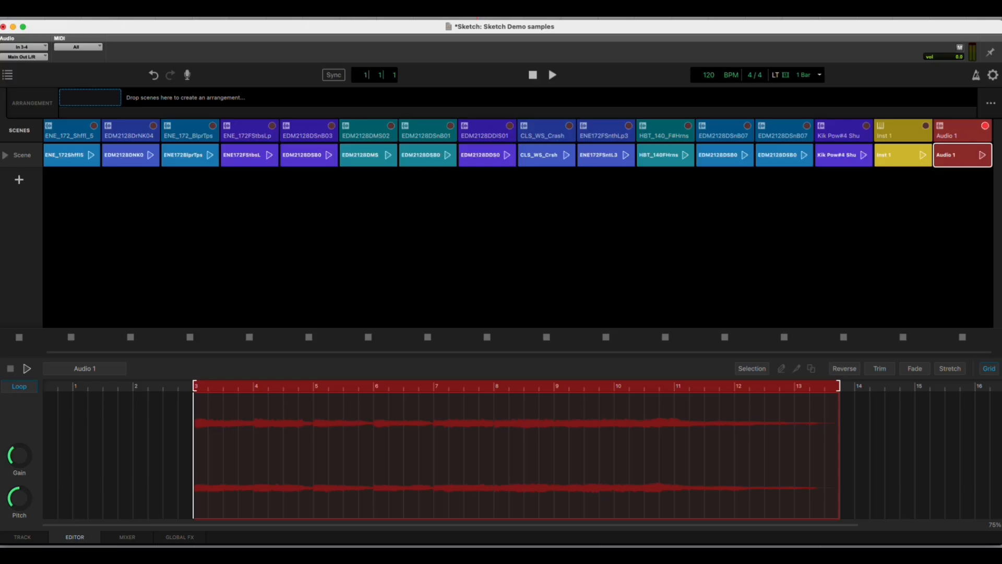
Step: Play the trimmed Audio 1 clip together with the ENE172BlprTps clip and turn off looping for the Audio 1 clip
click(983, 155)
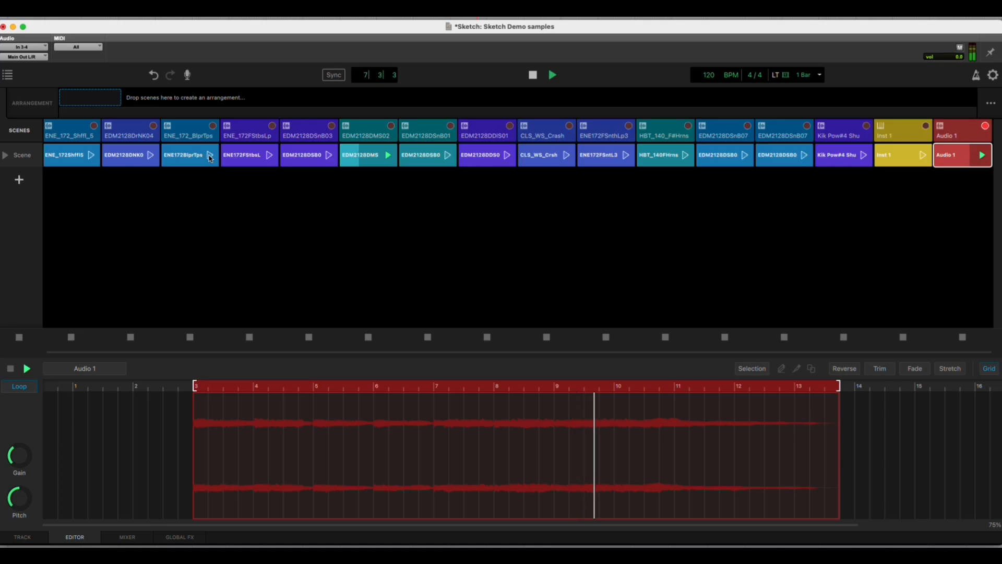
click(210, 155)
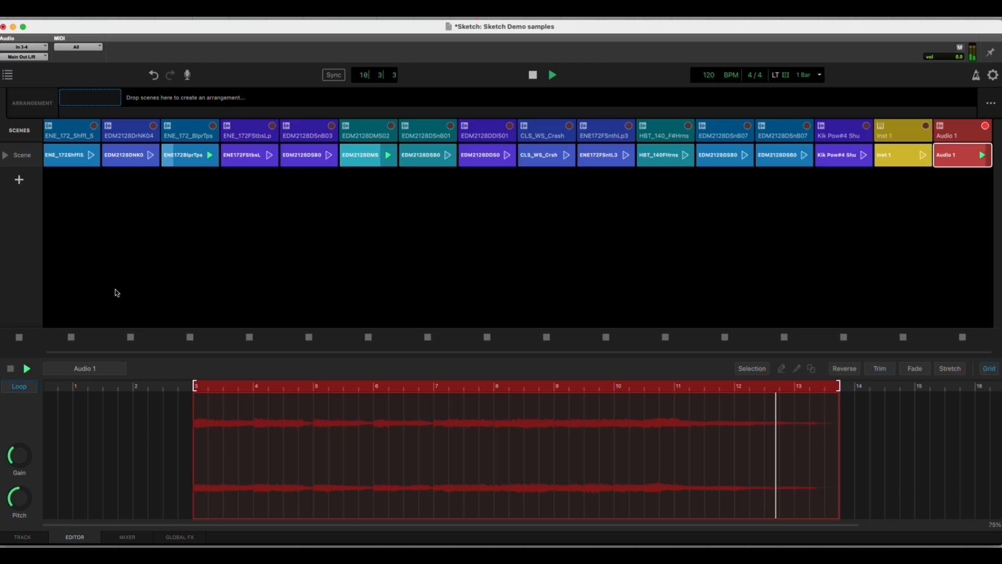
click(20, 389)
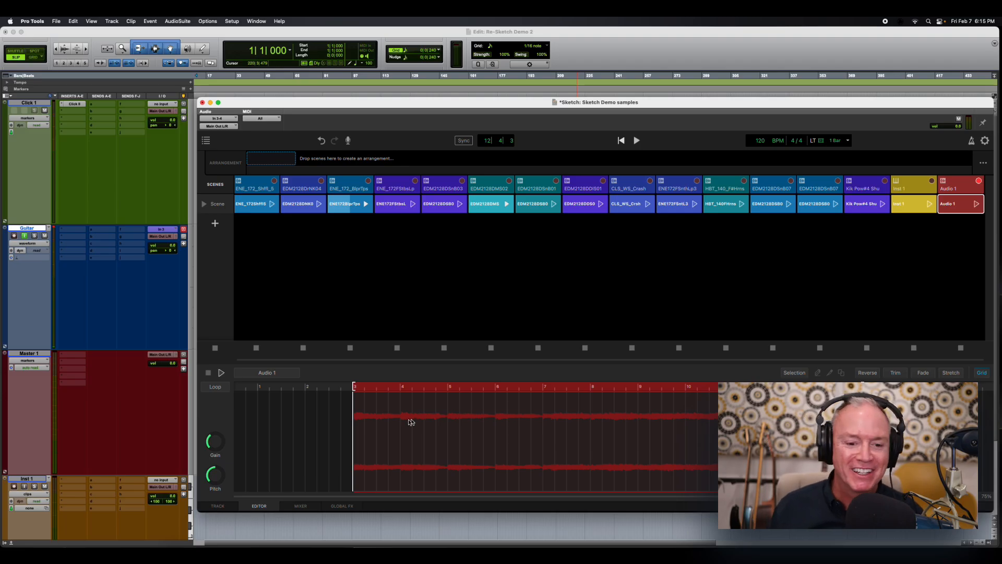
Step: Add a Chorus effect to the first insert of the Audio 1 track in the mixer
click(300, 507)
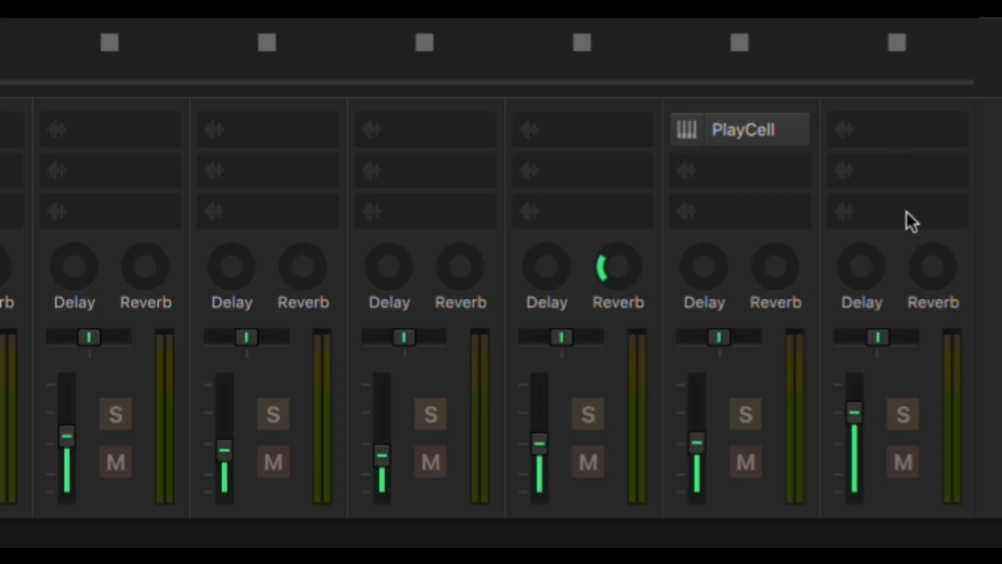
click(899, 134)
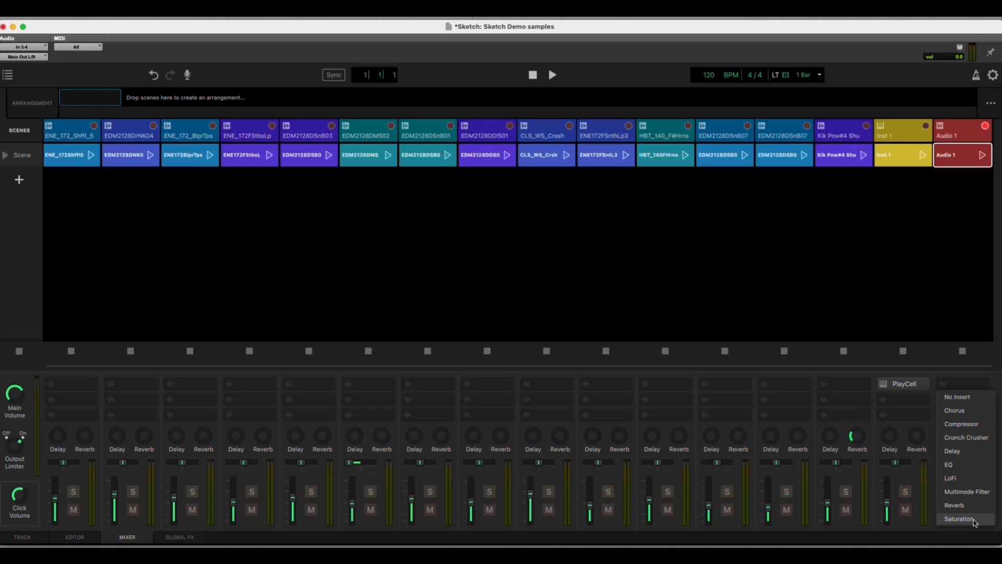
click(977, 411)
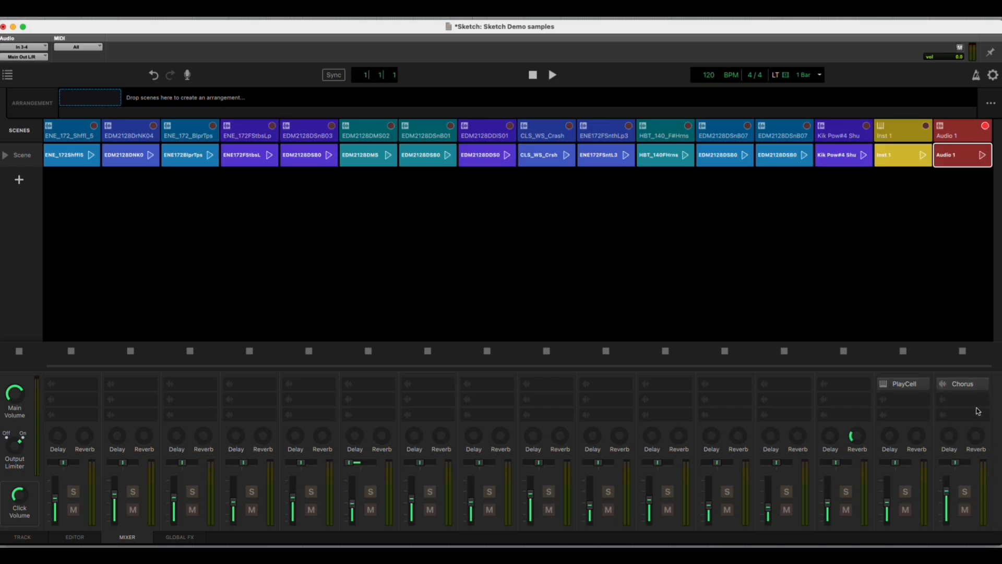
Step: Open the Audio 1 track's Chorus effect and adjust its rate and depth toward the centre while the Audio 1 clip plays
click(961, 386)
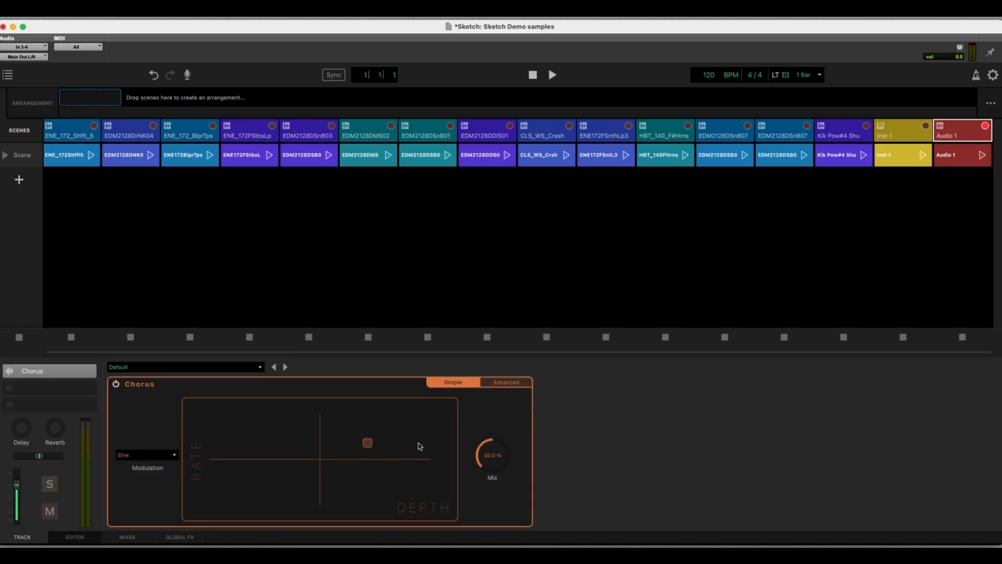
click(983, 155)
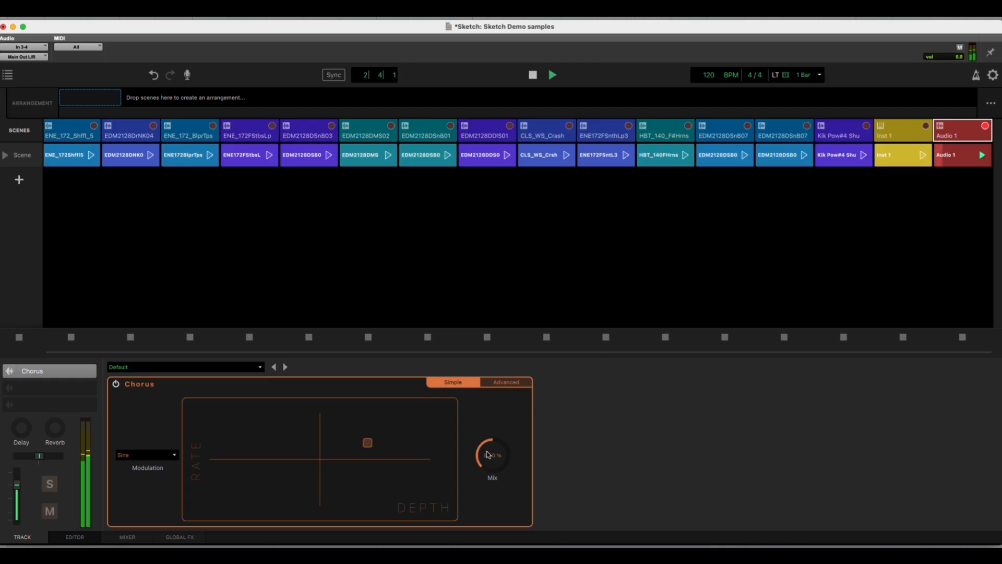
drag(368, 446, 369, 438)
drag(368, 436, 336, 453)
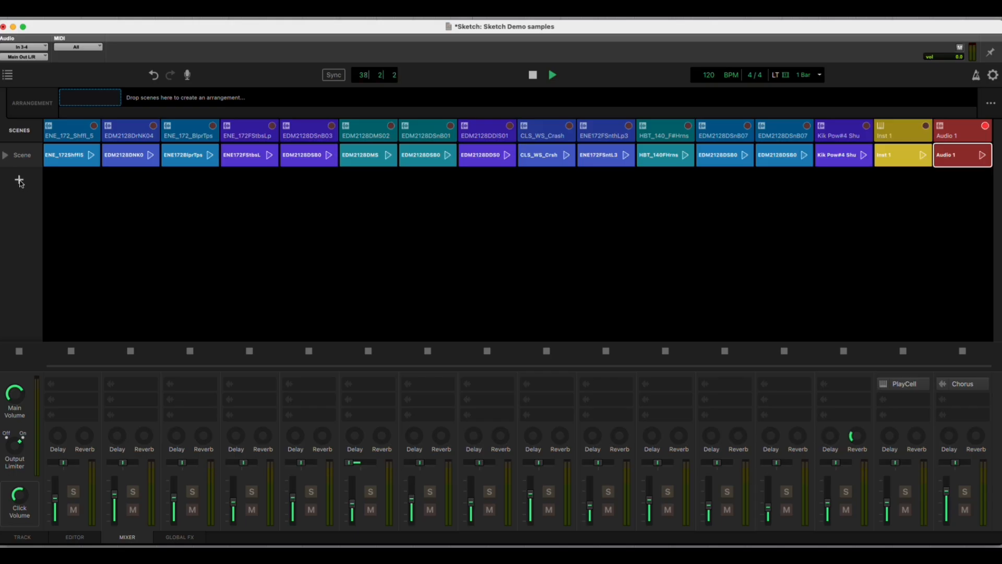
Step: Add three new empty scenes, Scene 1, Scene 2 and Scene 3, below the existing scene
click(19, 179)
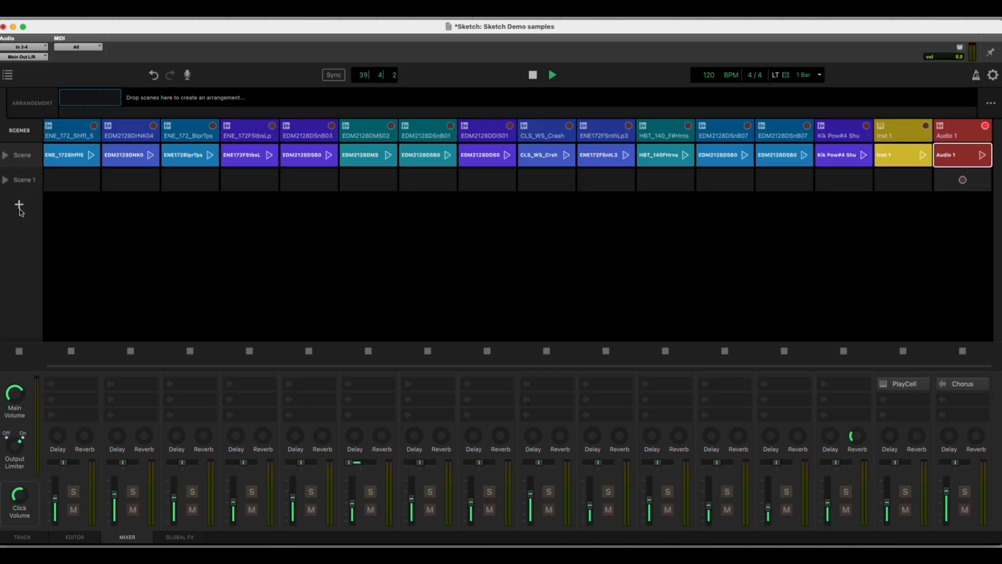
click(19, 206)
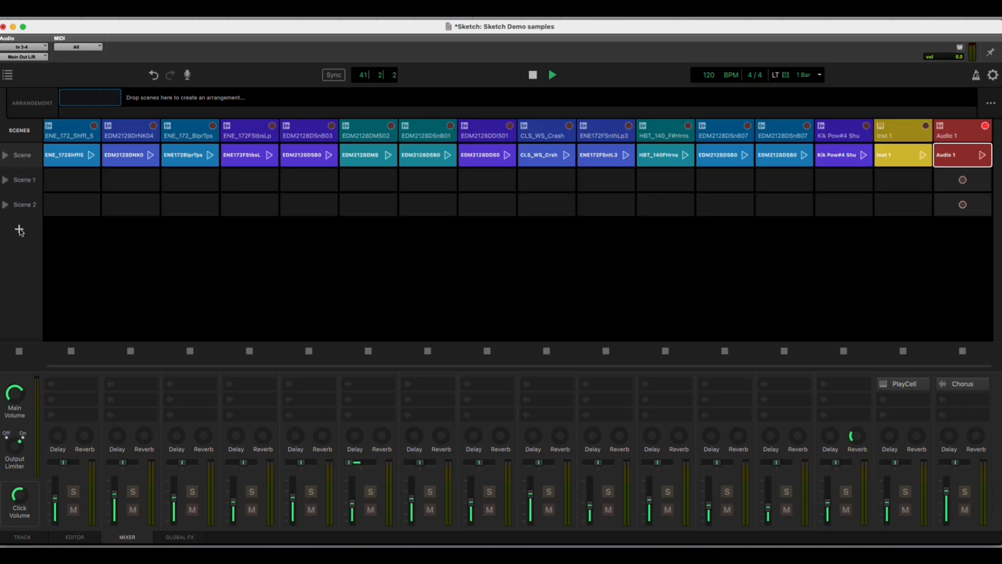
click(19, 229)
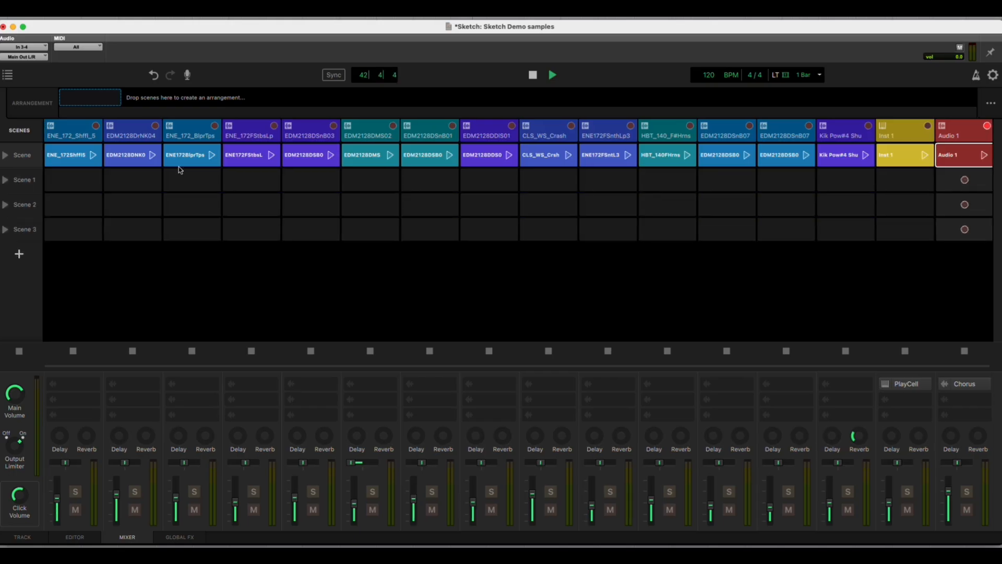
Step: Duplicate the ENE_172Shffl5, EDM2128DNK0 and ENE172BlprTps clips into Scene 1, then play that scene and stop it
right_click(70, 157)
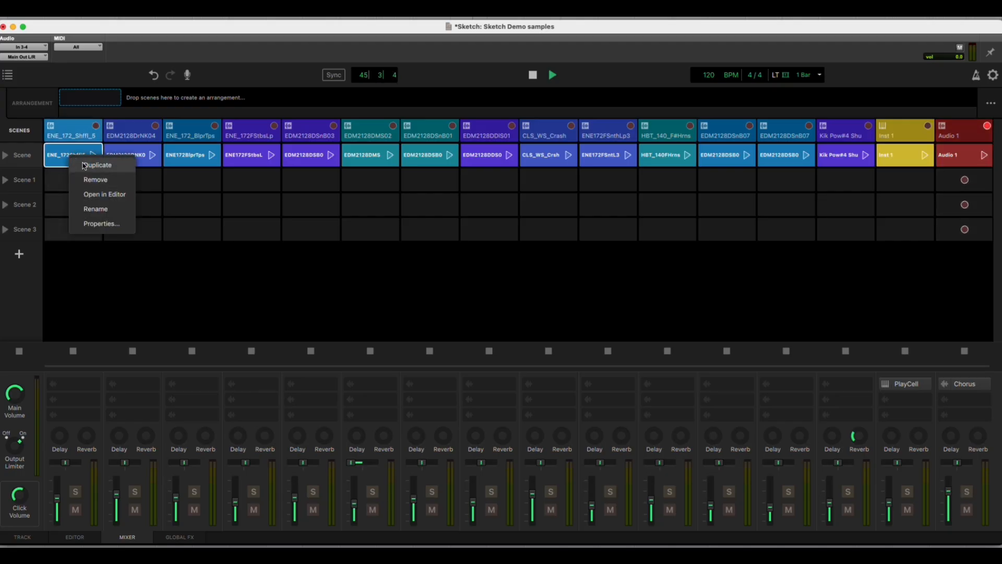
click(85, 165)
click(137, 163)
right_click(136, 163)
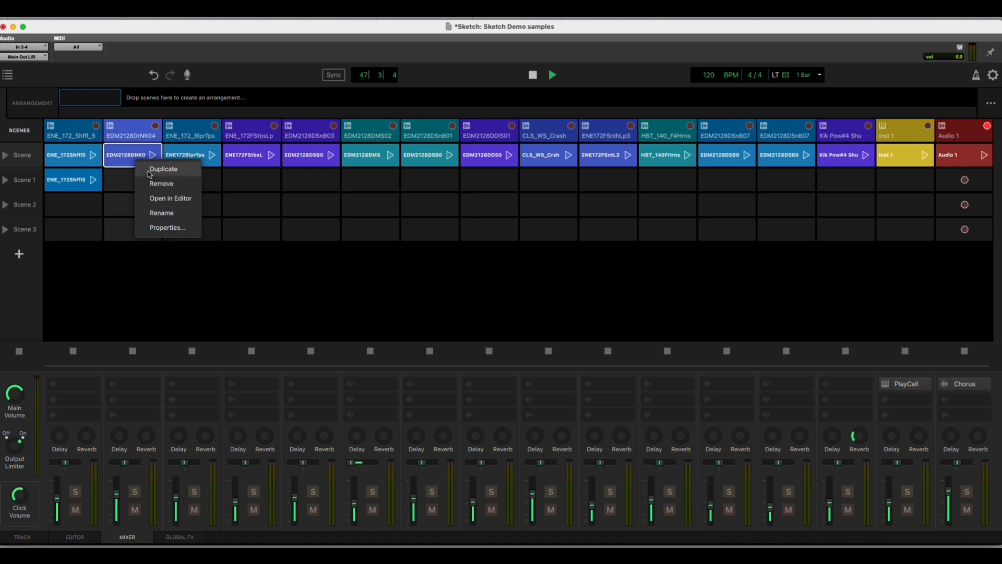
click(147, 175)
click(188, 159)
right_click(188, 160)
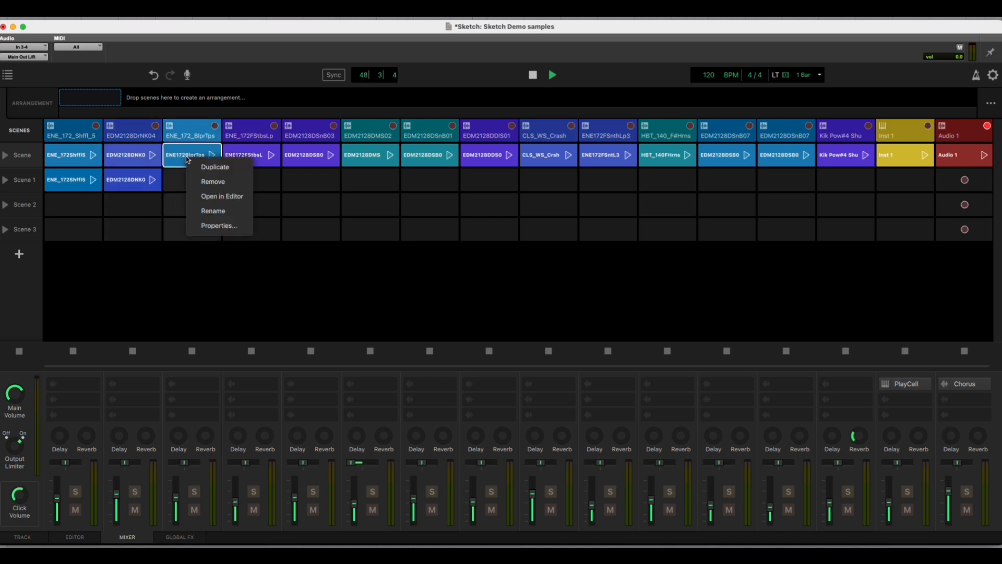
click(200, 170)
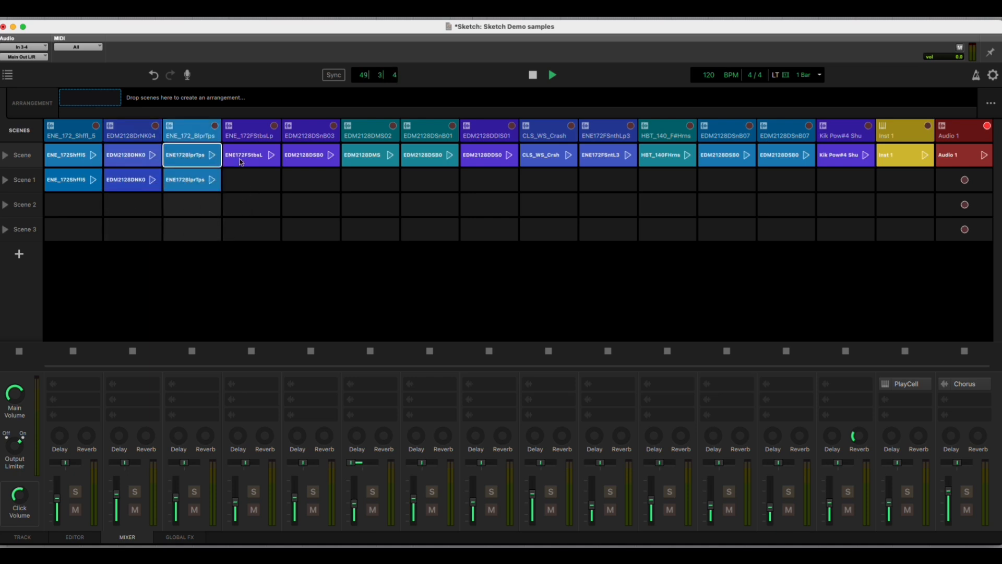
click(6, 180)
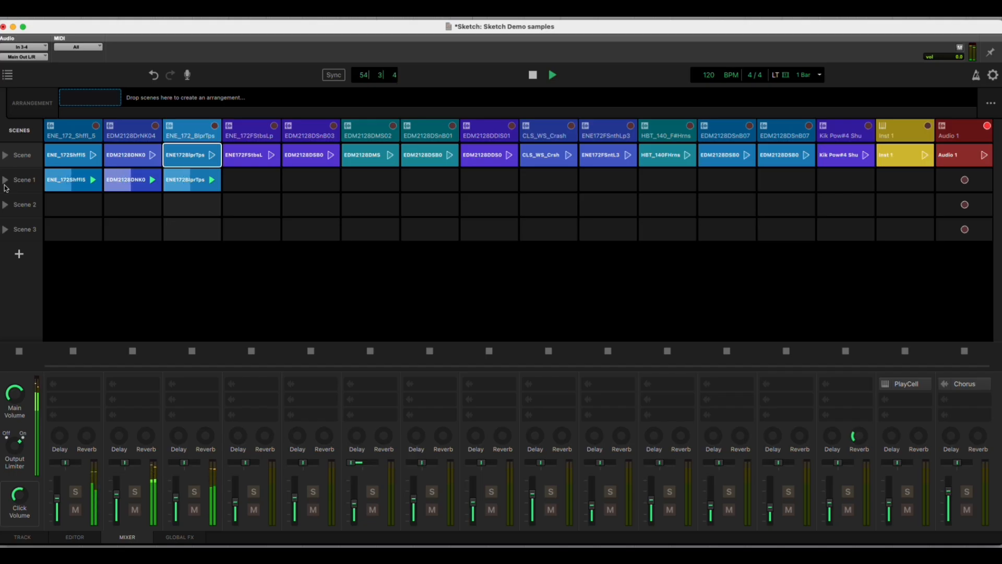
click(533, 75)
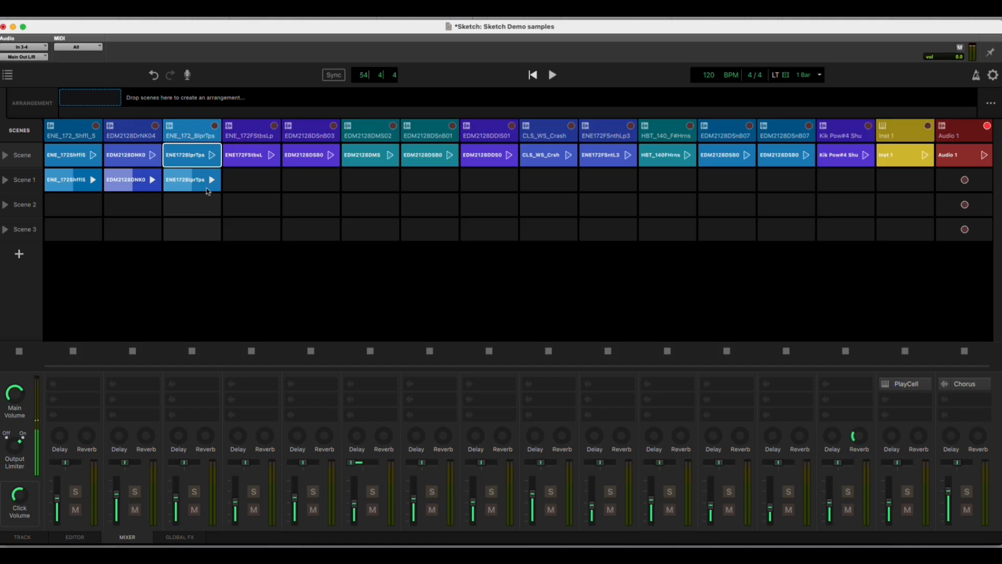
Step: Shorten the playback range of all three Scene 1 clips so each one ends at bar 5
click(74, 188)
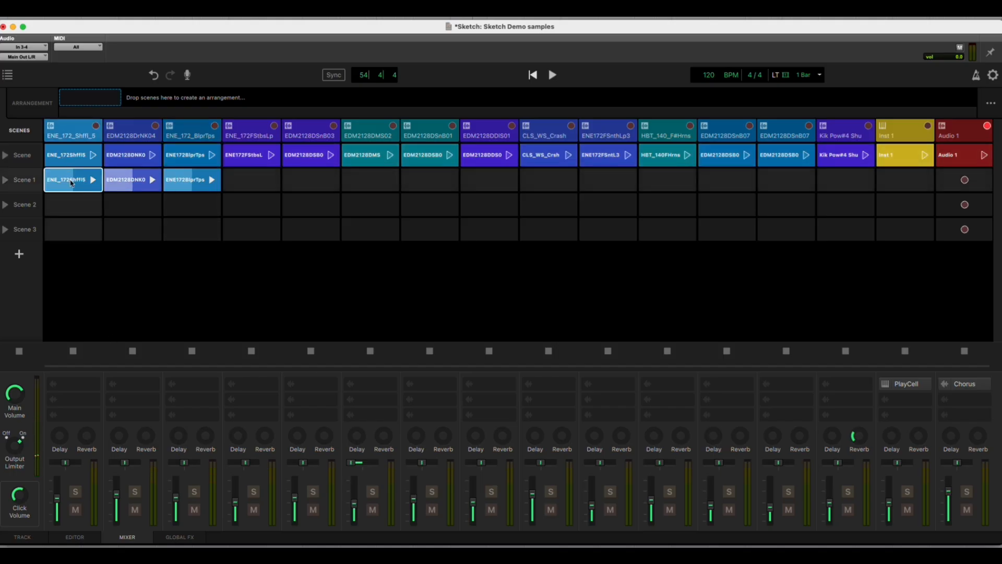
double_click(72, 182)
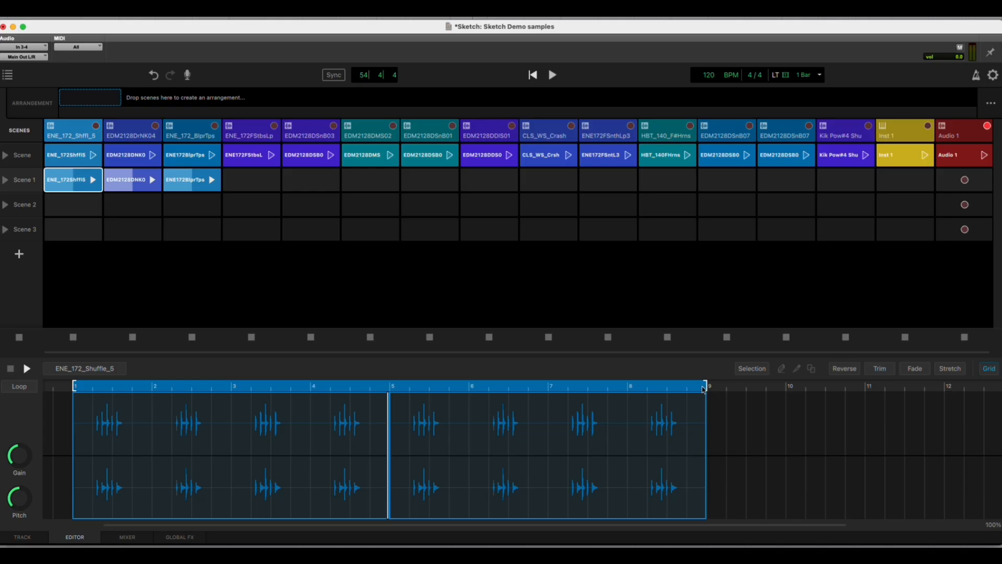
drag(706, 389, 312, 389)
click(134, 189)
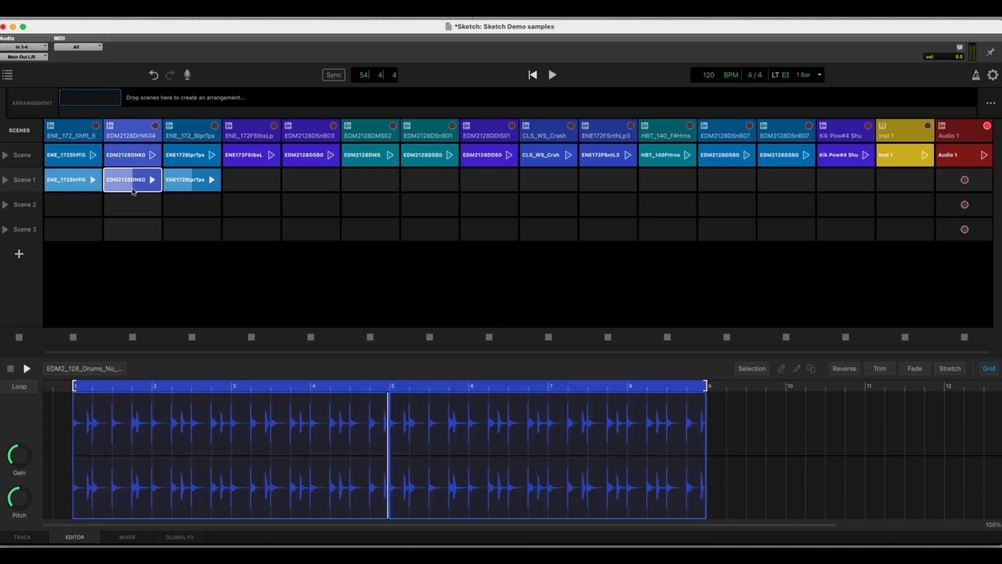
drag(706, 385, 312, 375)
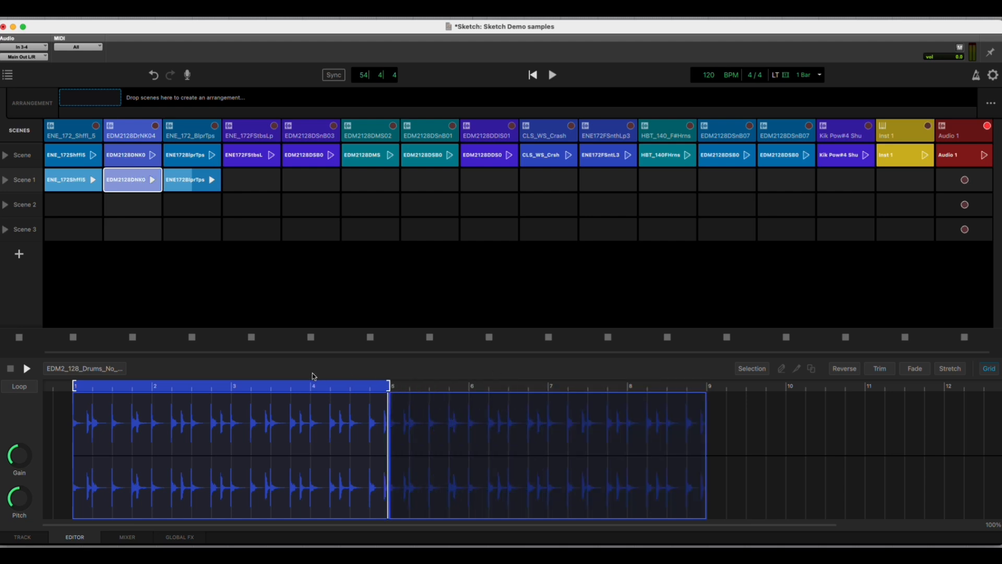
click(199, 182)
drag(706, 386, 315, 389)
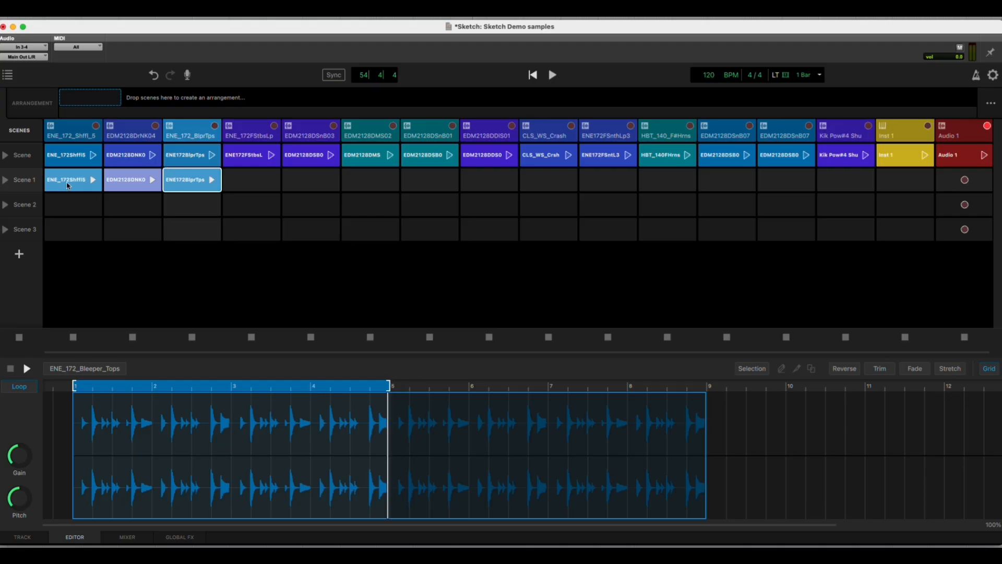
Step: Duplicate the three shortened clips of Scene 1 into Scene 2
right_click(67, 185)
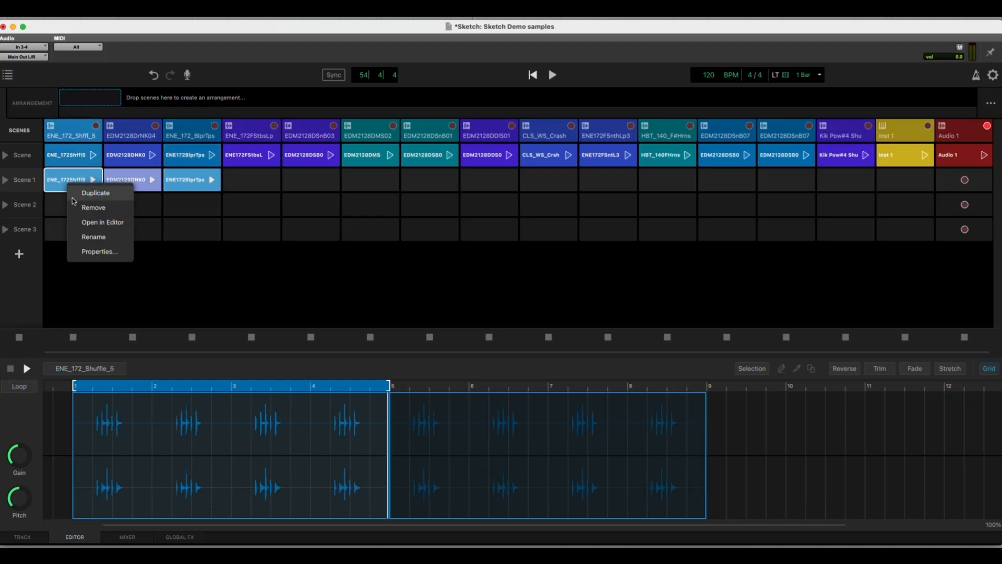
click(83, 193)
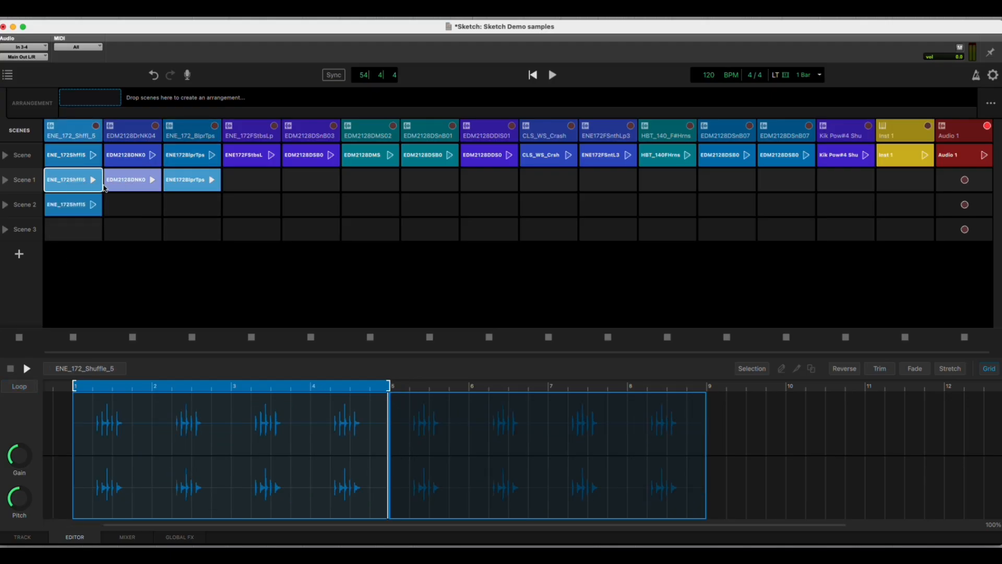
click(133, 184)
right_click(133, 183)
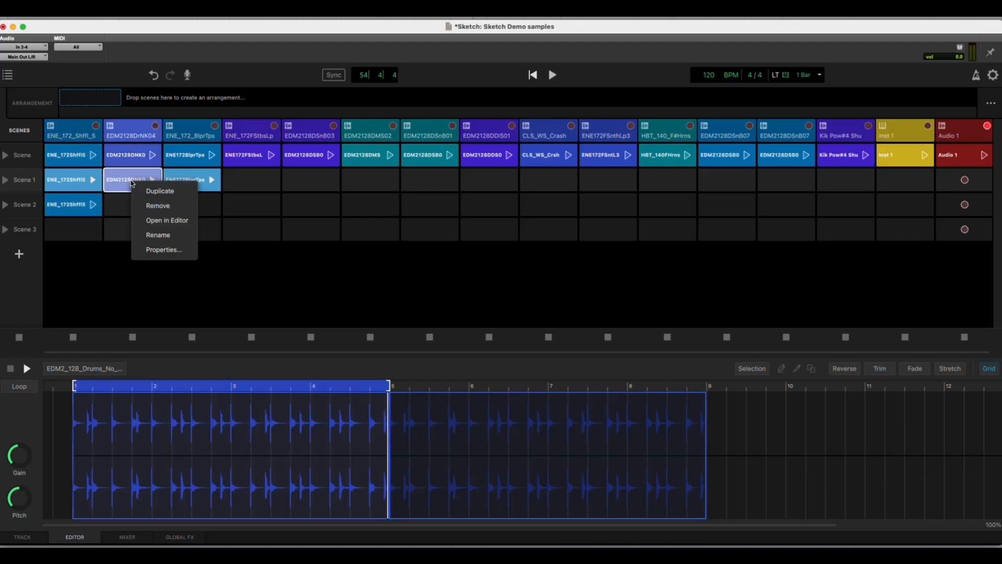
click(150, 191)
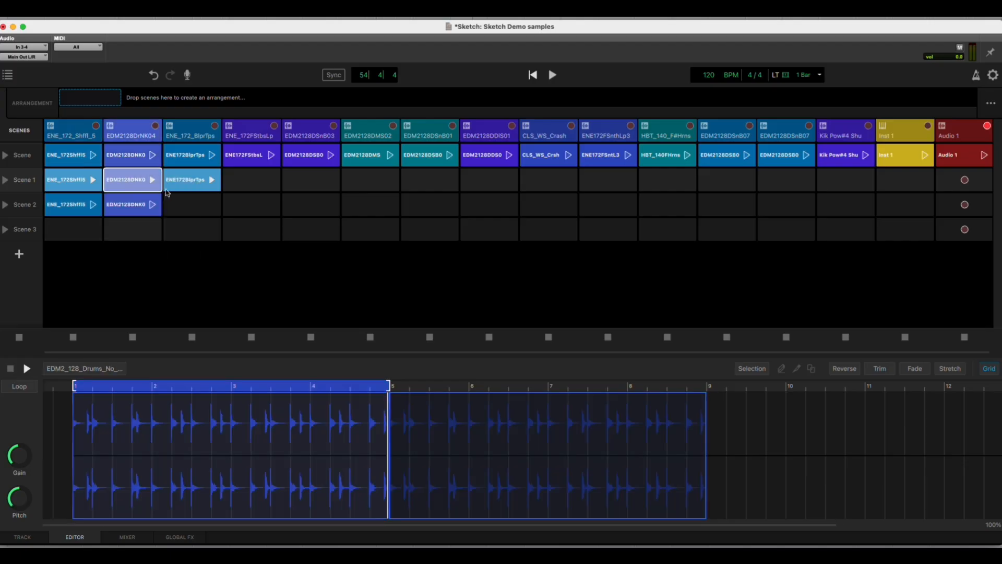
click(194, 181)
right_click(195, 181)
click(209, 191)
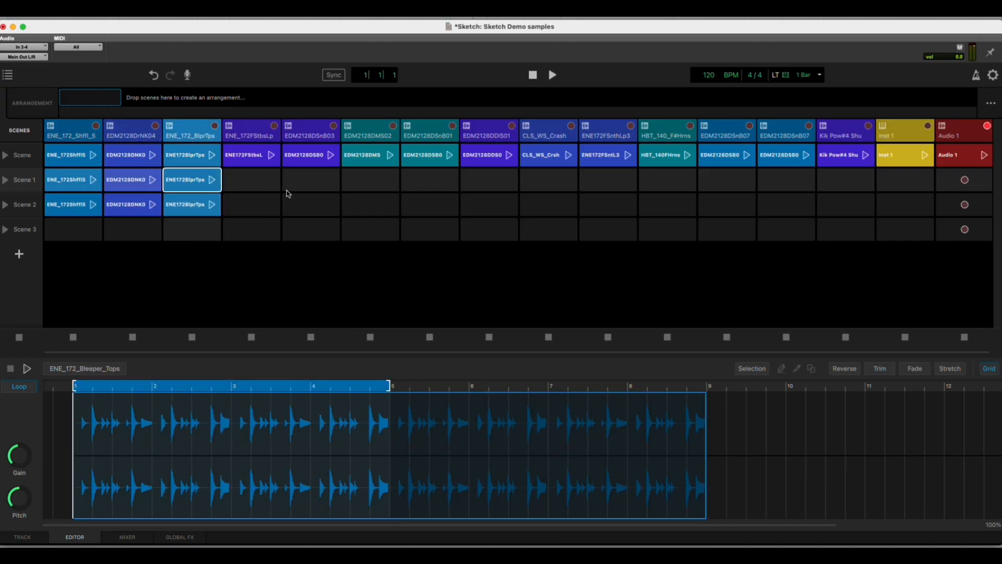
Step: Audition the EDM2128DMS and ENE172FStbsL clips in the top scene
click(390, 155)
click(317, 160)
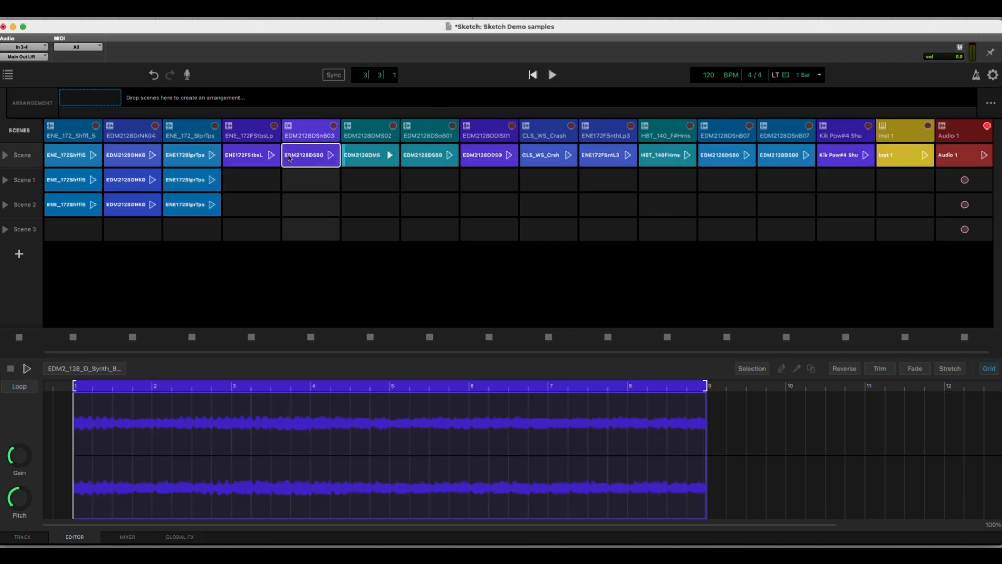
click(258, 156)
click(272, 155)
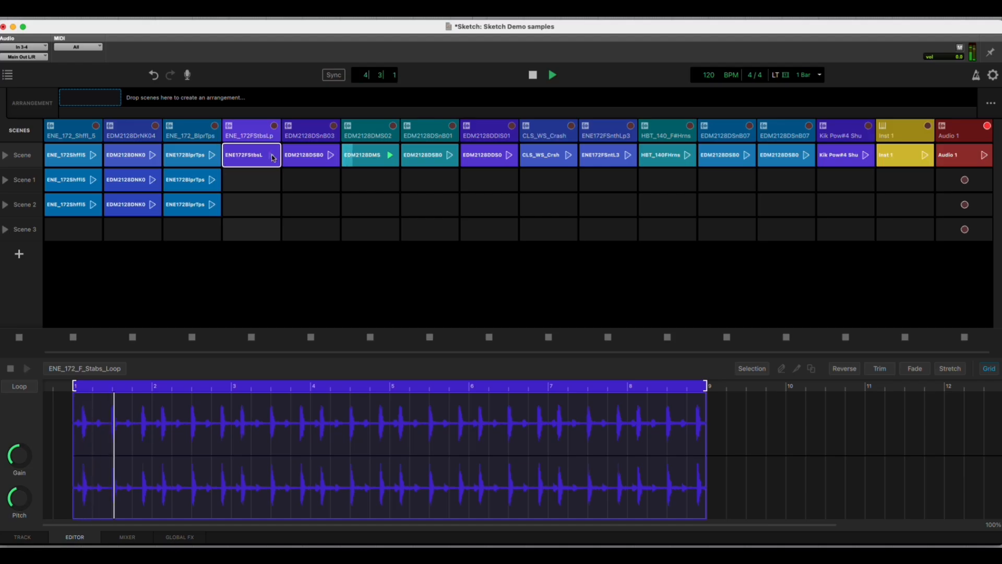
click(272, 156)
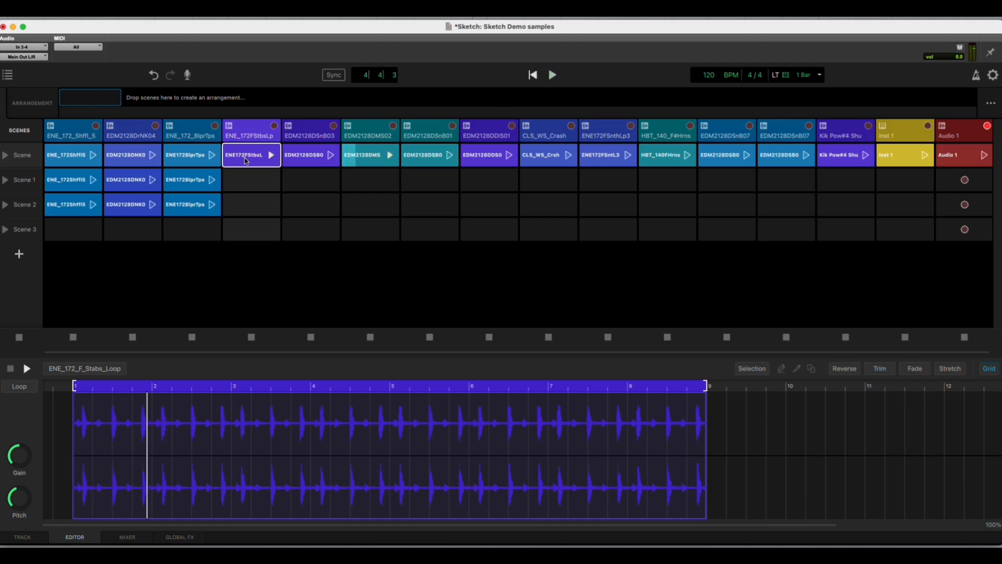
Step: Duplicate the ENE172FStbsL clip, move the copy to Scene 2 and play that scene
right_click(245, 161)
click(260, 168)
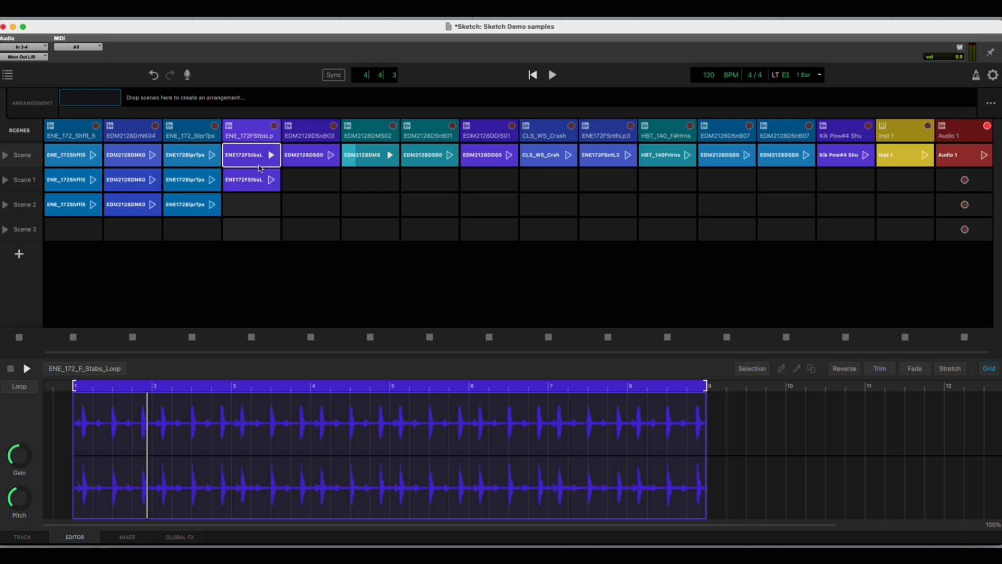
drag(241, 181, 244, 205)
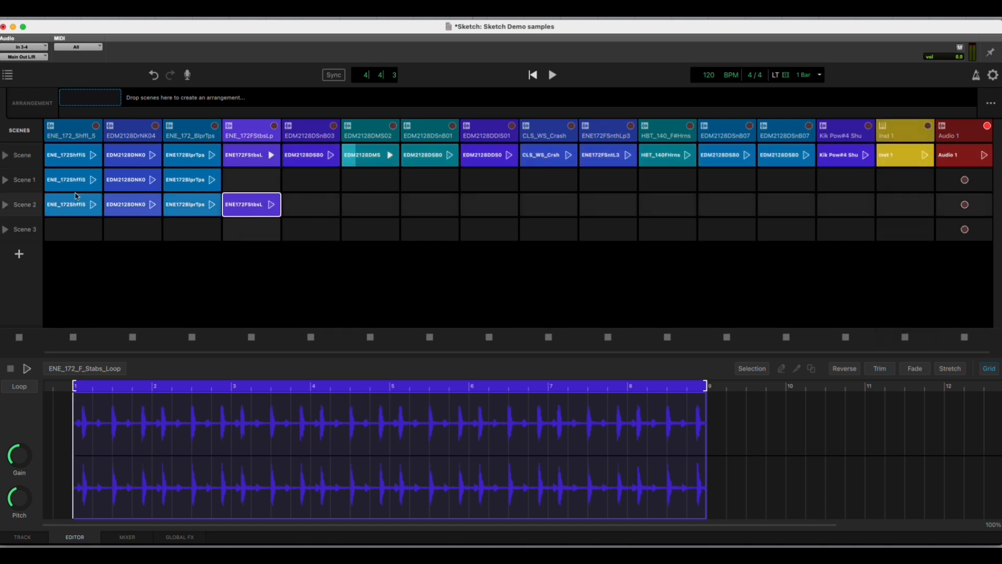
click(5, 205)
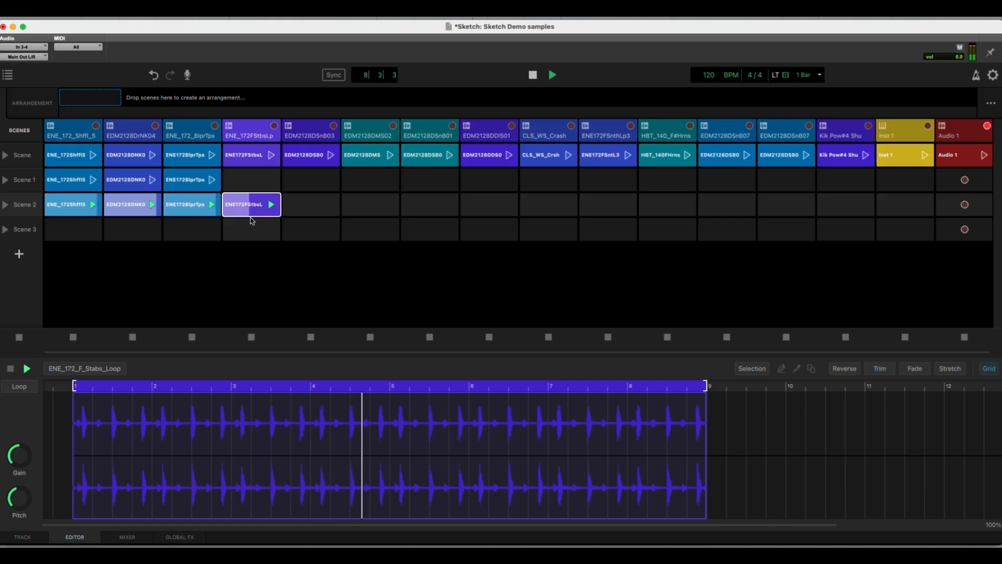
key(space)
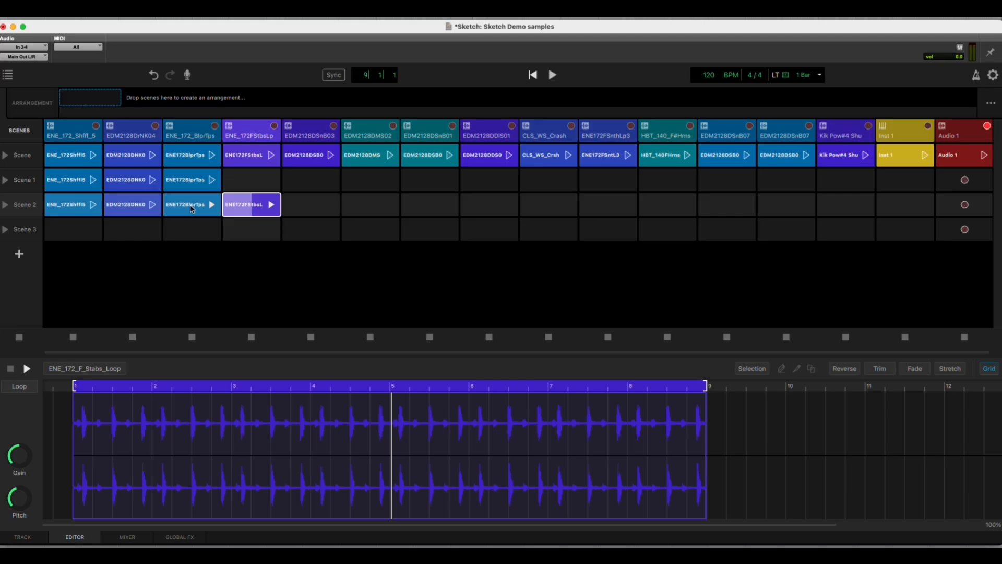
Step: Shorten the ENE172FStbsL clip in Scene 2 to end at bar 5 and check the ranges of the scene's other clips
drag(707, 387, 317, 387)
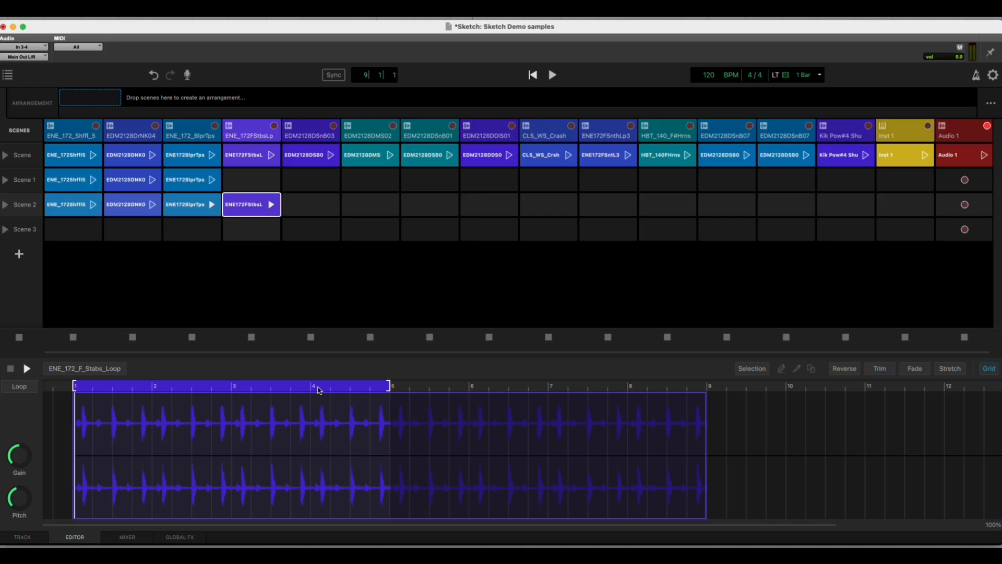
click(186, 207)
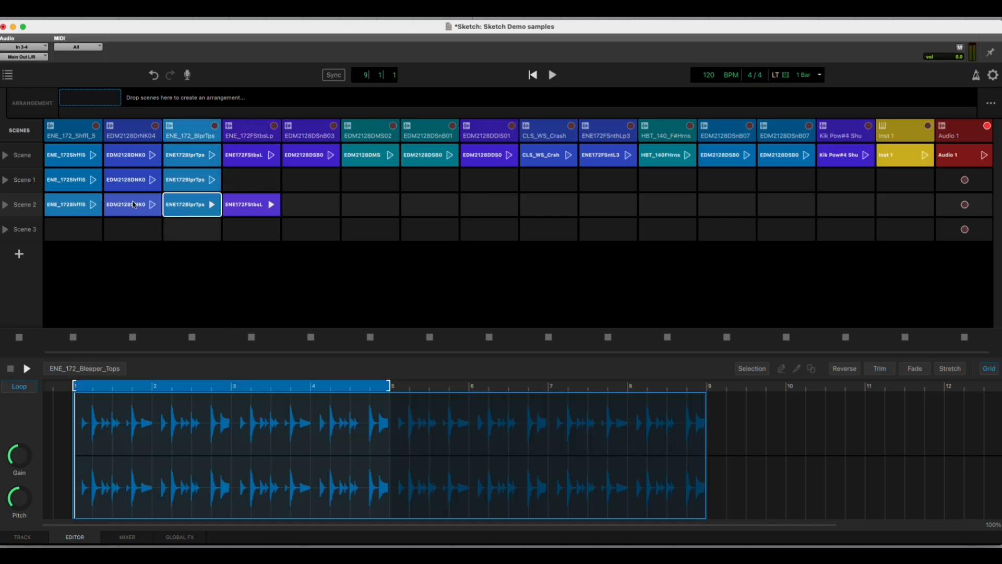
click(134, 205)
click(76, 209)
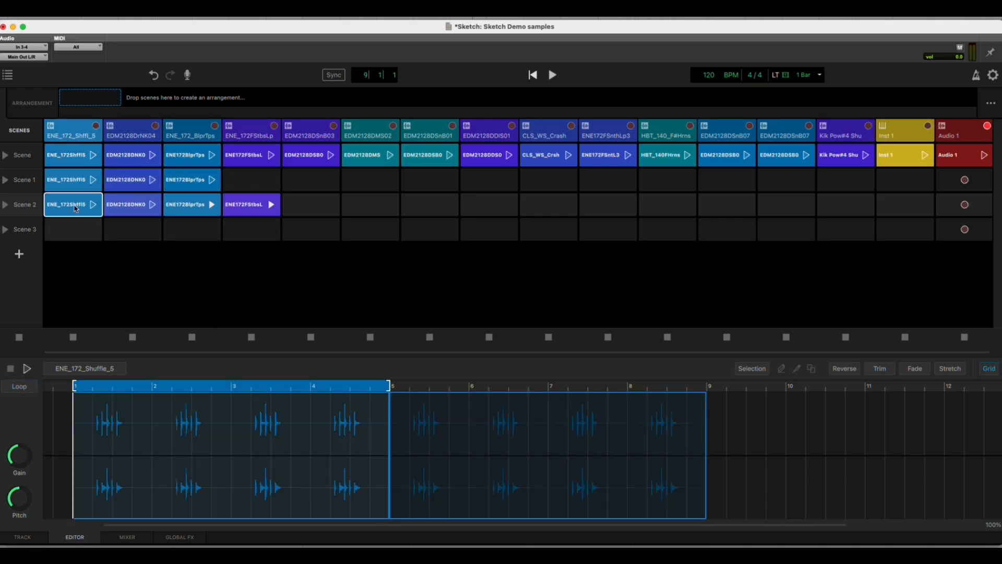
Step: Return playback to the start and duplicate Scene 2
click(533, 76)
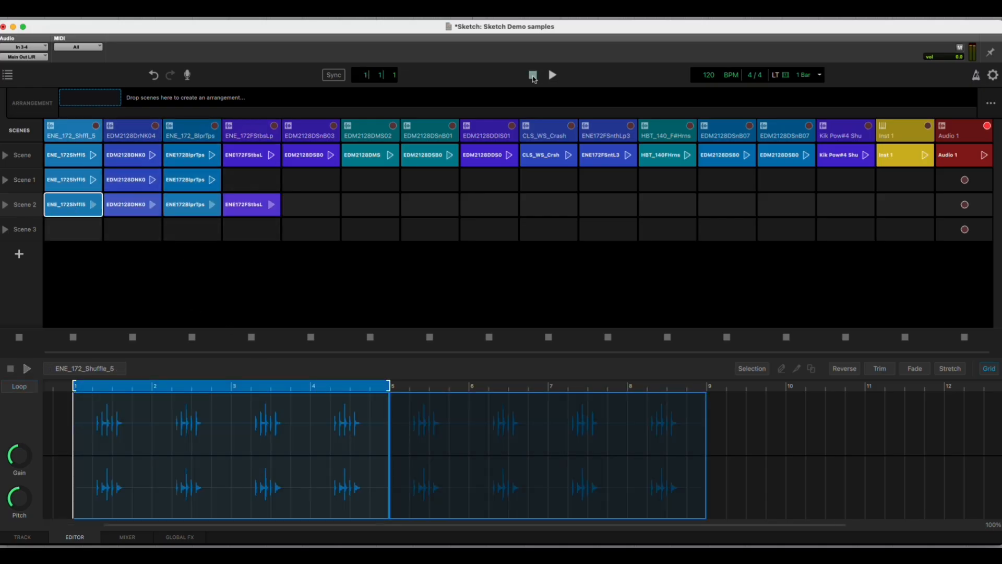
right_click(24, 210)
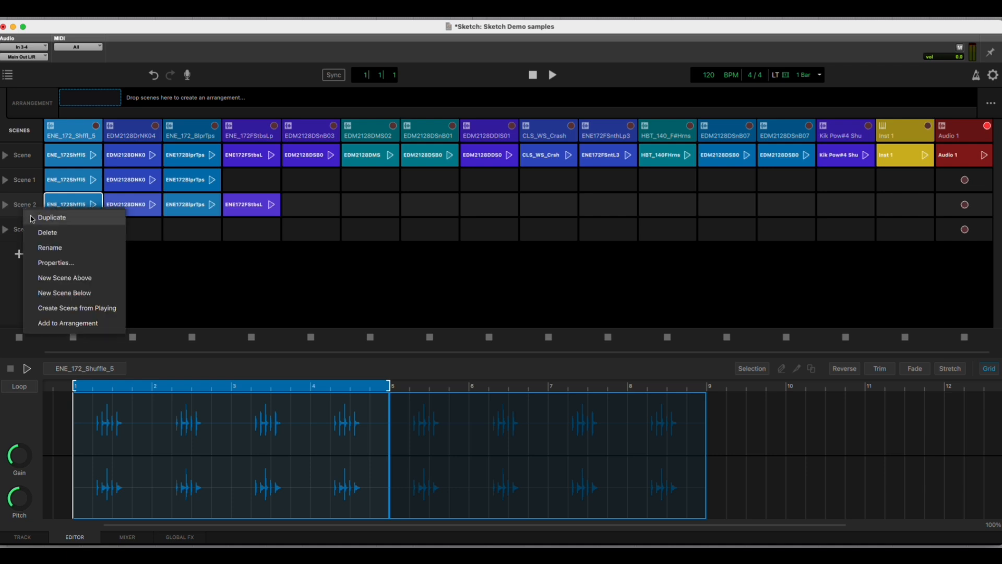
click(51, 218)
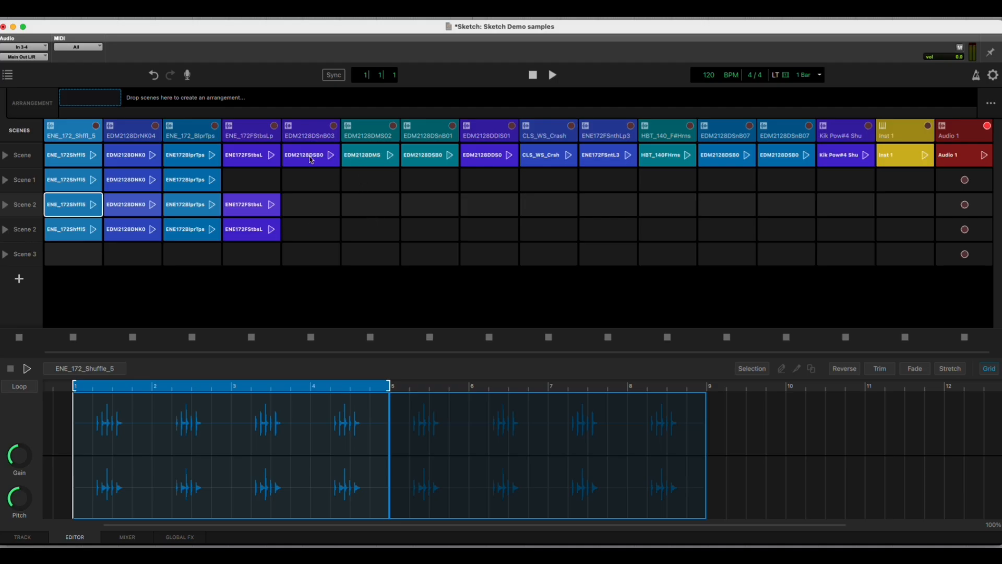
Step: Copy the EDM2128DSnB03 track's clip from the top scene into the duplicated Scene 2 and play that scene
click(331, 156)
right_click(315, 159)
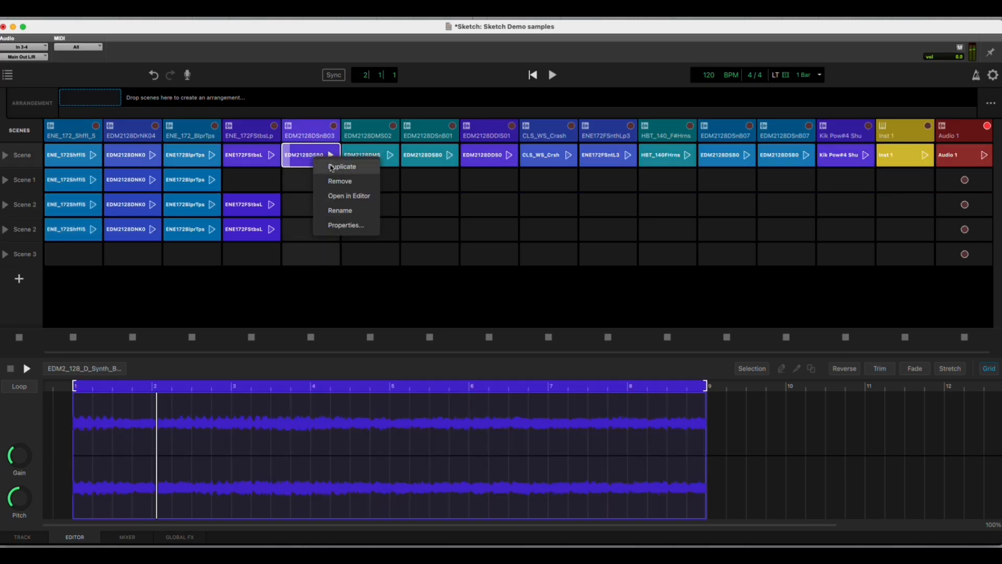
click(352, 172)
drag(307, 179, 311, 230)
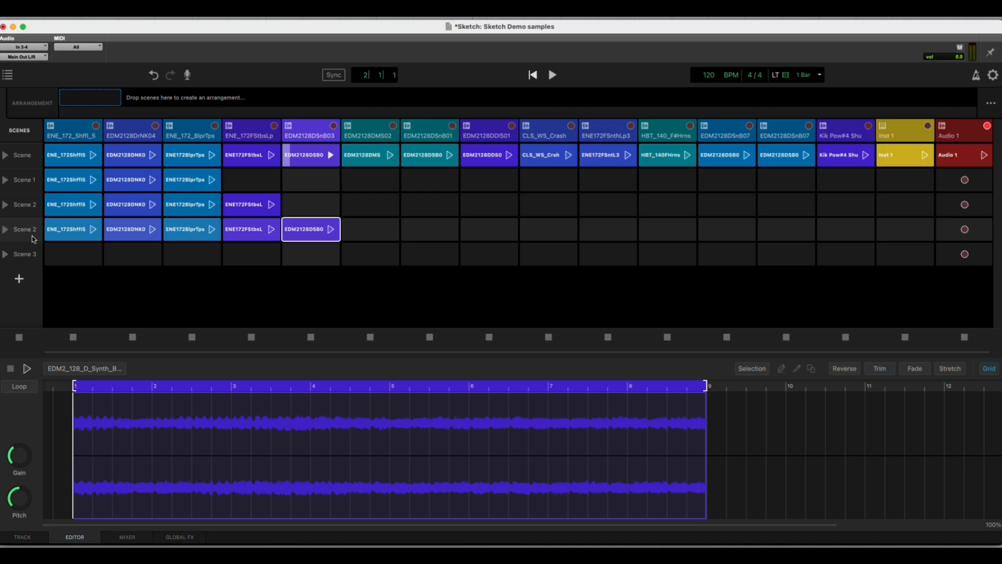
click(5, 230)
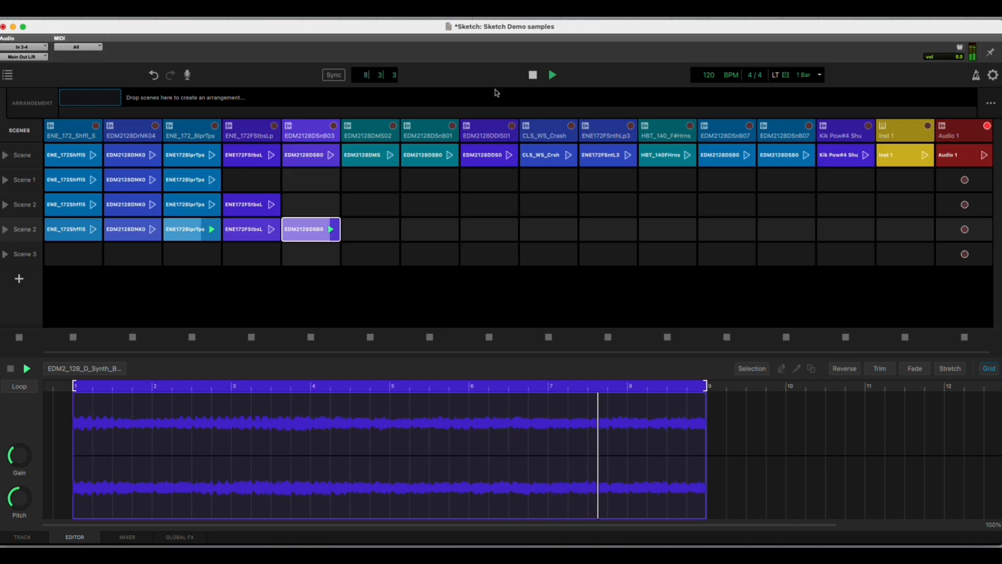
Step: Stop the playing scene and audition the top scene's clip on the EDM2128DSnB01 track
click(533, 76)
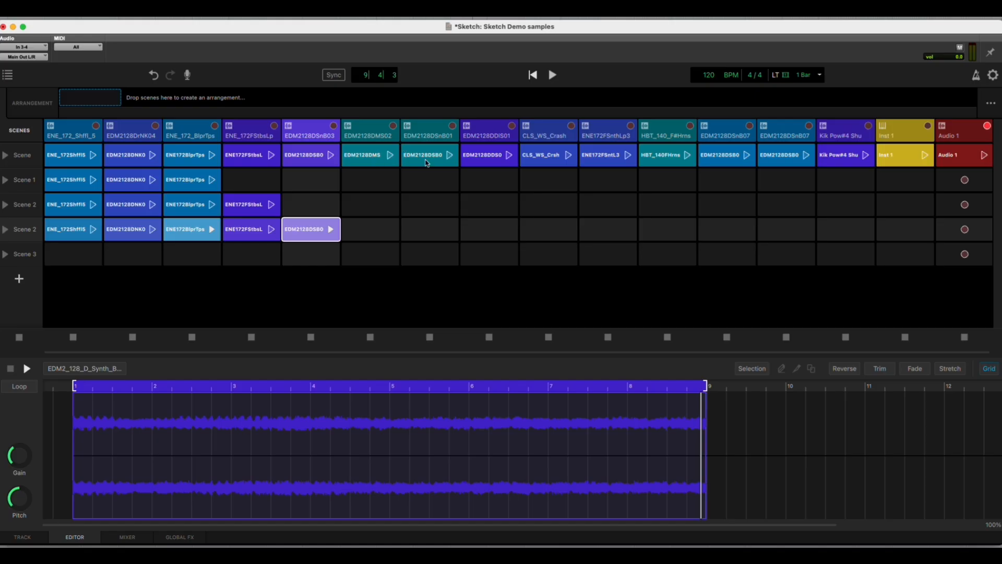
click(450, 155)
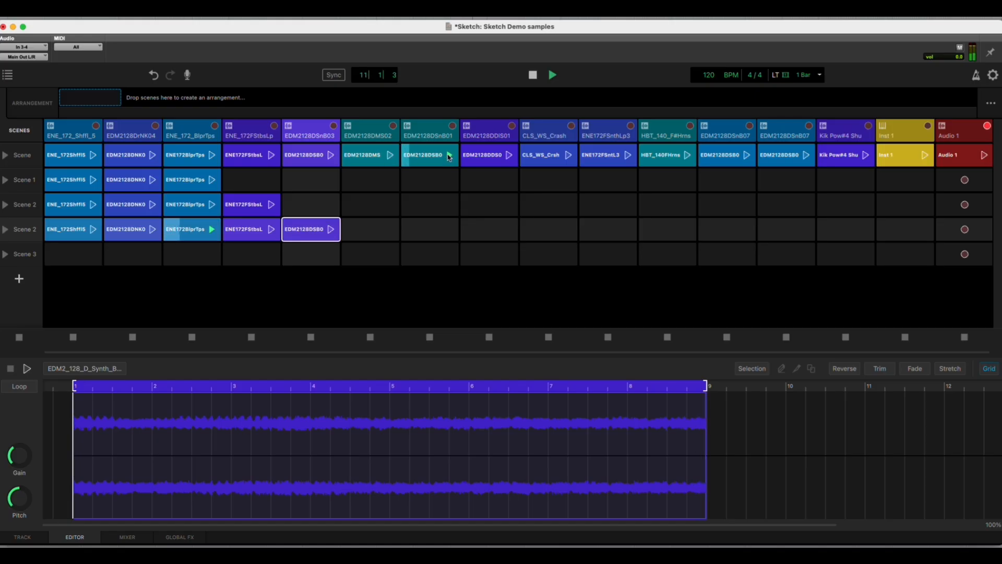
key(space)
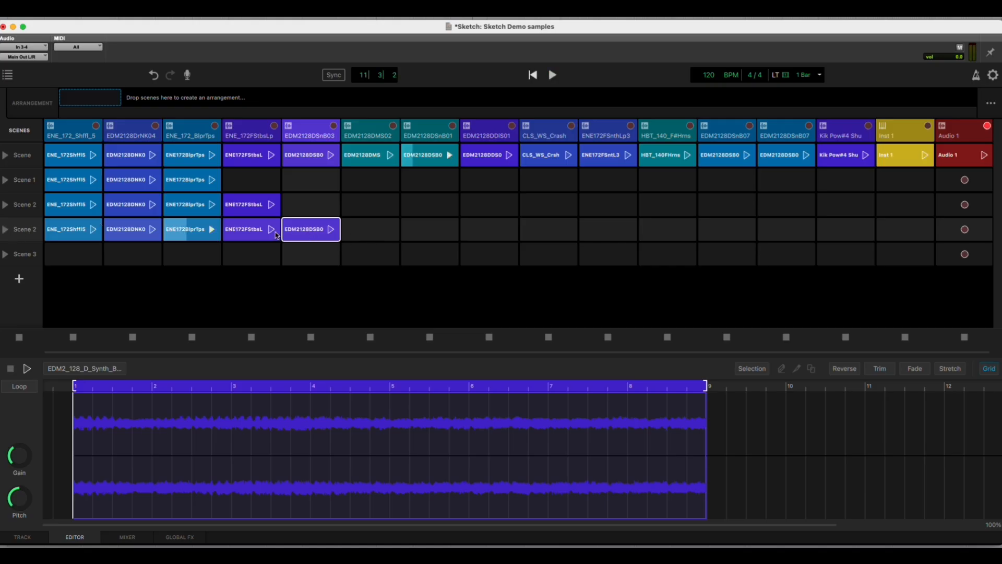
Step: Extend the ENE172FStbsL, ENE172BlprTps and ENE_172ShfflS clips in the lower Scene 2 to end at bar 9 and play that scene
click(68, 232)
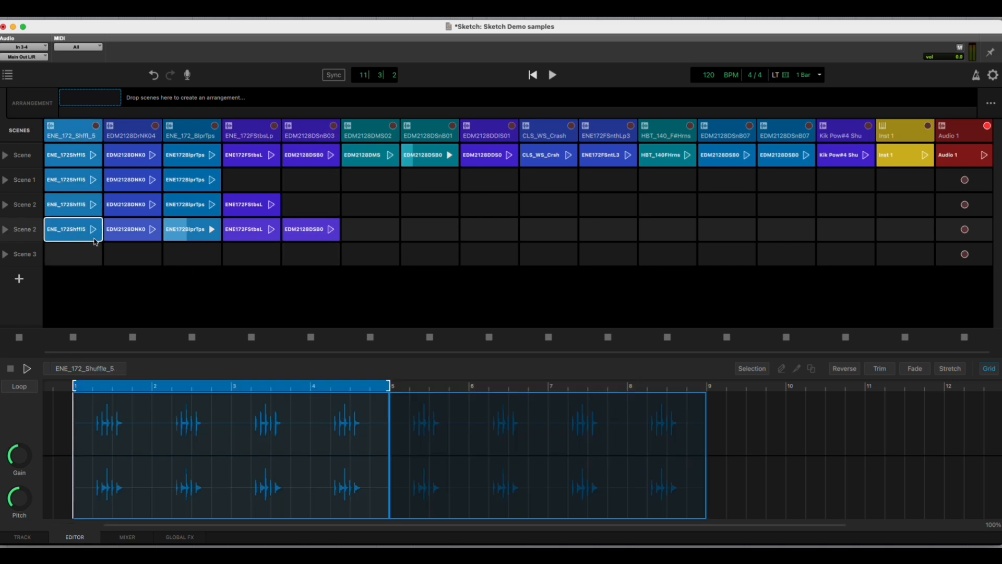
click(313, 230)
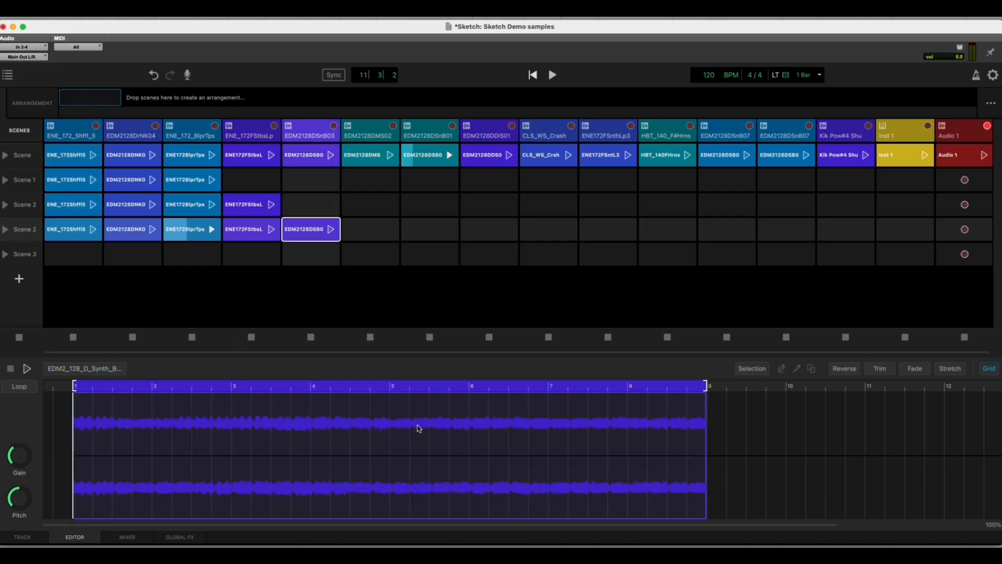
click(249, 238)
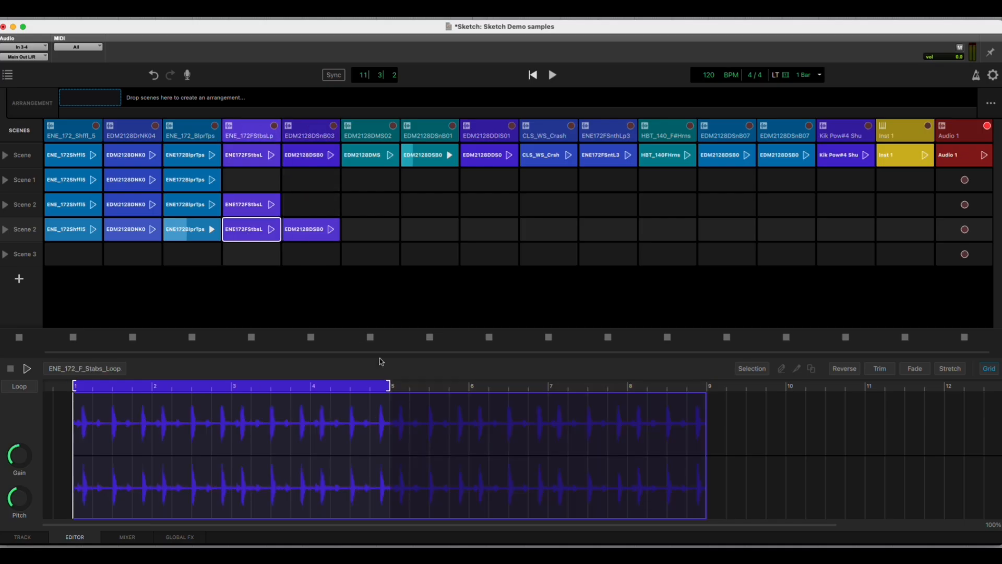
drag(391, 389, 841, 402)
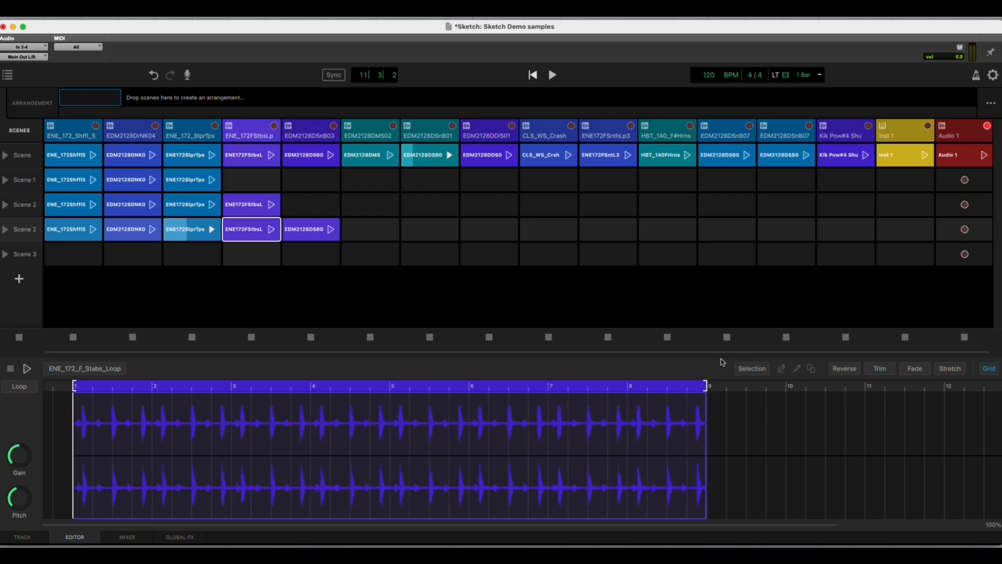
click(200, 229)
drag(391, 390, 835, 401)
click(131, 231)
click(74, 231)
drag(391, 389, 837, 393)
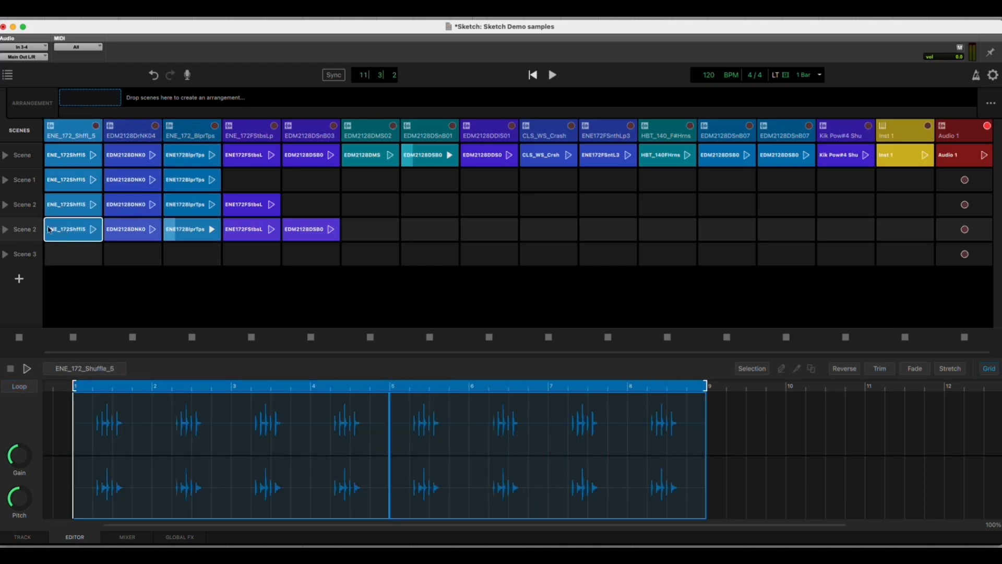
click(16, 232)
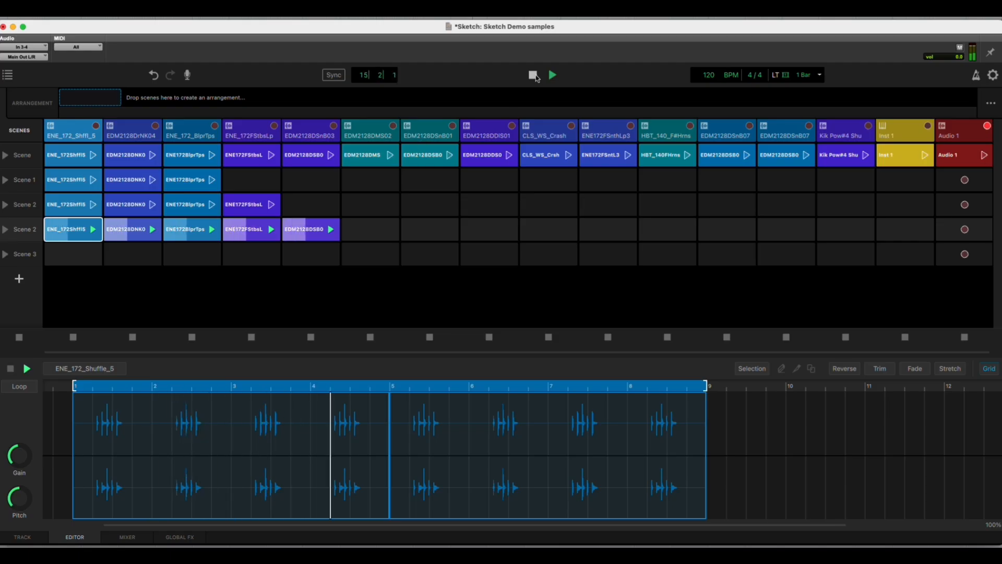
click(534, 76)
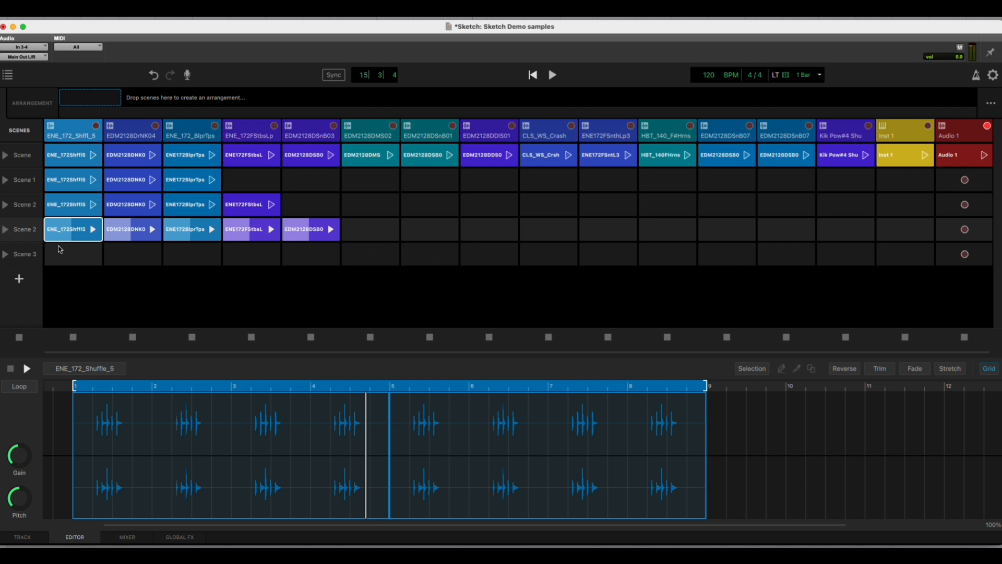
Step: Duplicate the lower Scene 2 and return playback to the start
right_click(18, 232)
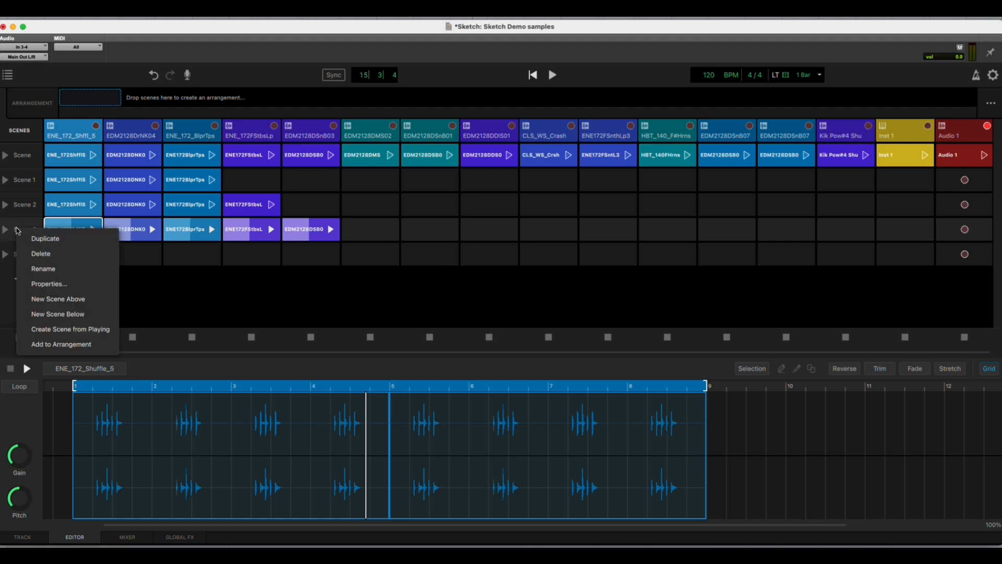
click(46, 238)
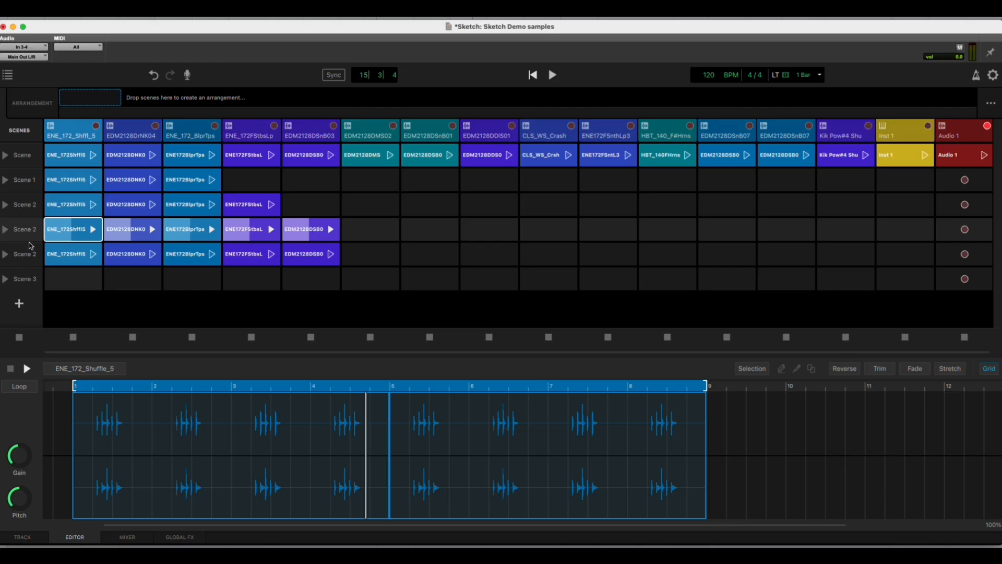
key(space)
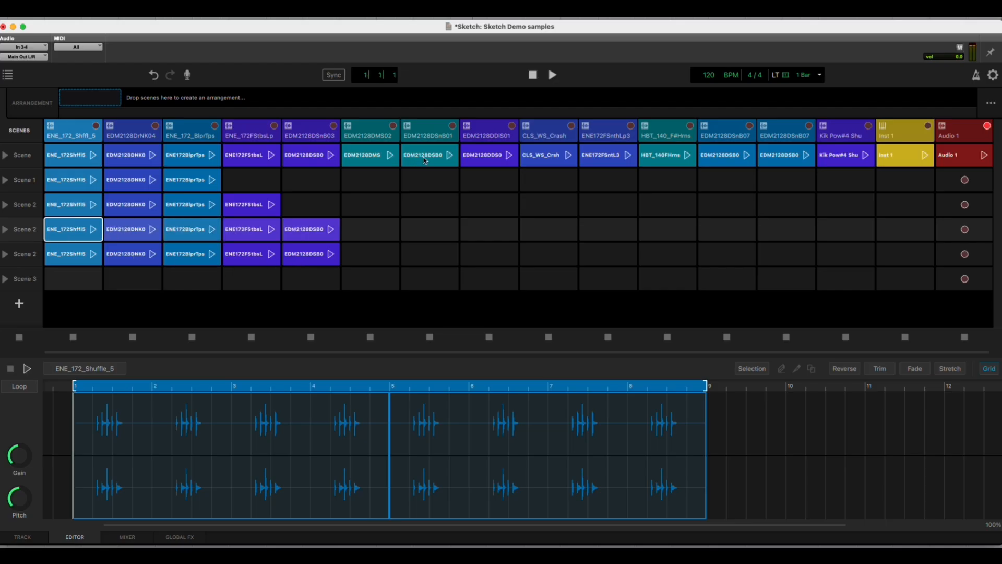
Step: Audition the top scene's EDM2128DSnB01 track clip, duplicate it and move the copy to the lowest Scene 2
click(449, 155)
click(534, 76)
right_click(426, 158)
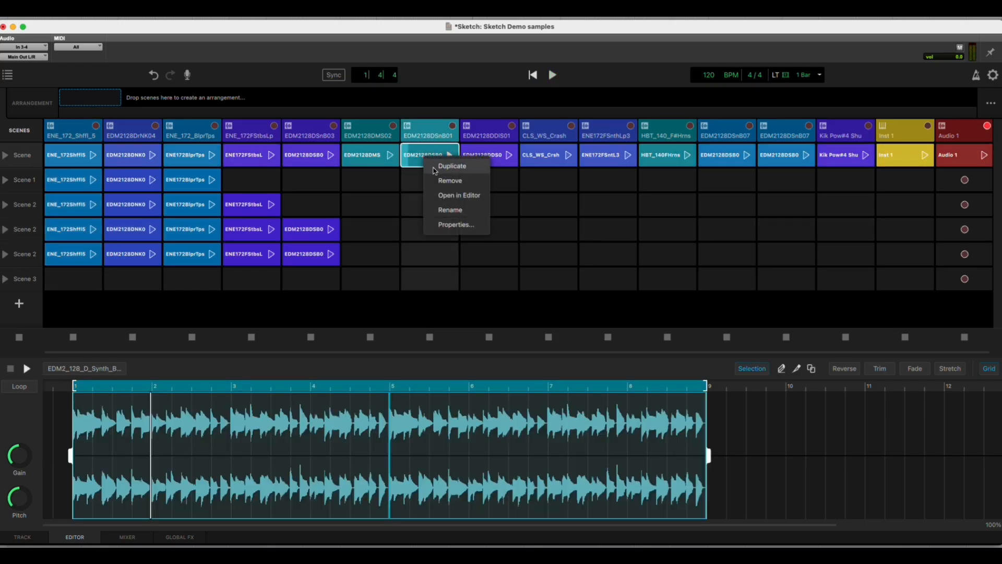
click(433, 168)
drag(423, 179, 413, 252)
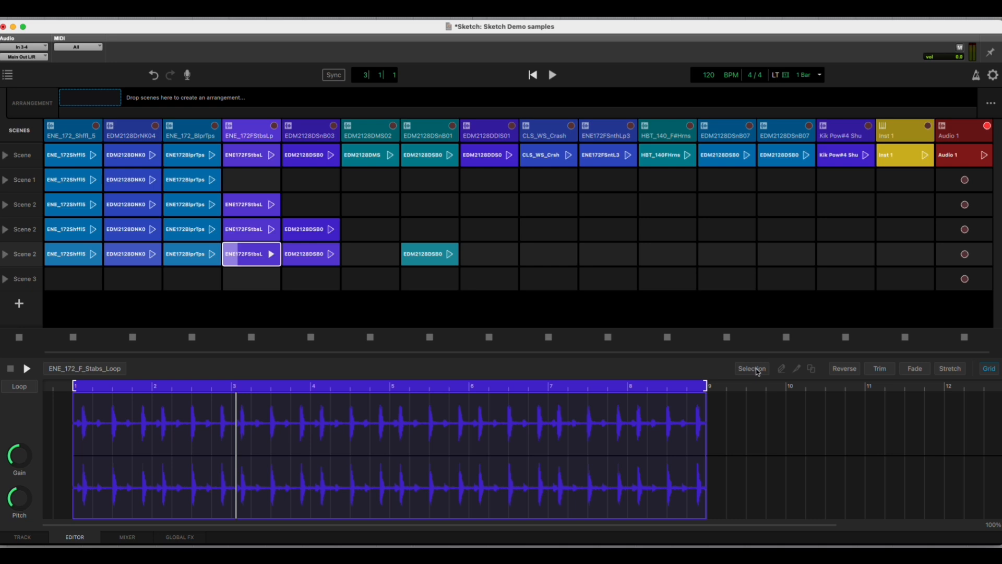
Step: Erase the audio from bar 1 to bar 5 in the lowest Scene 2's ENE172FStbsL clip and play that scene
click(758, 370)
drag(709, 457, 389, 448)
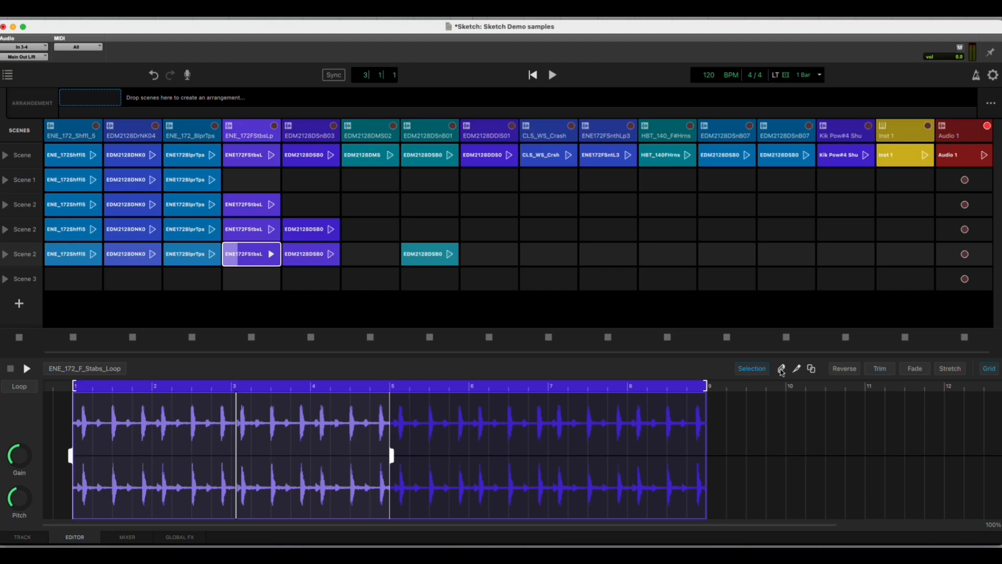
click(782, 369)
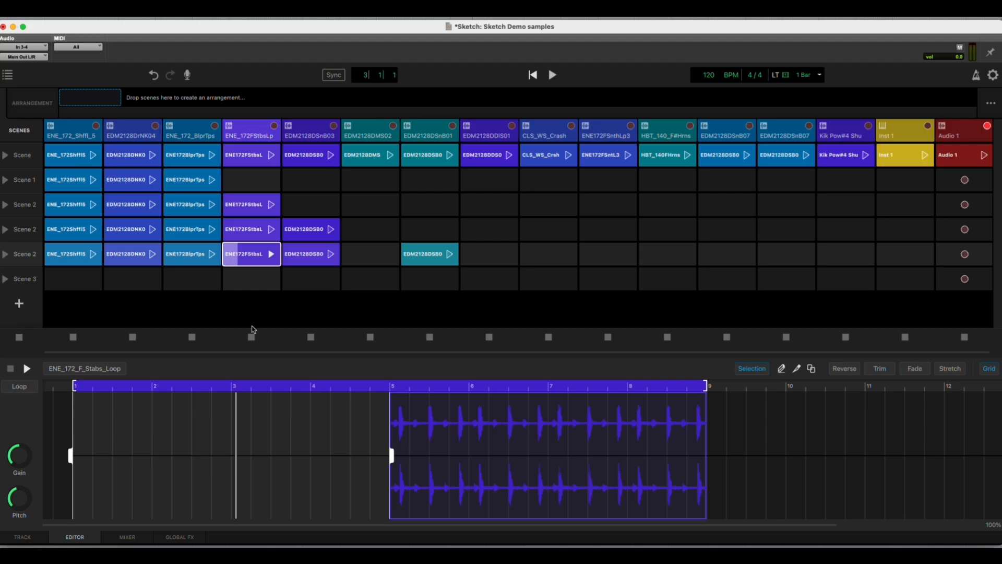
click(5, 255)
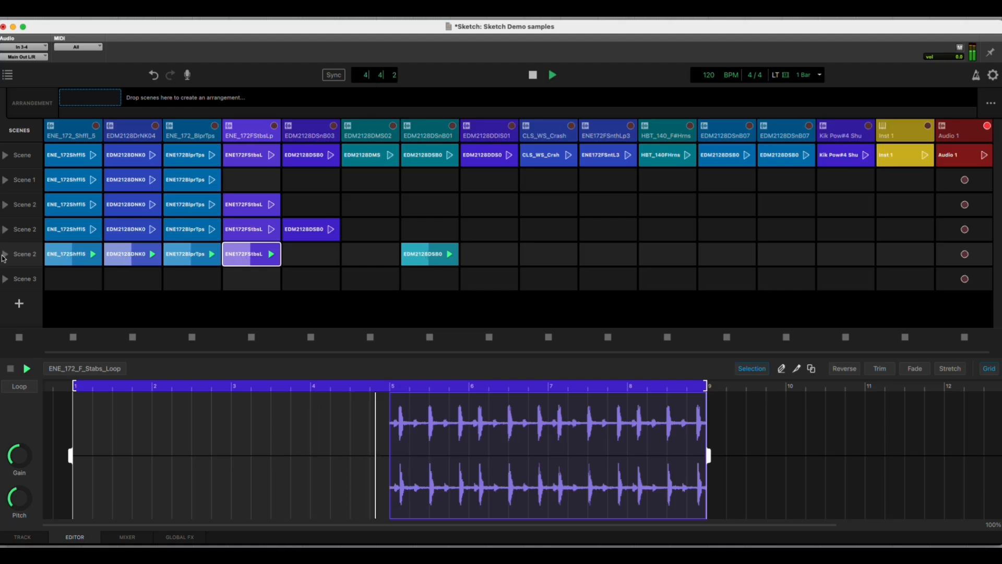
click(533, 76)
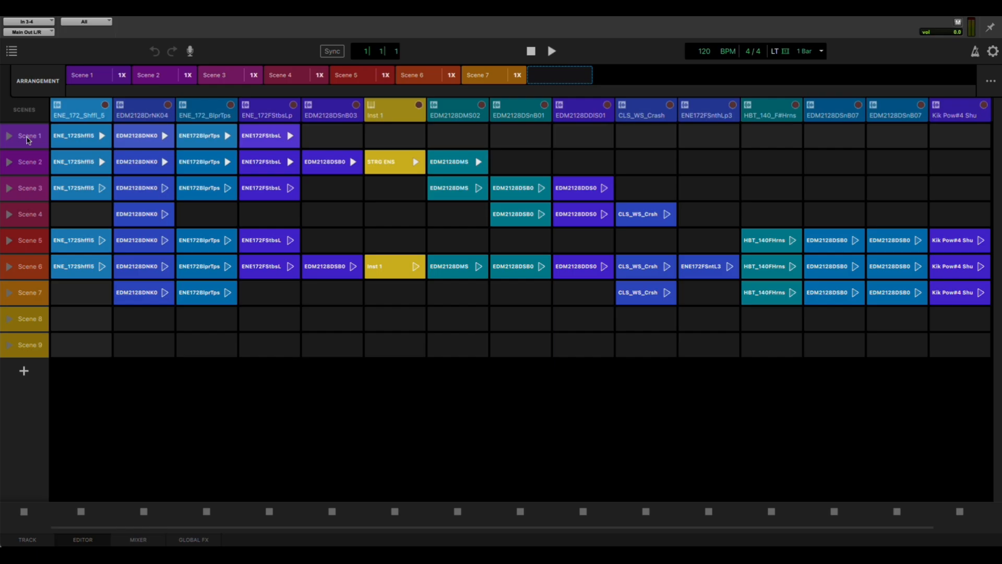
Step: Open Scene 1's properties to view its name and color options, and close them
right_click(28, 140)
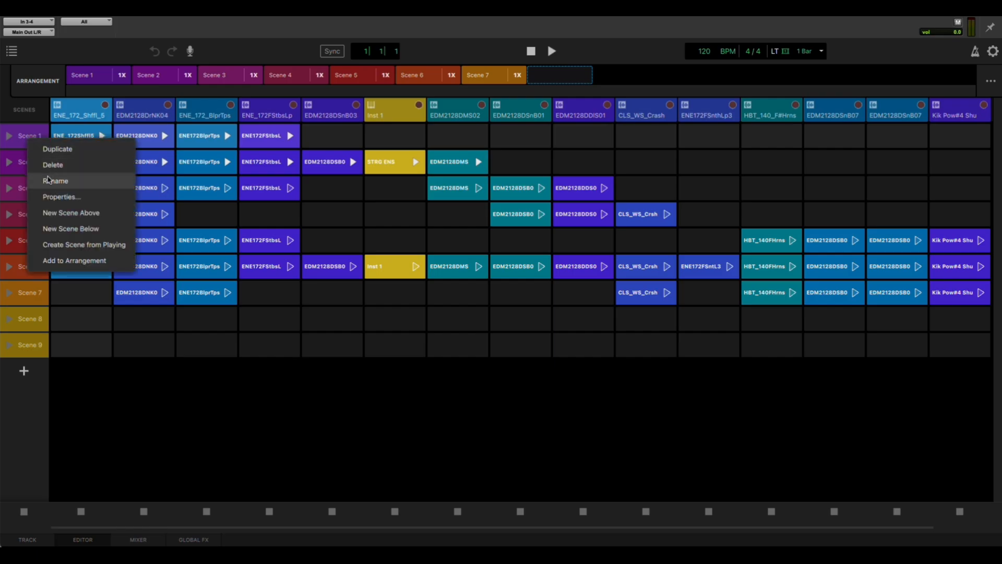
click(47, 180)
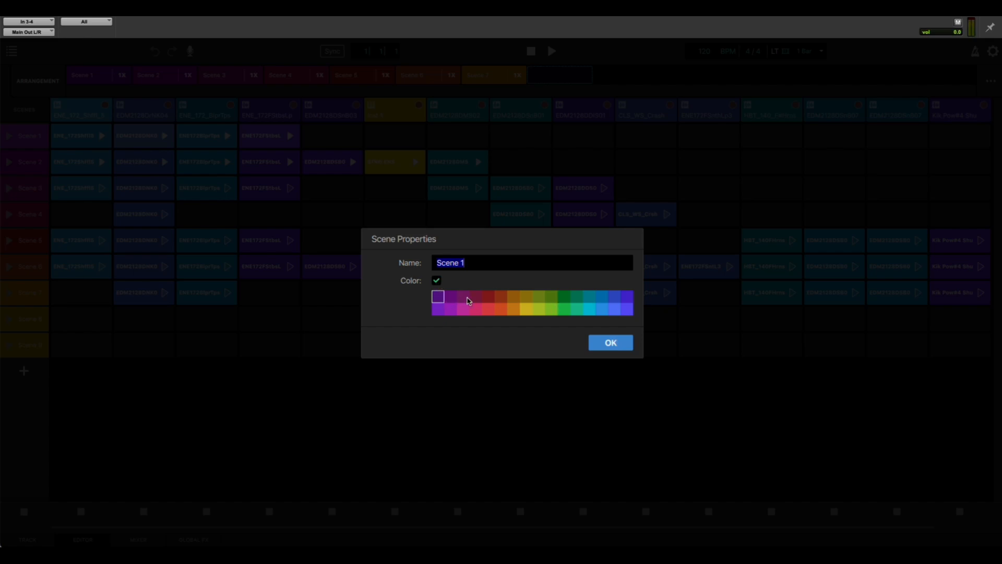
click(610, 343)
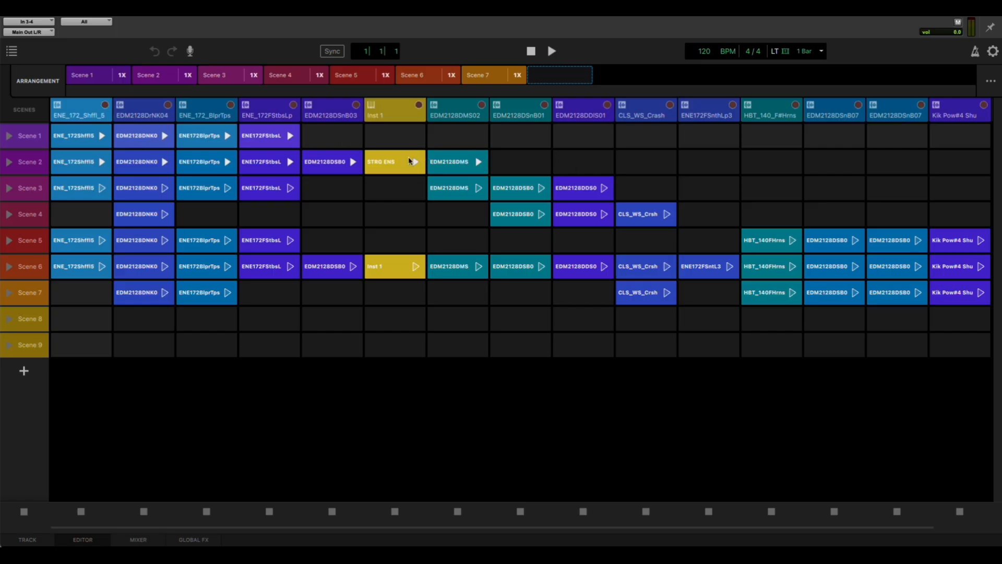
Step: Look through the remaining tracks and select the Audio 1 track
scroll(580, 180, right, 2)
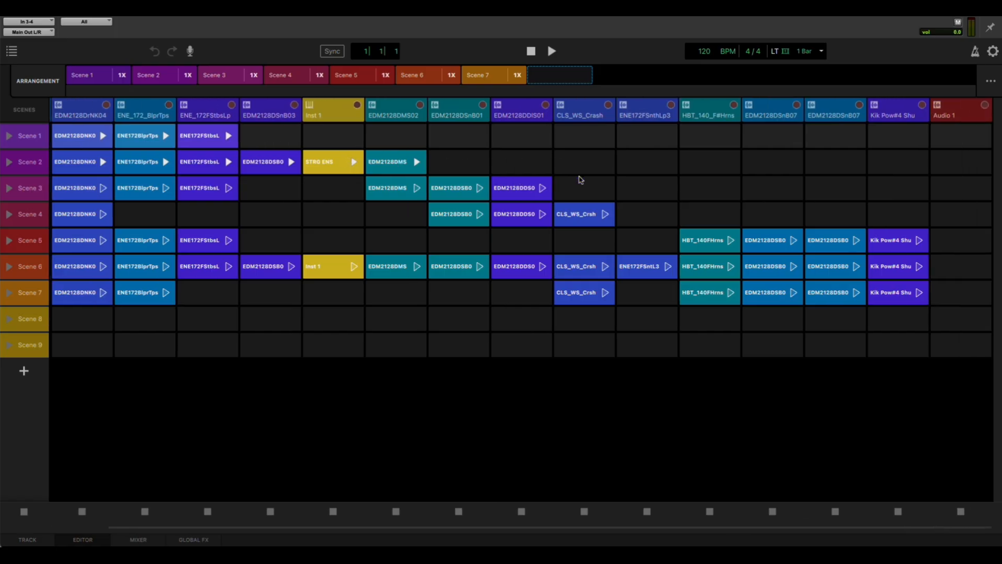
click(968, 111)
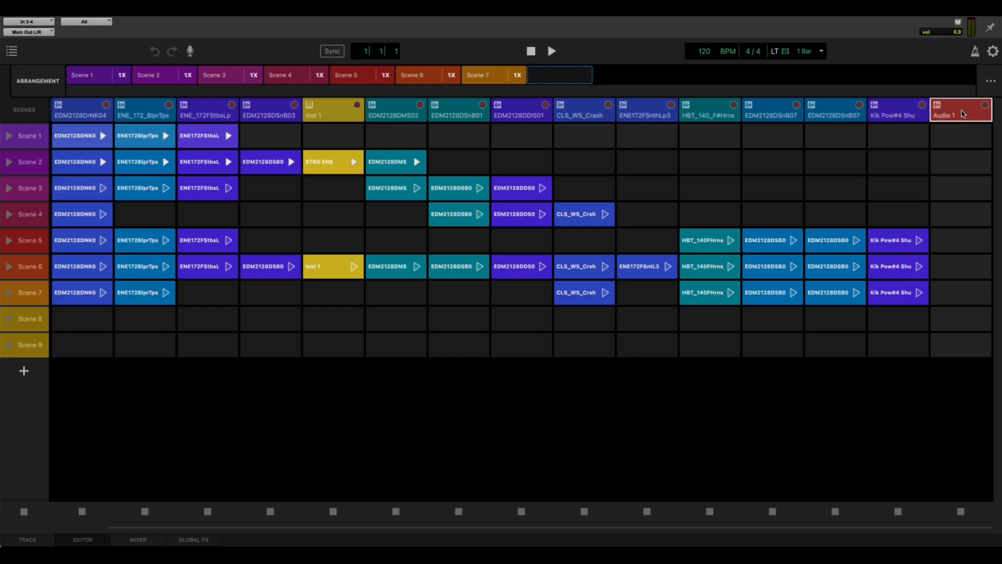
scroll(667, 155, left, 2)
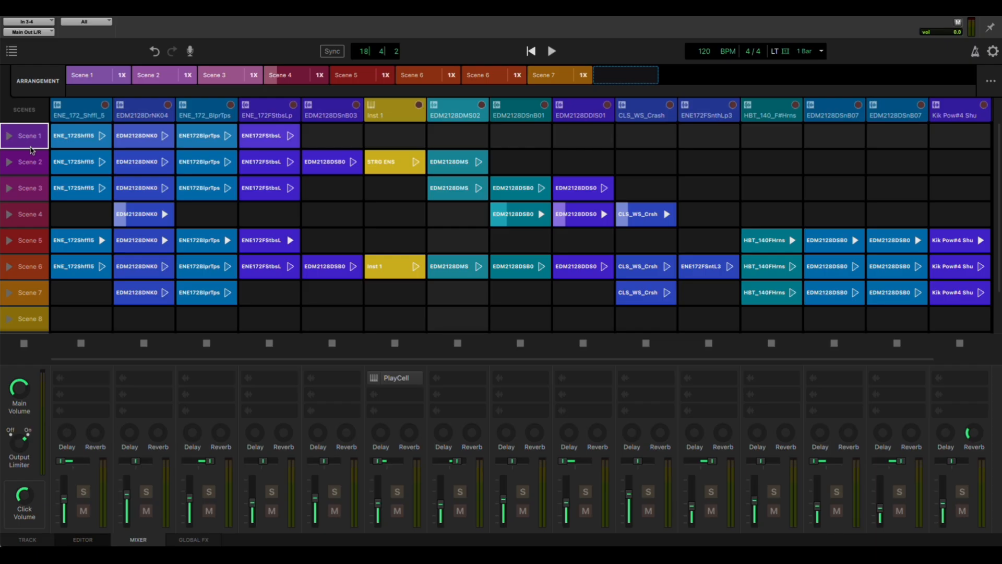
Step: Clear the existing arrangement and add Scene 1, Scene 2 and Scene 3 to it in order
click(990, 81)
click(953, 106)
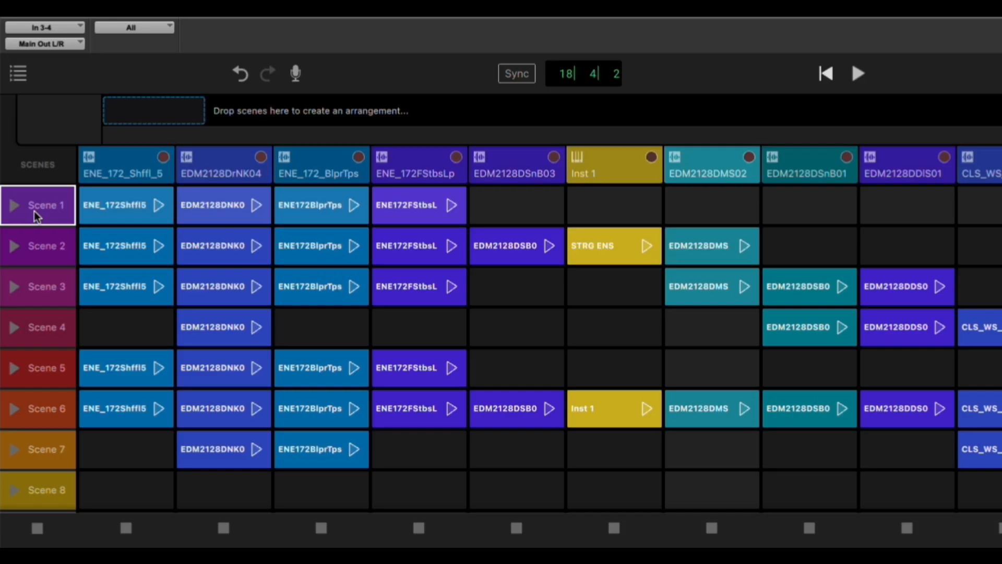
drag(34, 215, 147, 128)
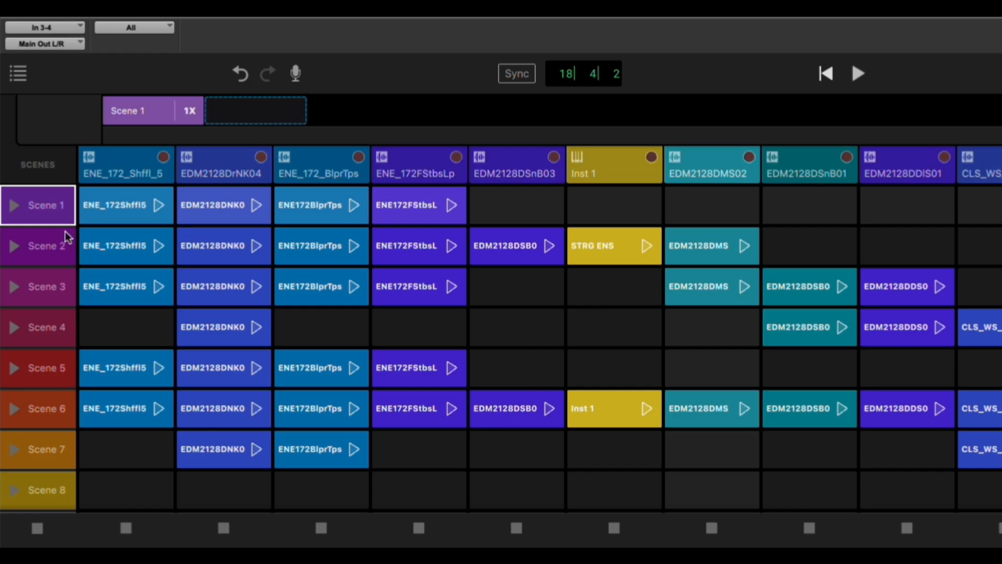
drag(49, 251, 265, 112)
drag(47, 292, 344, 113)
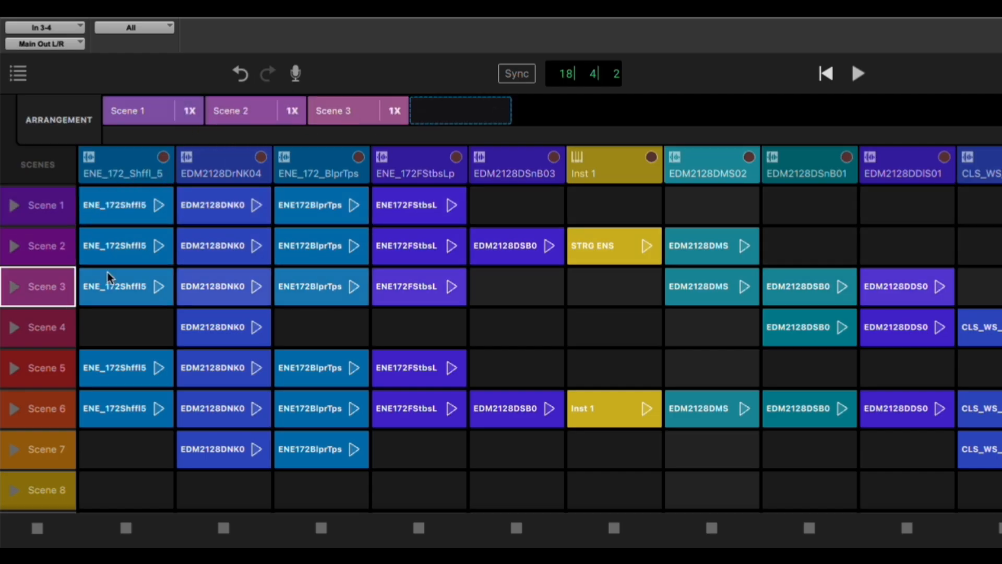
Step: Append Scene 4, Scene 5, Scene 6 and Scene 7 to the arrangement and play it from the start
click(45, 324)
click(45, 367)
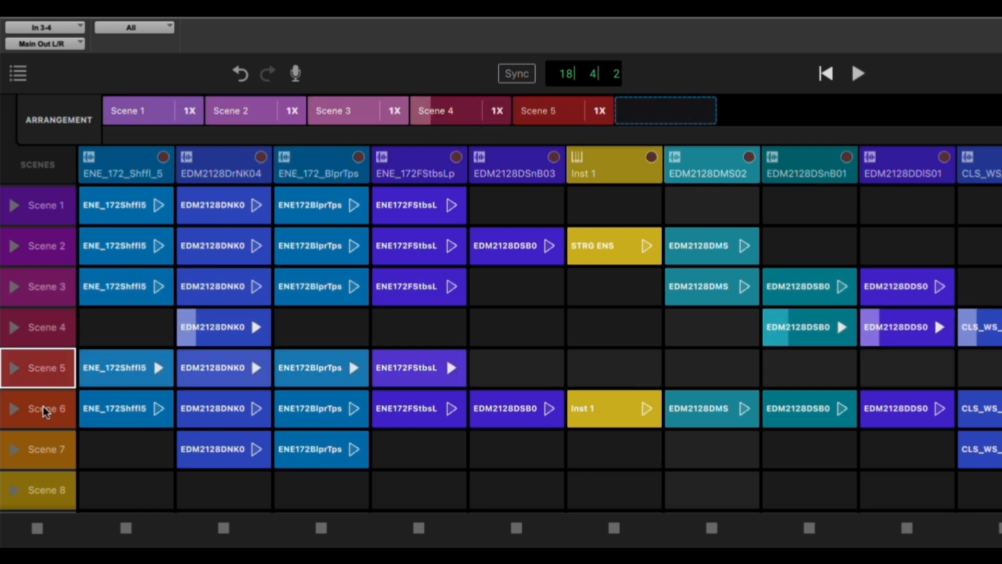
click(42, 408)
click(36, 449)
click(858, 73)
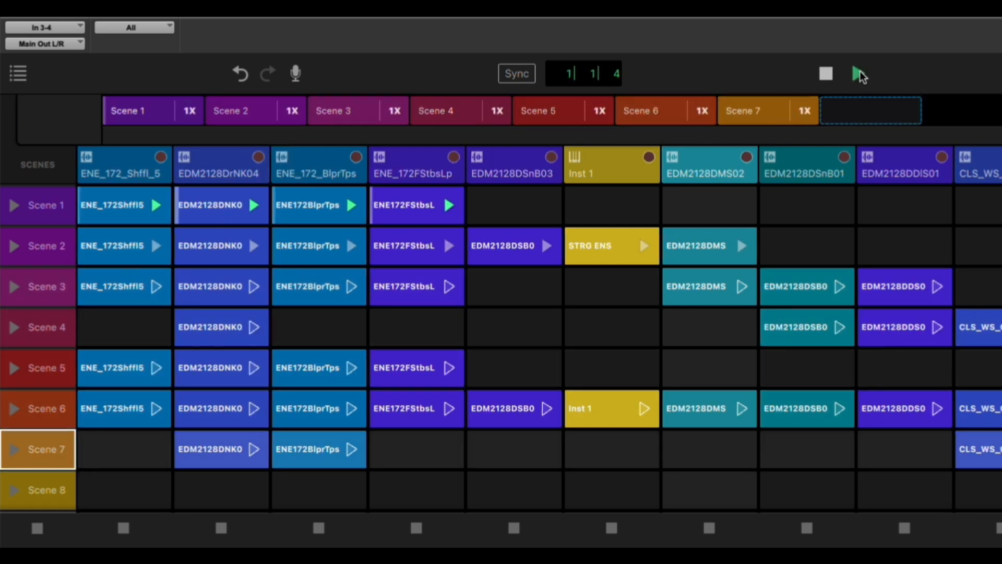